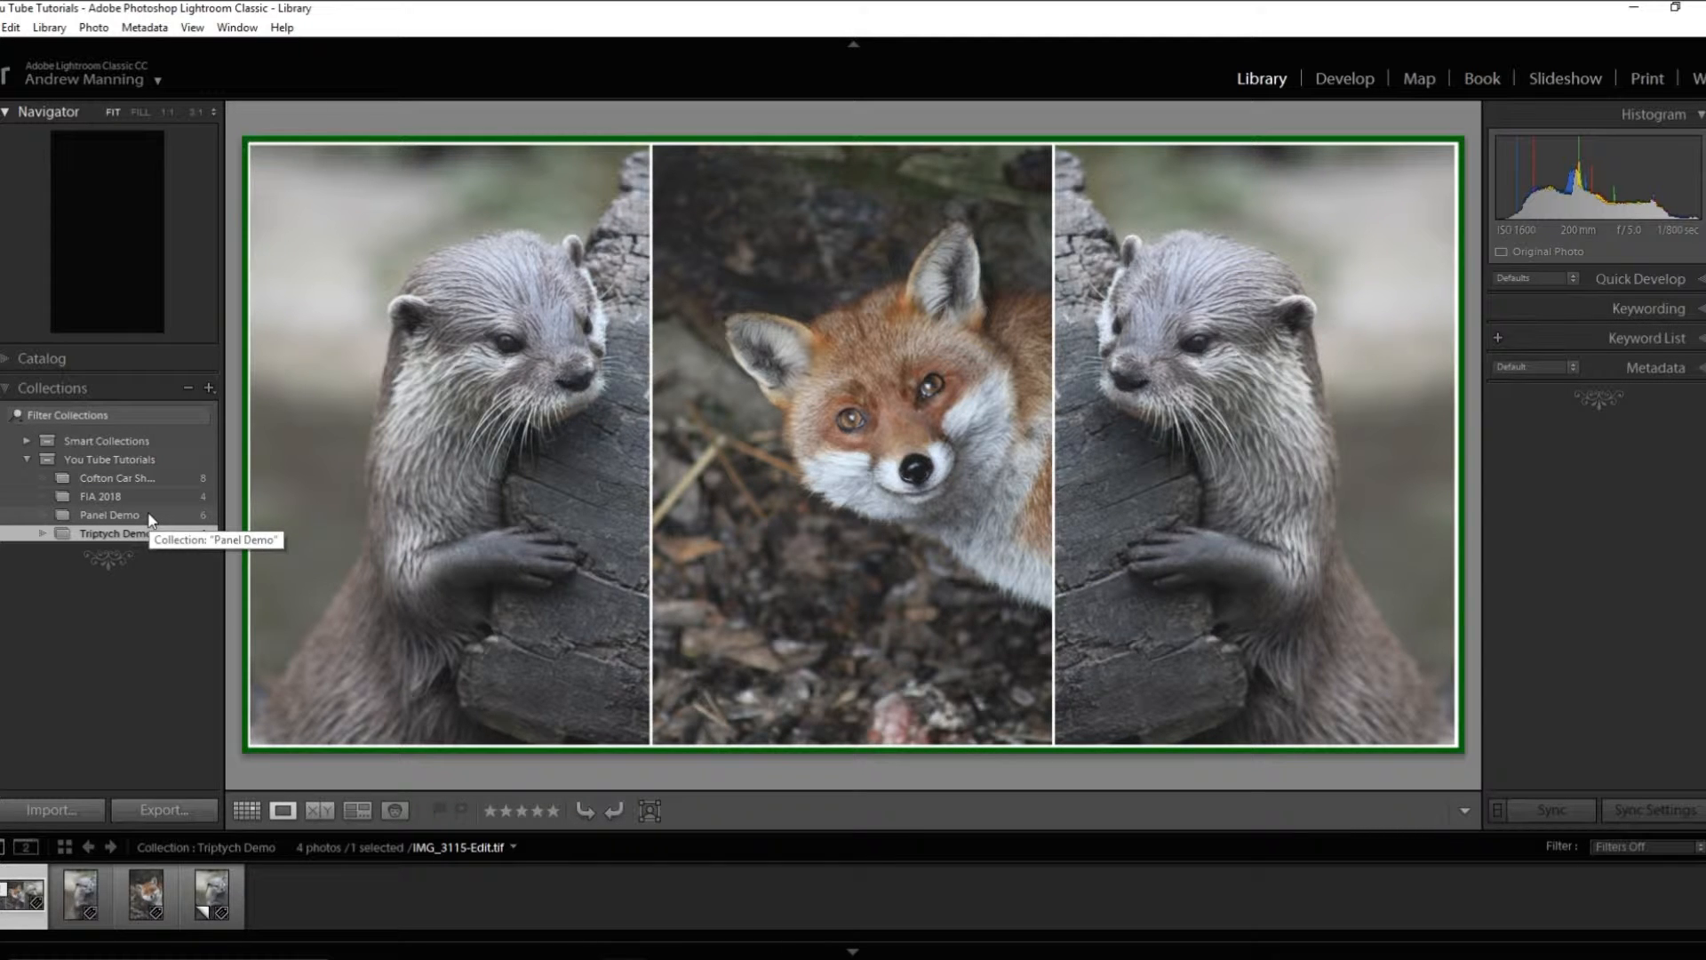
- Open the Panel Demo collection as a thumbnail grid and select all of its photos
left_click(100, 516)
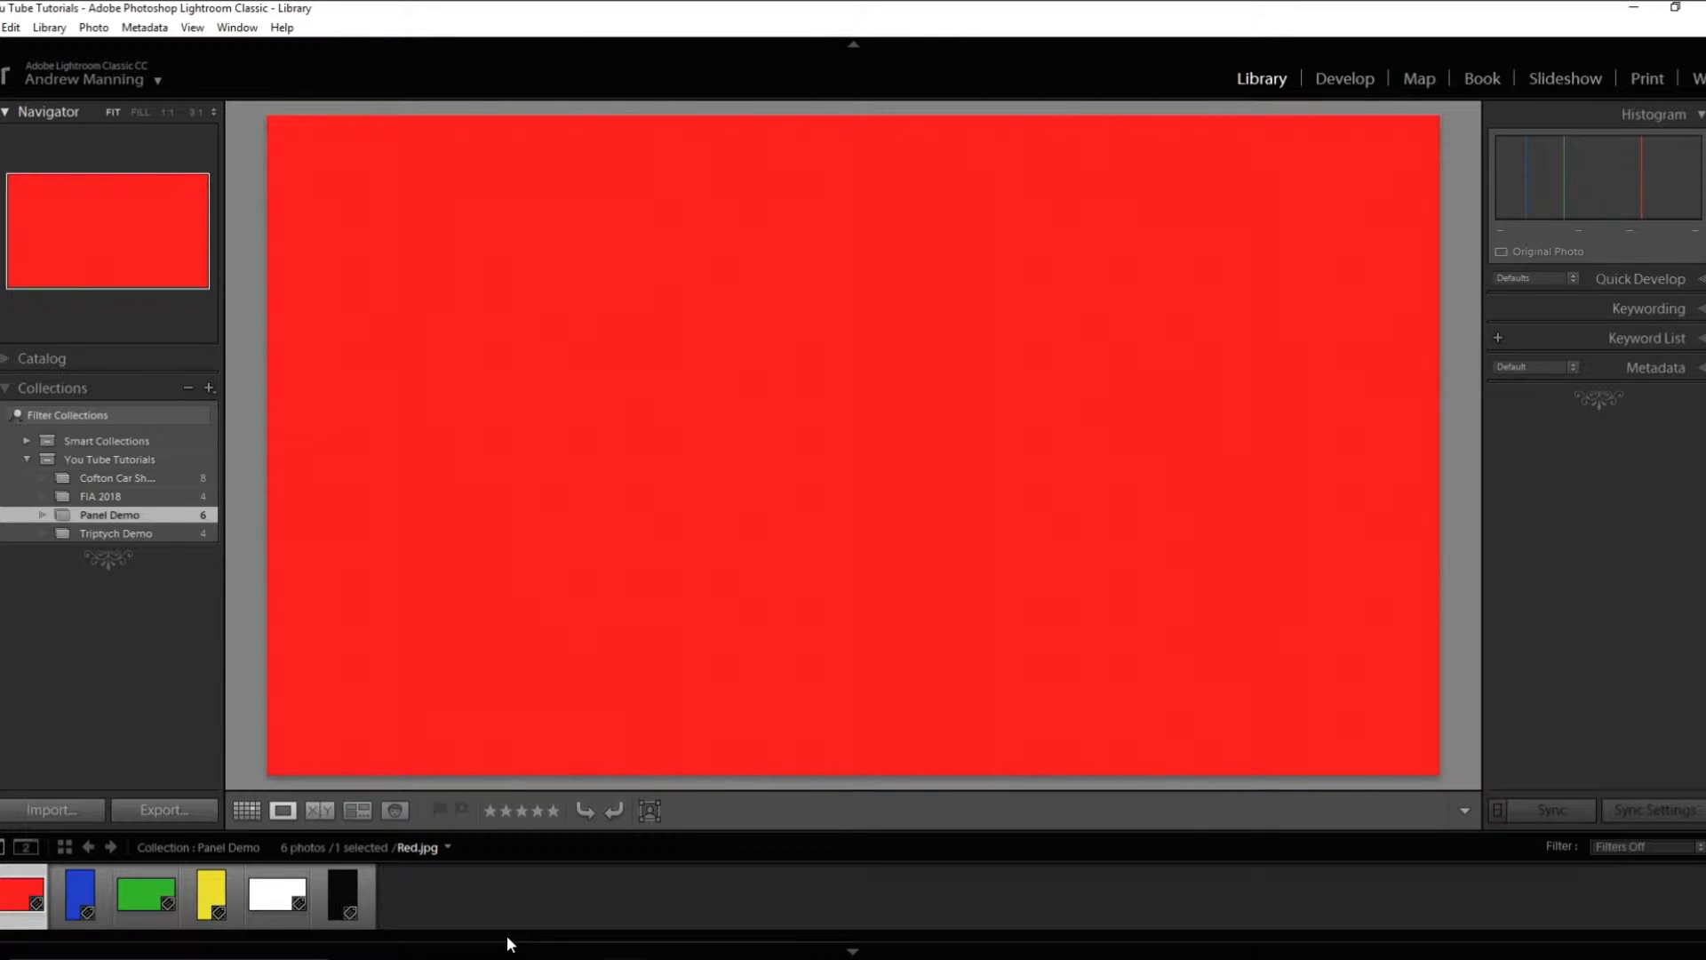
left_click(242, 812)
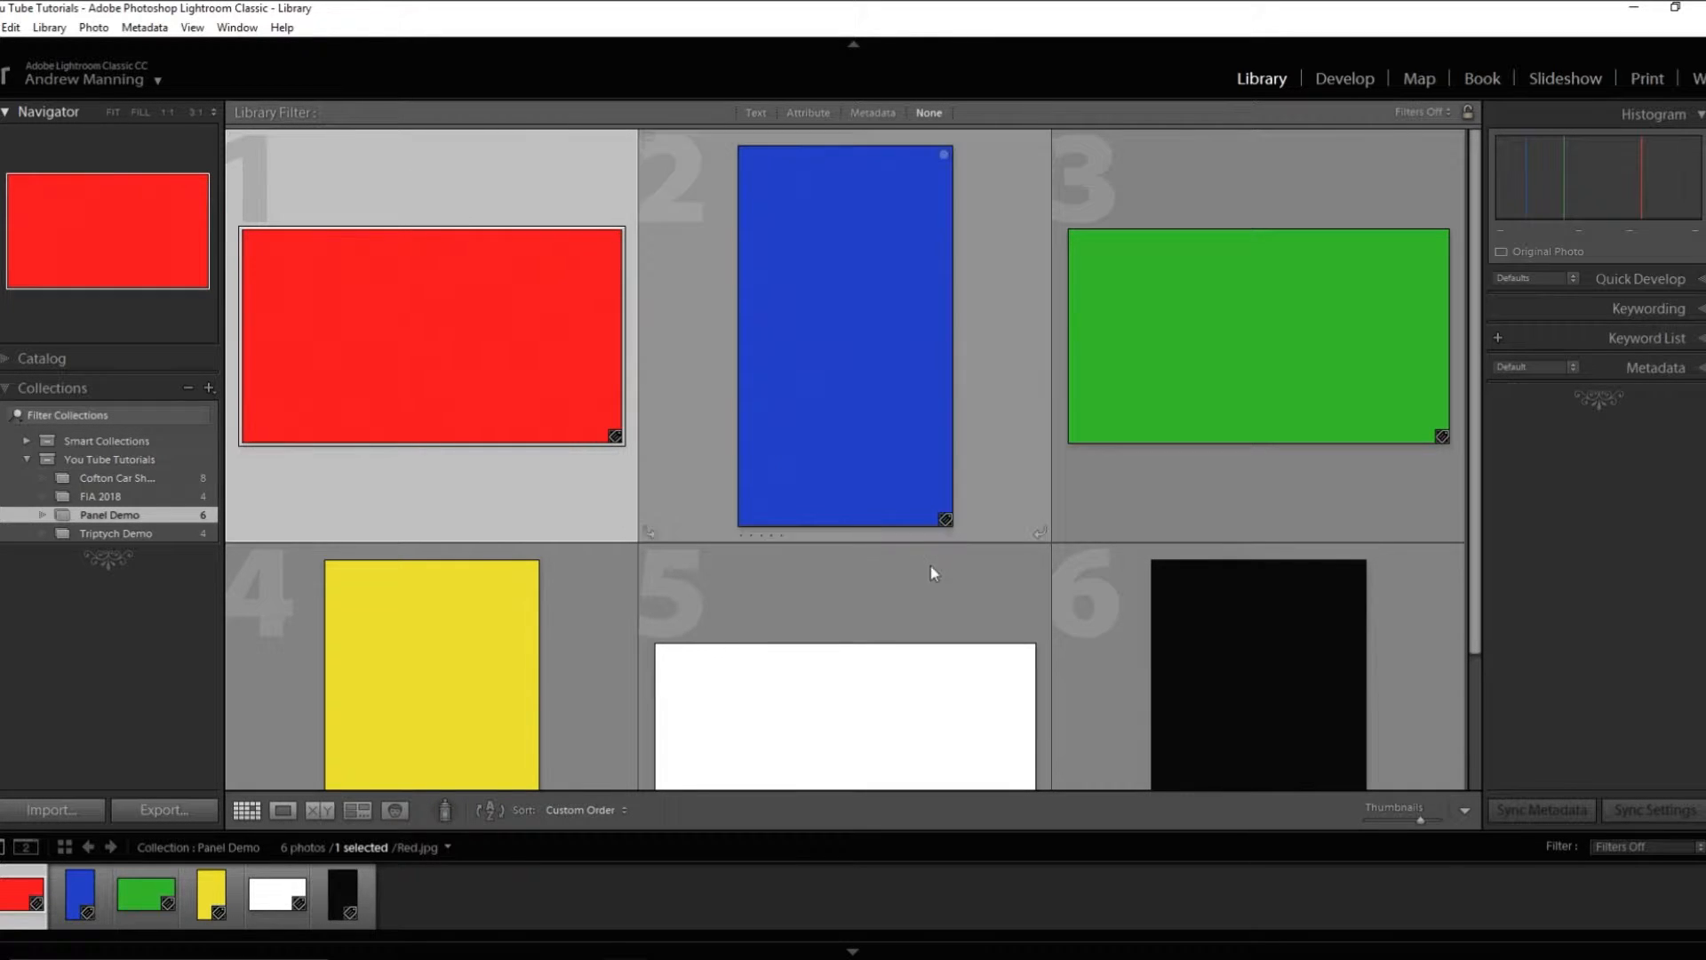
key("ctrl+a")
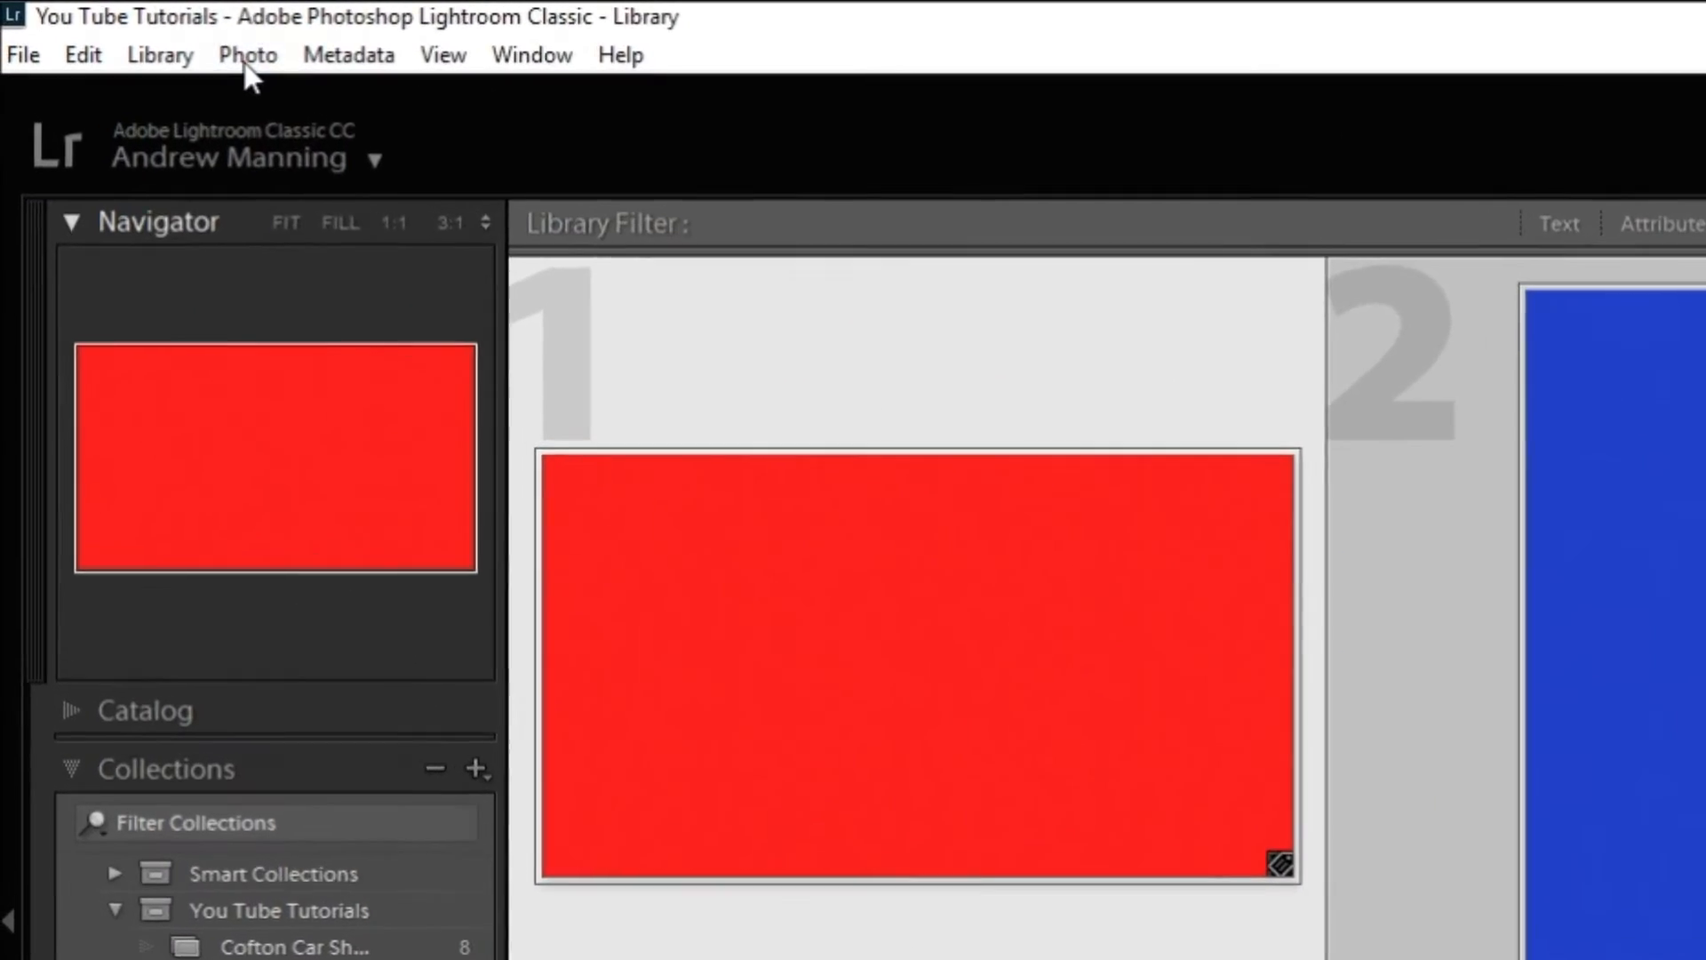
- Open the selected photos in Adobe Photoshop CC 2019 as copies with Lightroom adjustments
left_click(247, 62)
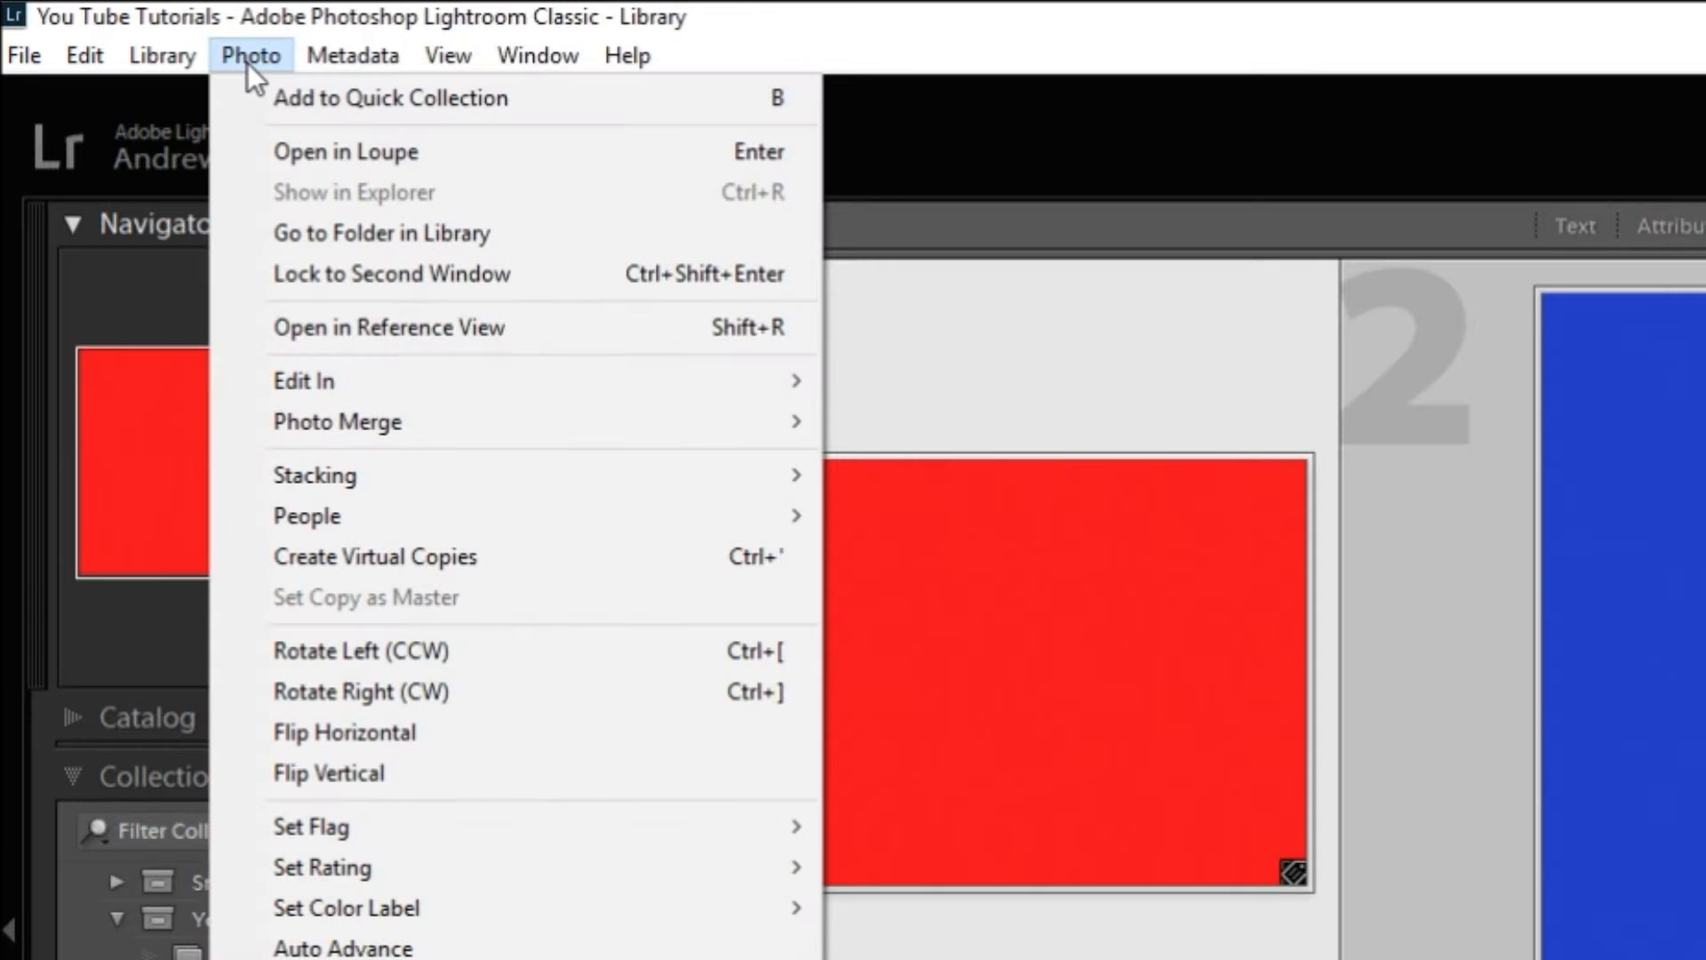
mouse_move(340, 396)
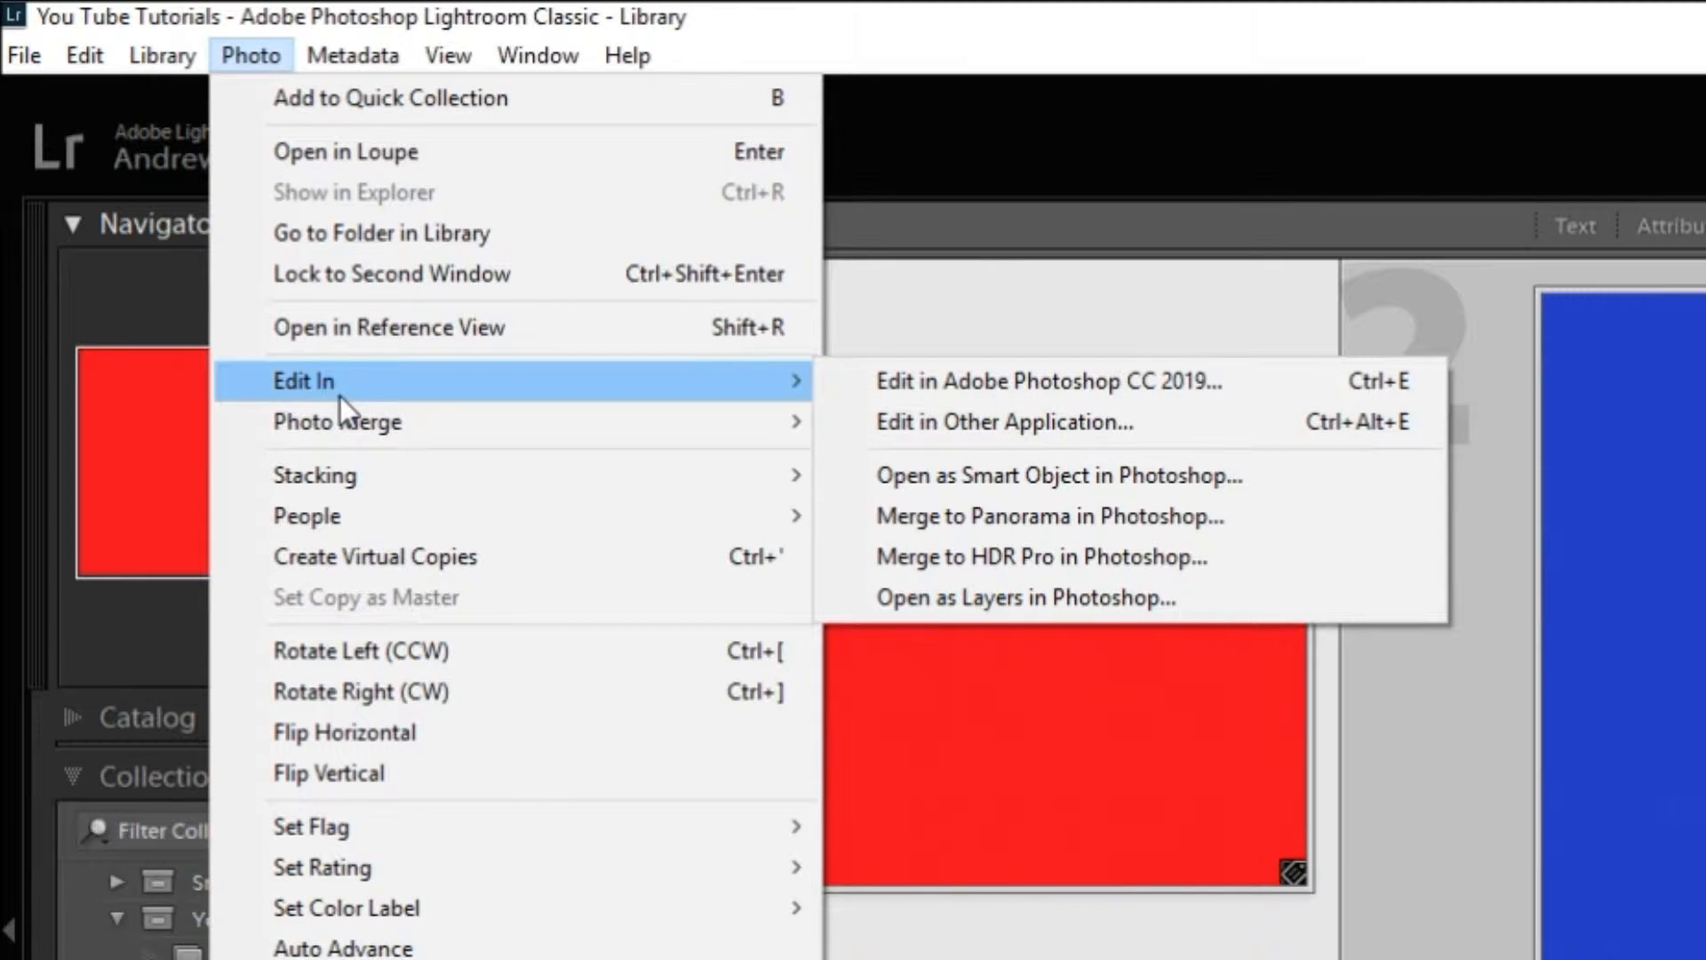
left_click(1186, 384)
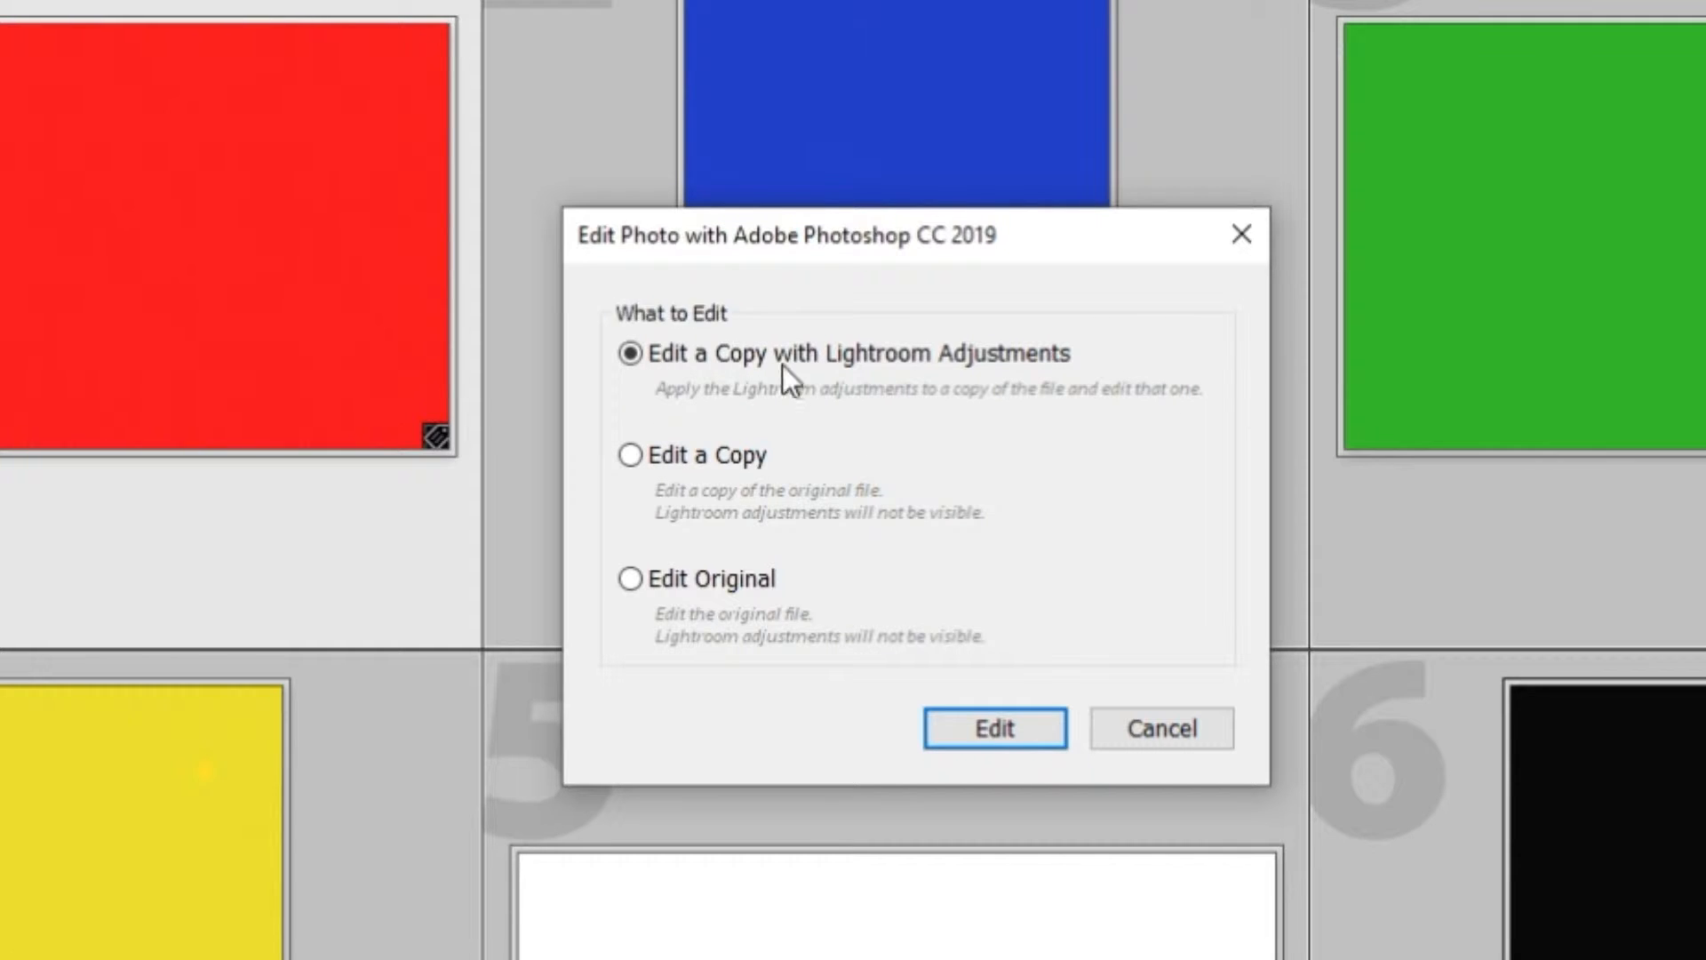
left_click(978, 724)
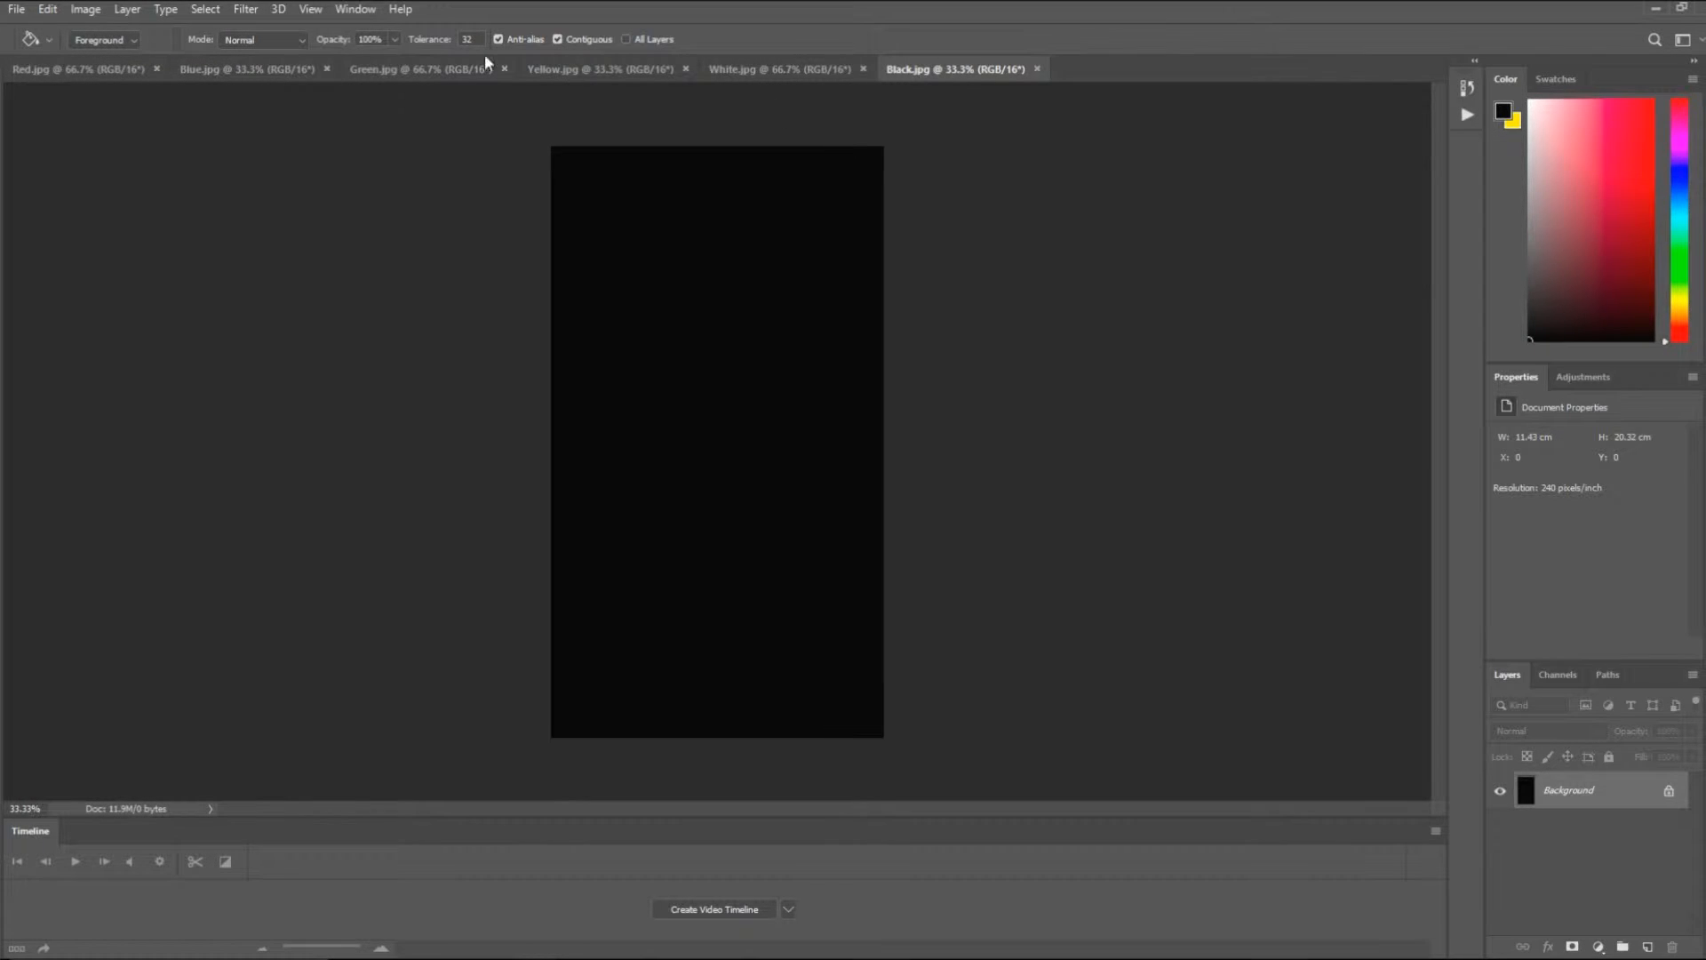
- For Red.jpg, enter a relative canvas size increase of 3 percent in both width and height
left_click(63, 71)
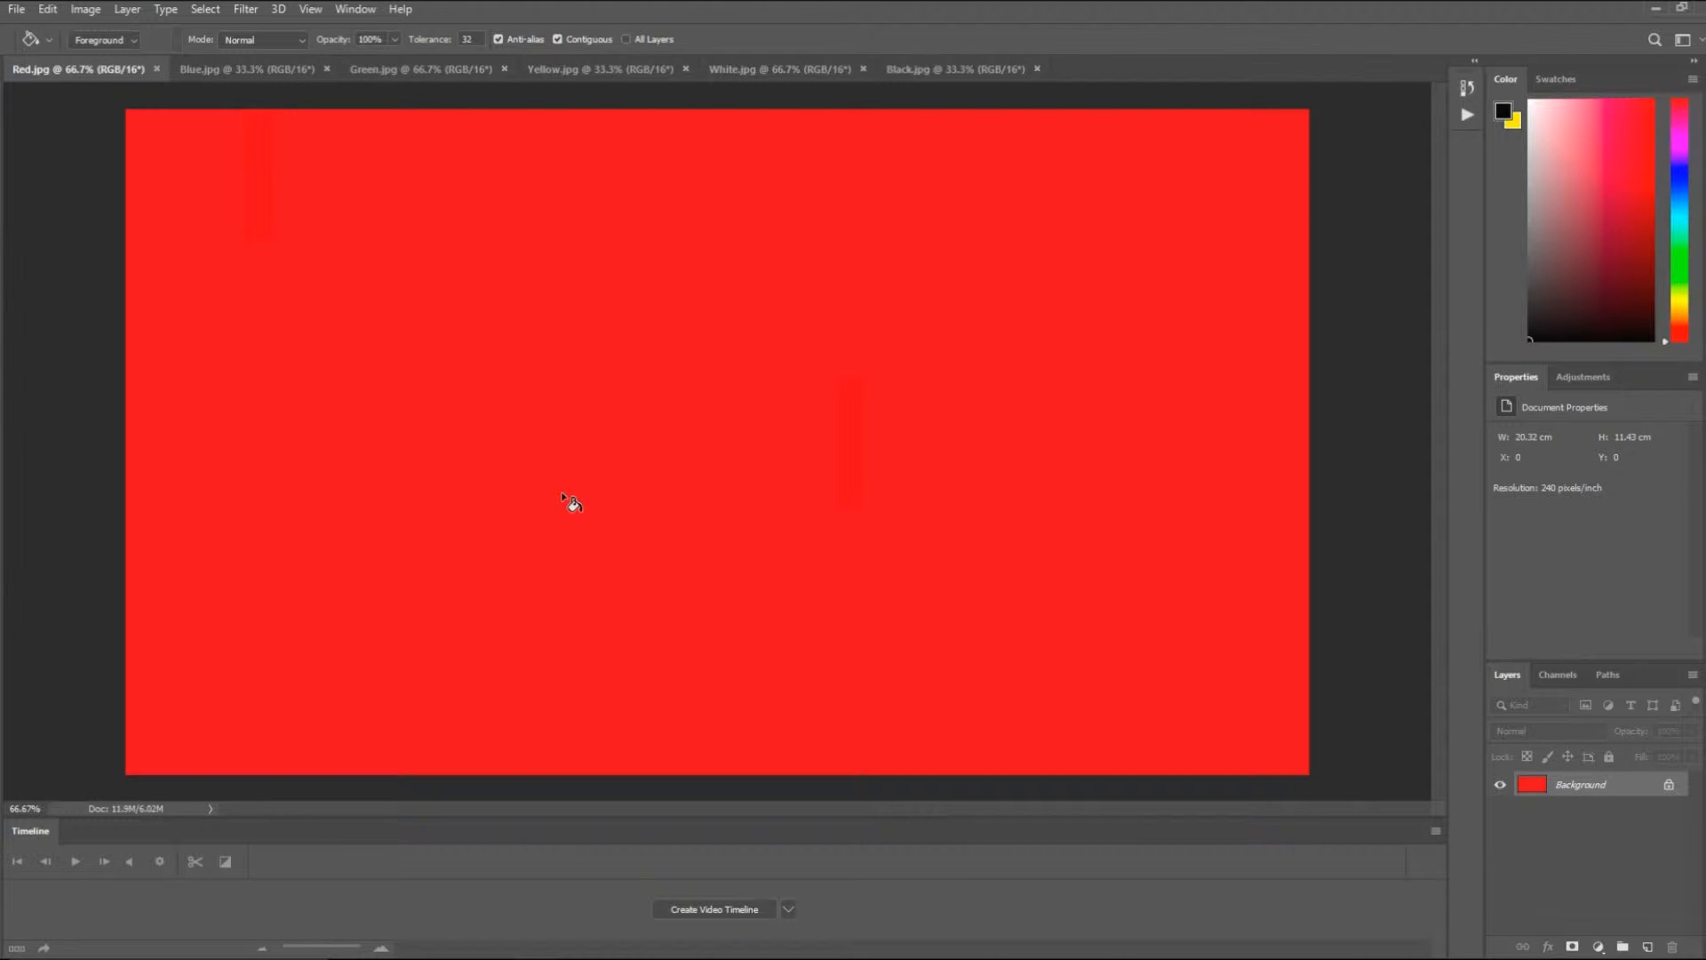
left_click(82, 11)
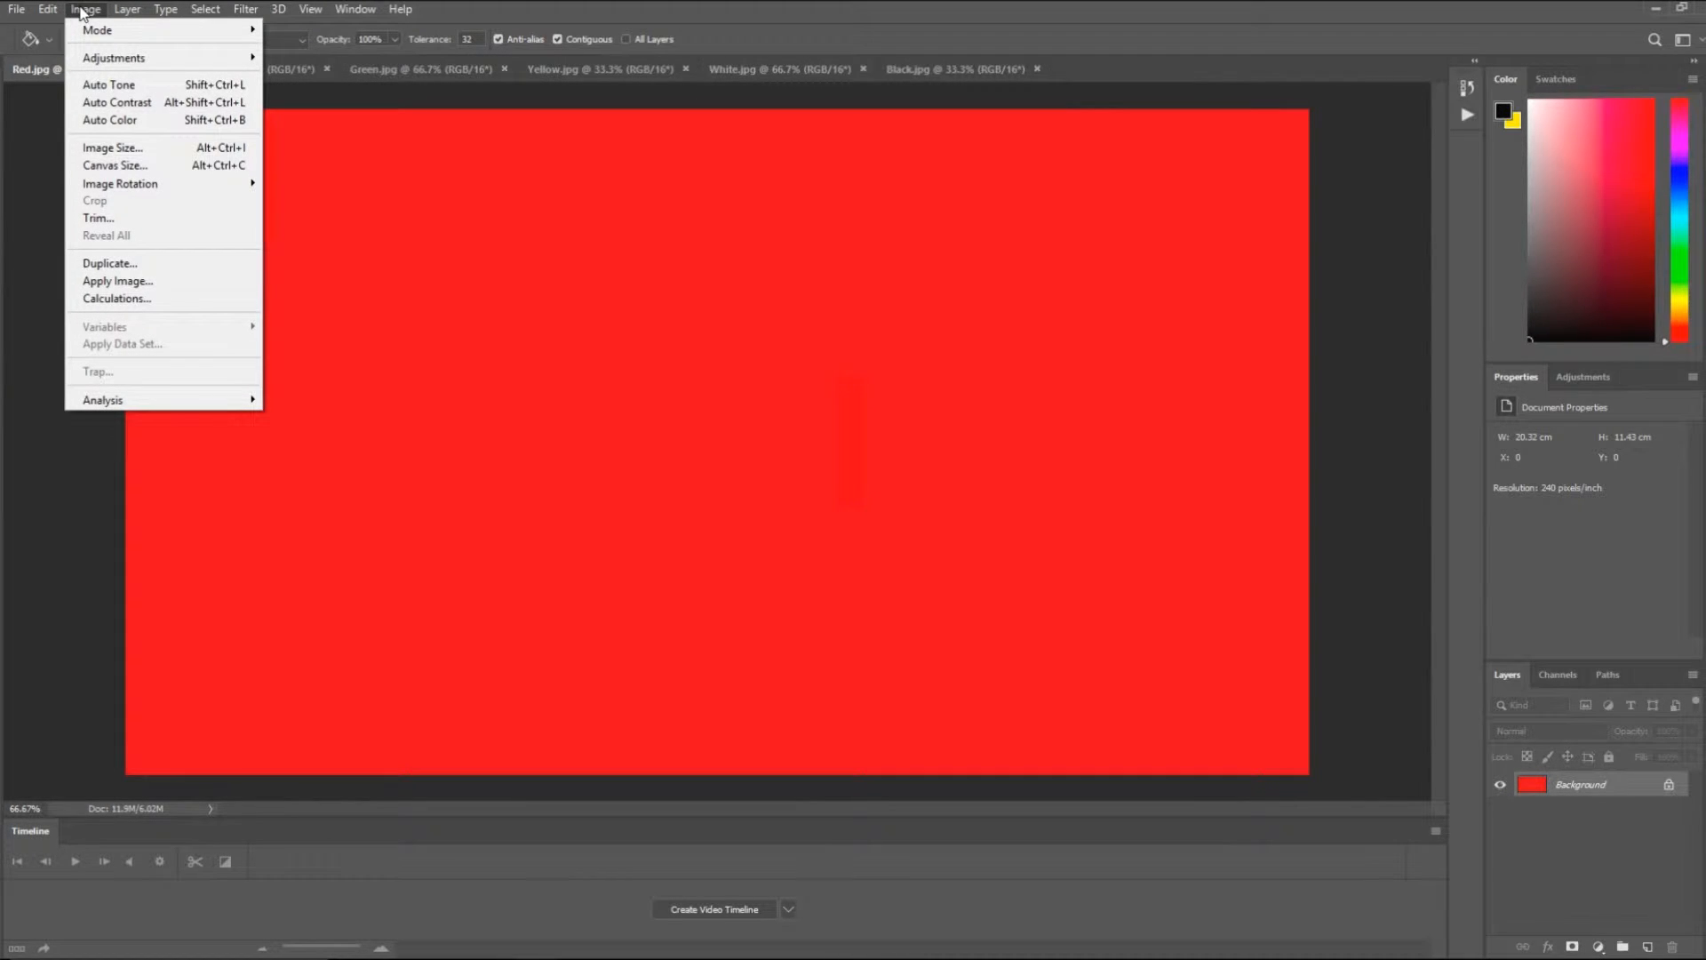
left_click(98, 167)
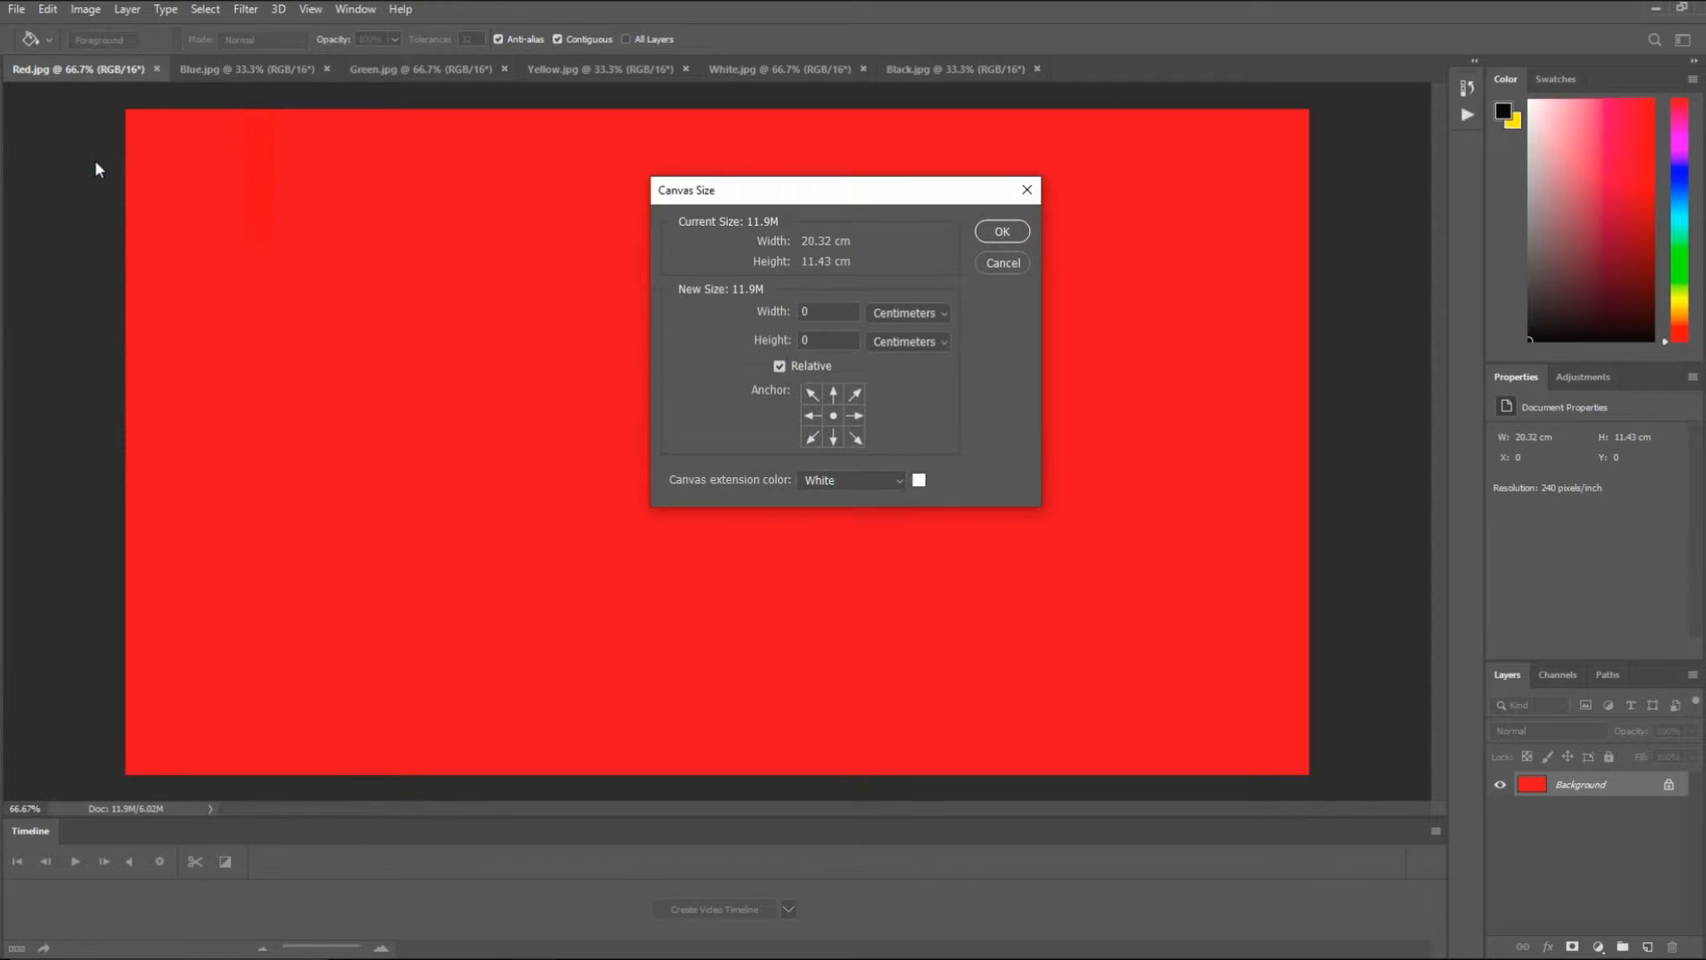
left_click(900, 317)
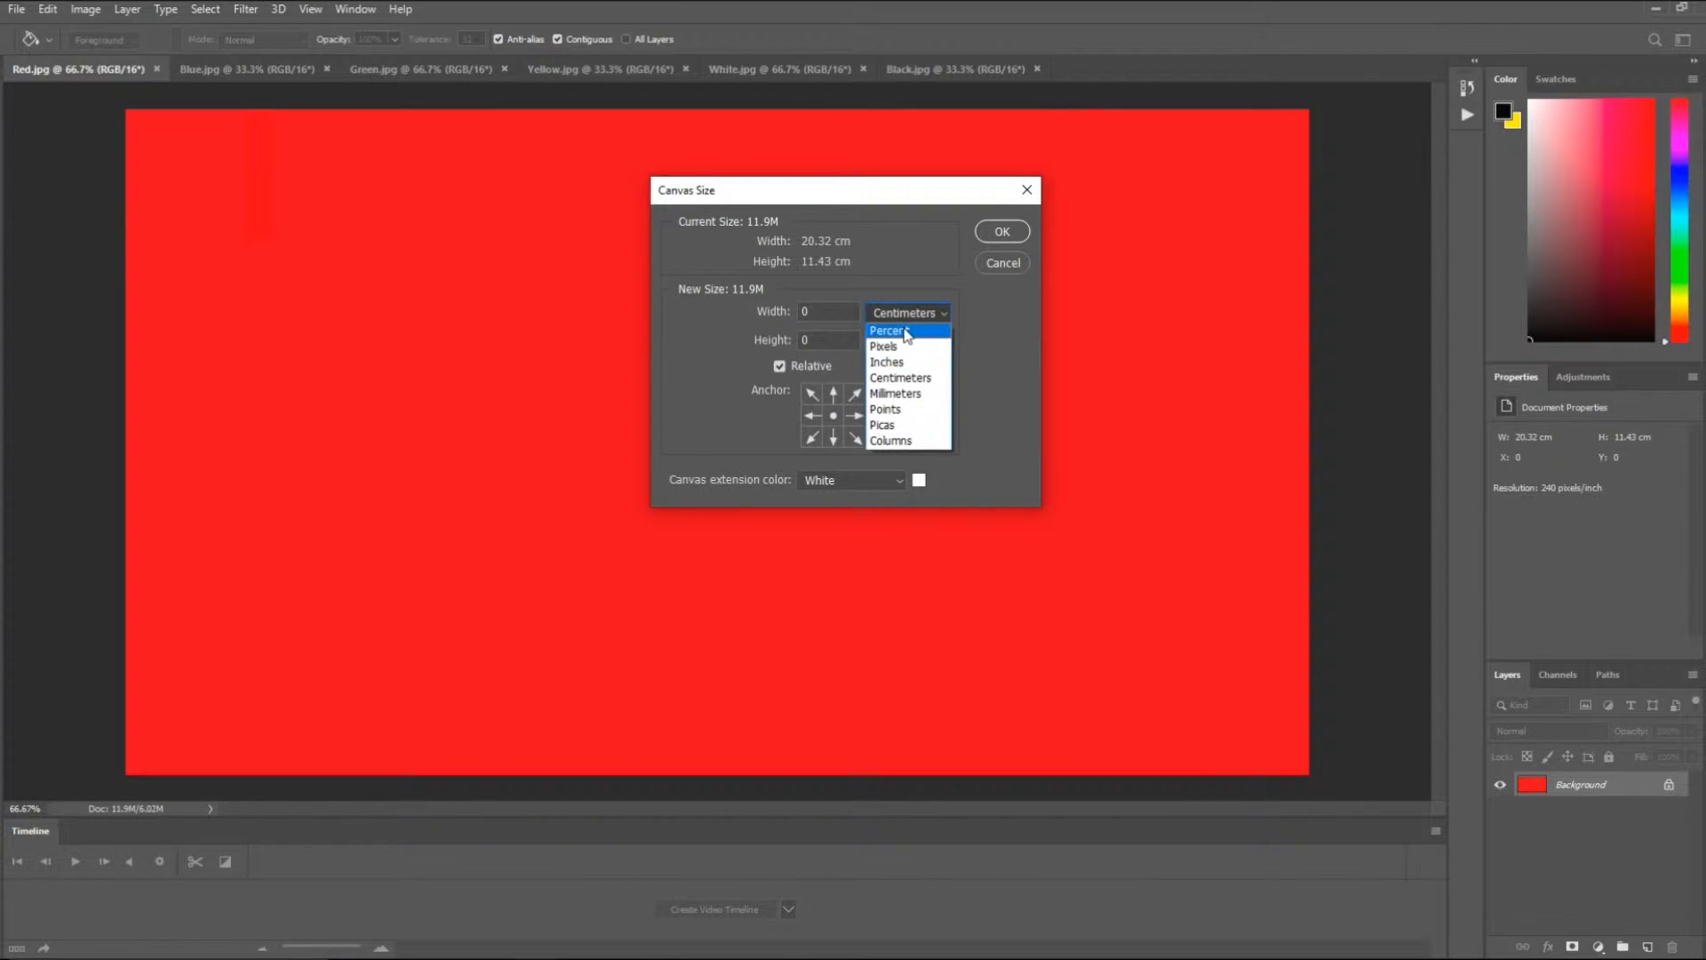
left_click(905, 332)
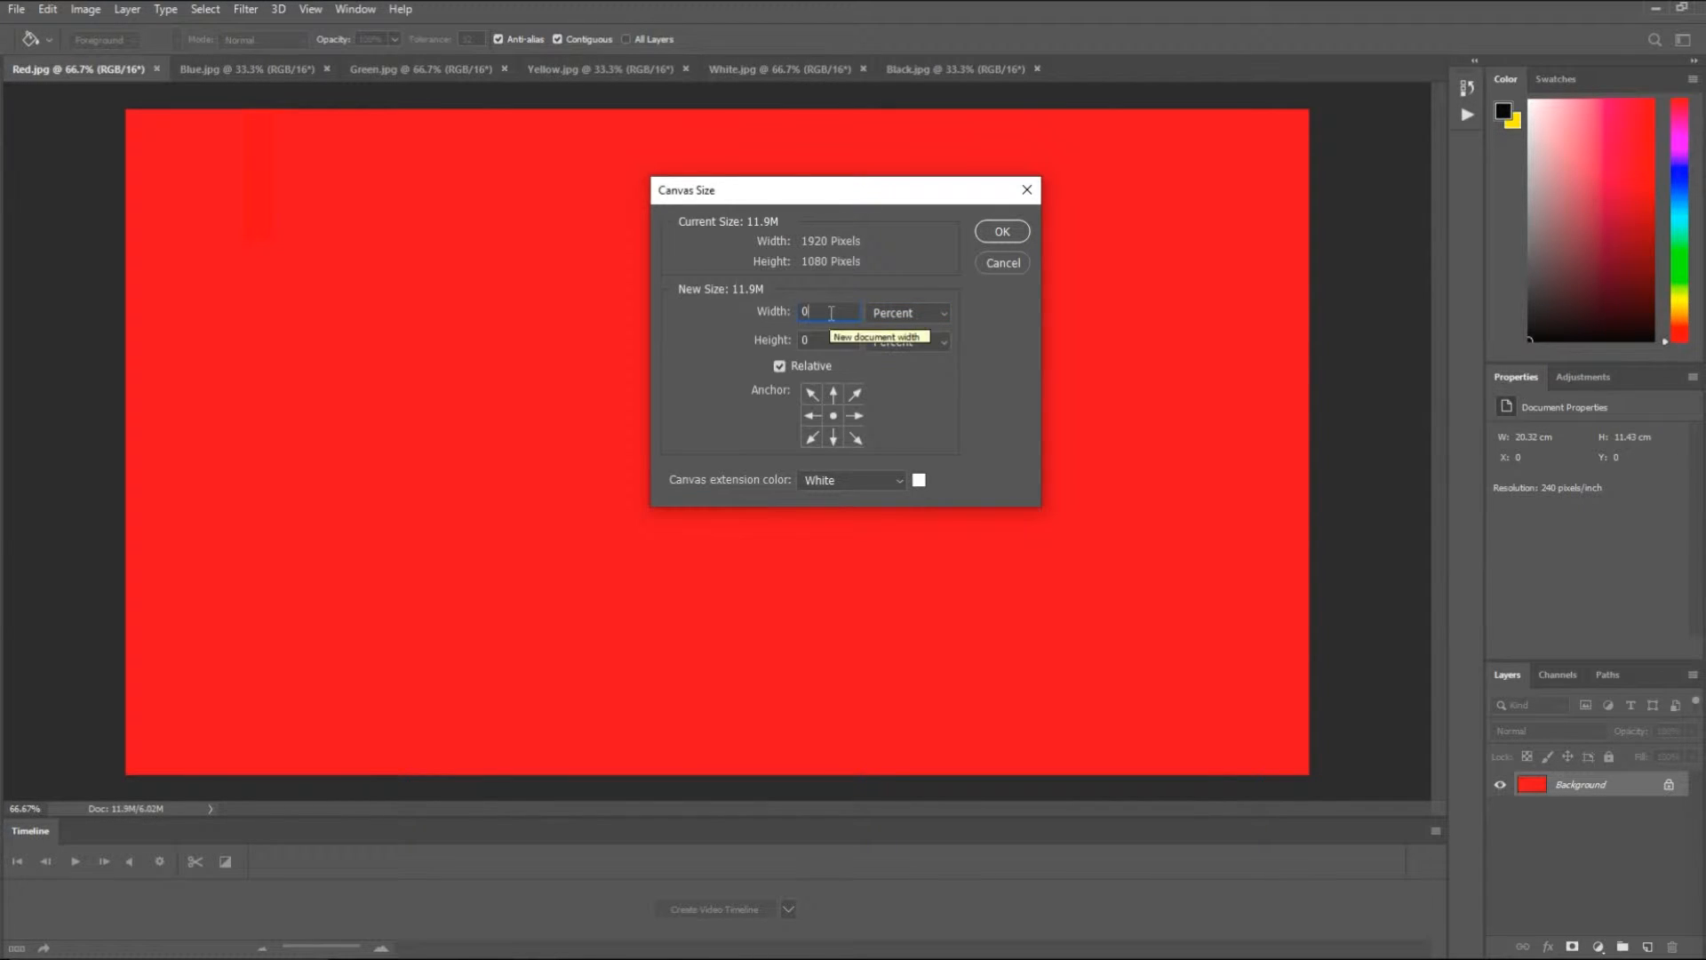
key("BackSpace")
type("3.0")
left_click(841, 344)
key("BackSpace")
type("3.0")
- Set the canvas extension color to Gray and apply the canvas enlargement to Red.jpg
left_click(896, 480)
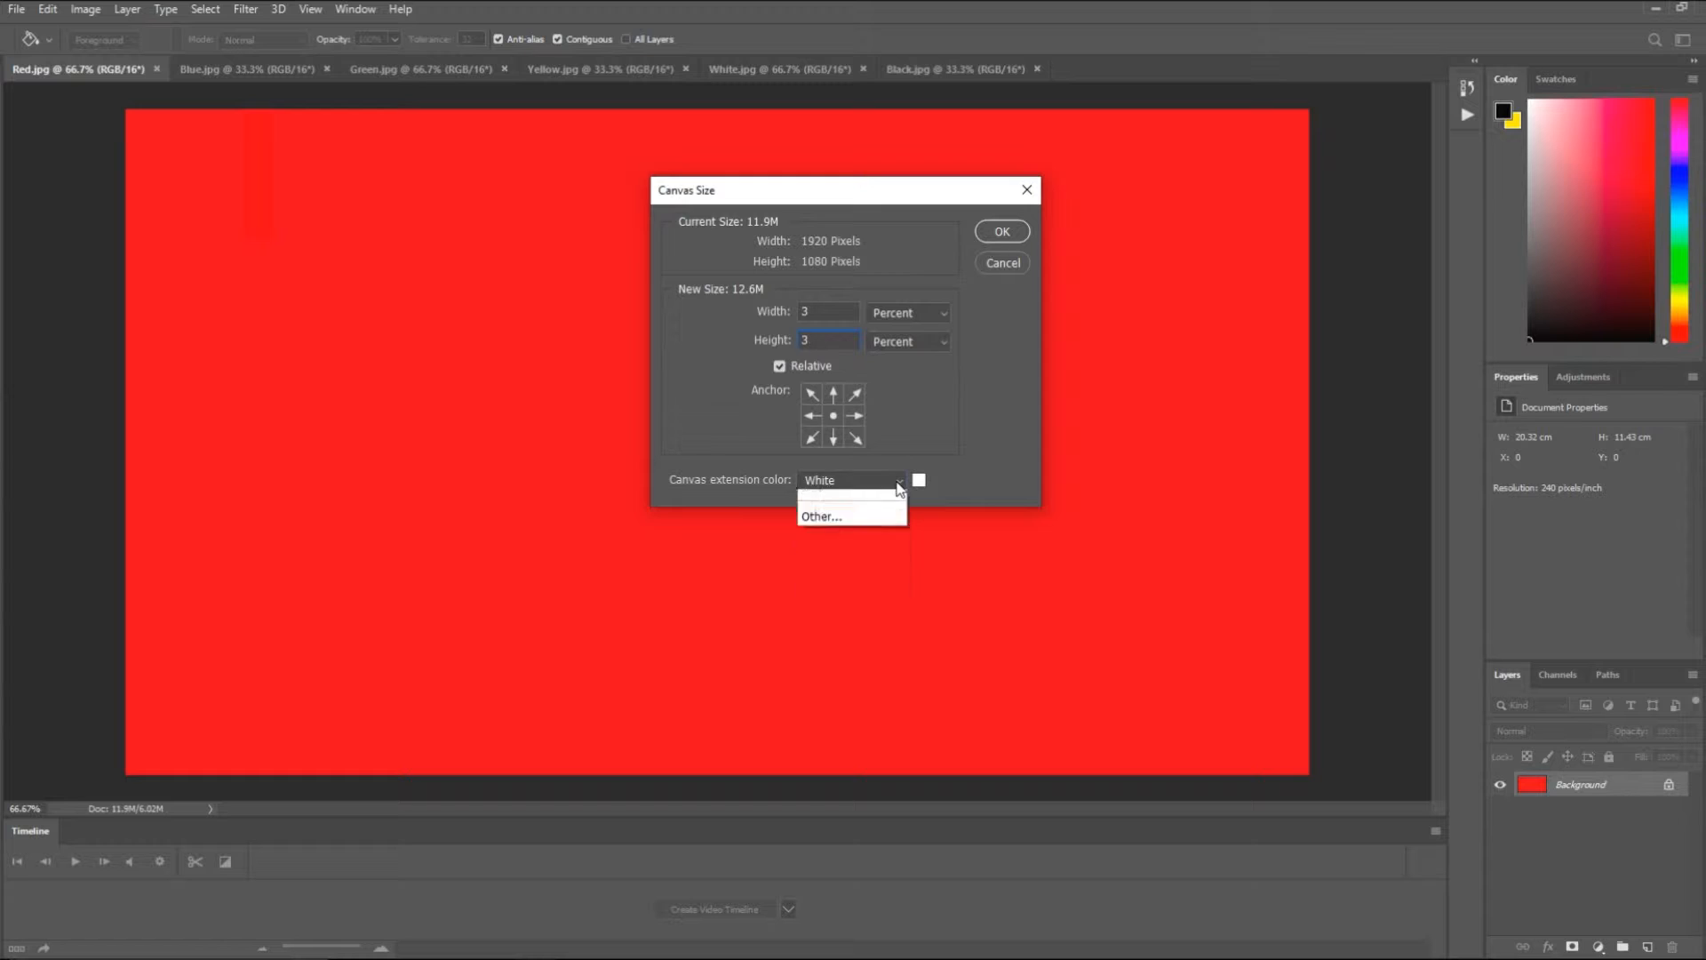
left_click(827, 580)
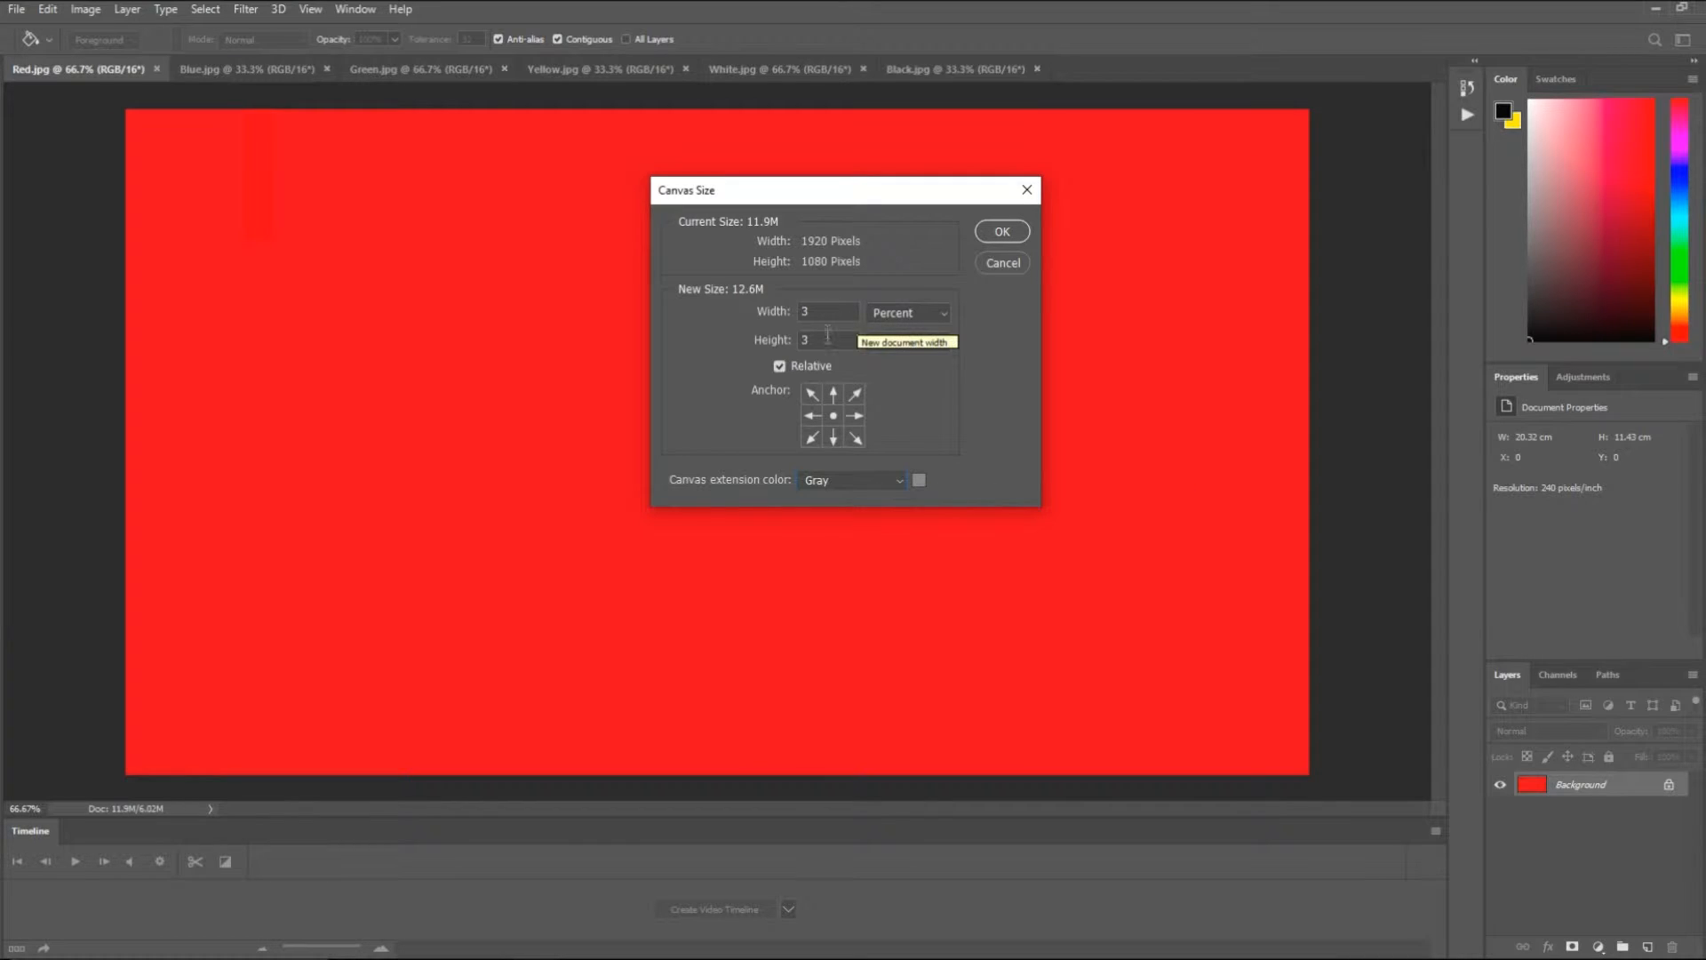
left_click(996, 226)
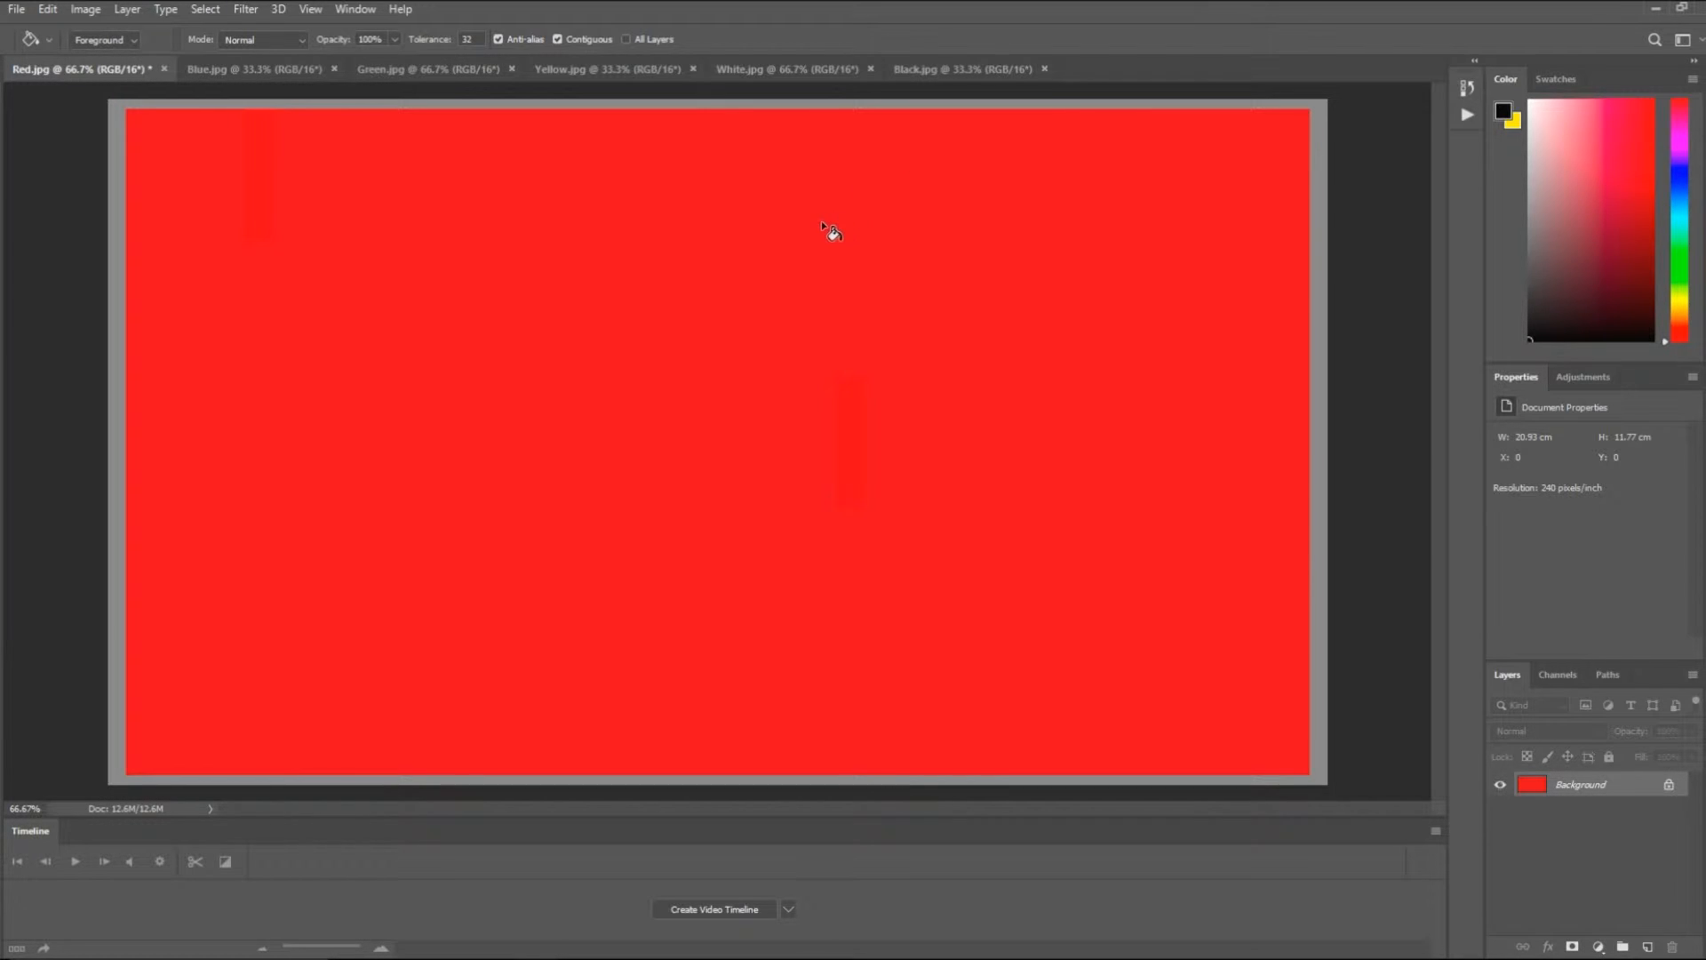
- Start another canvas resize of Red.jpg in percent, anchored at the upper-left corner
key("h")
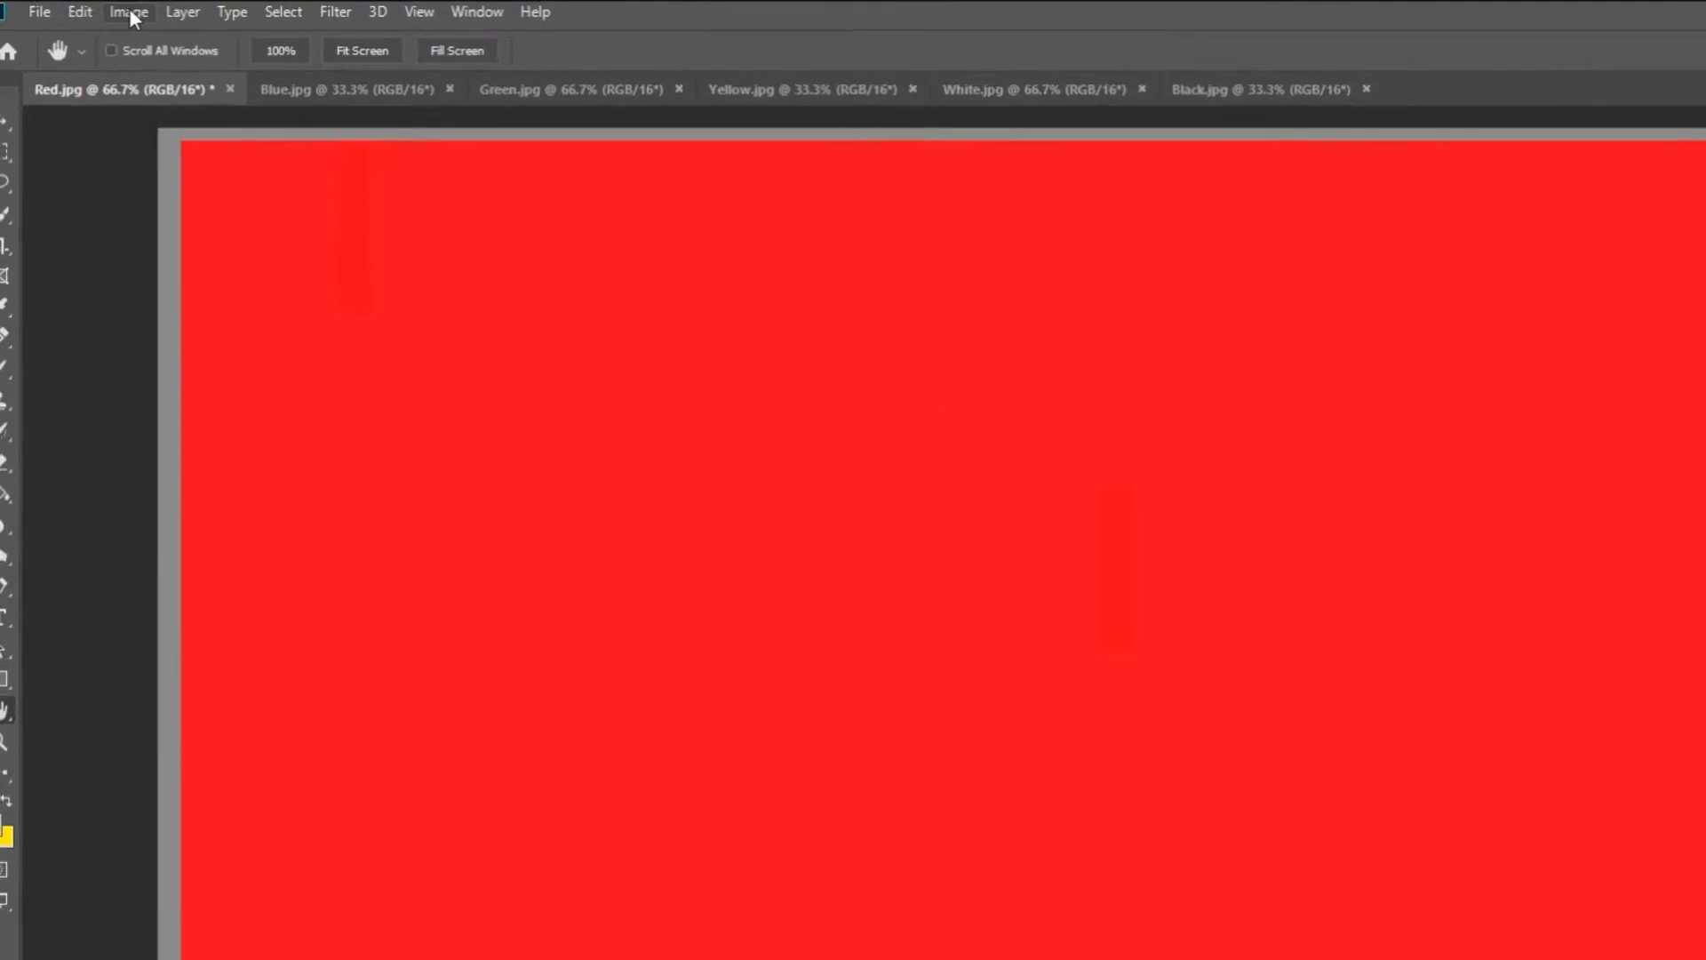
left_click(85, 9)
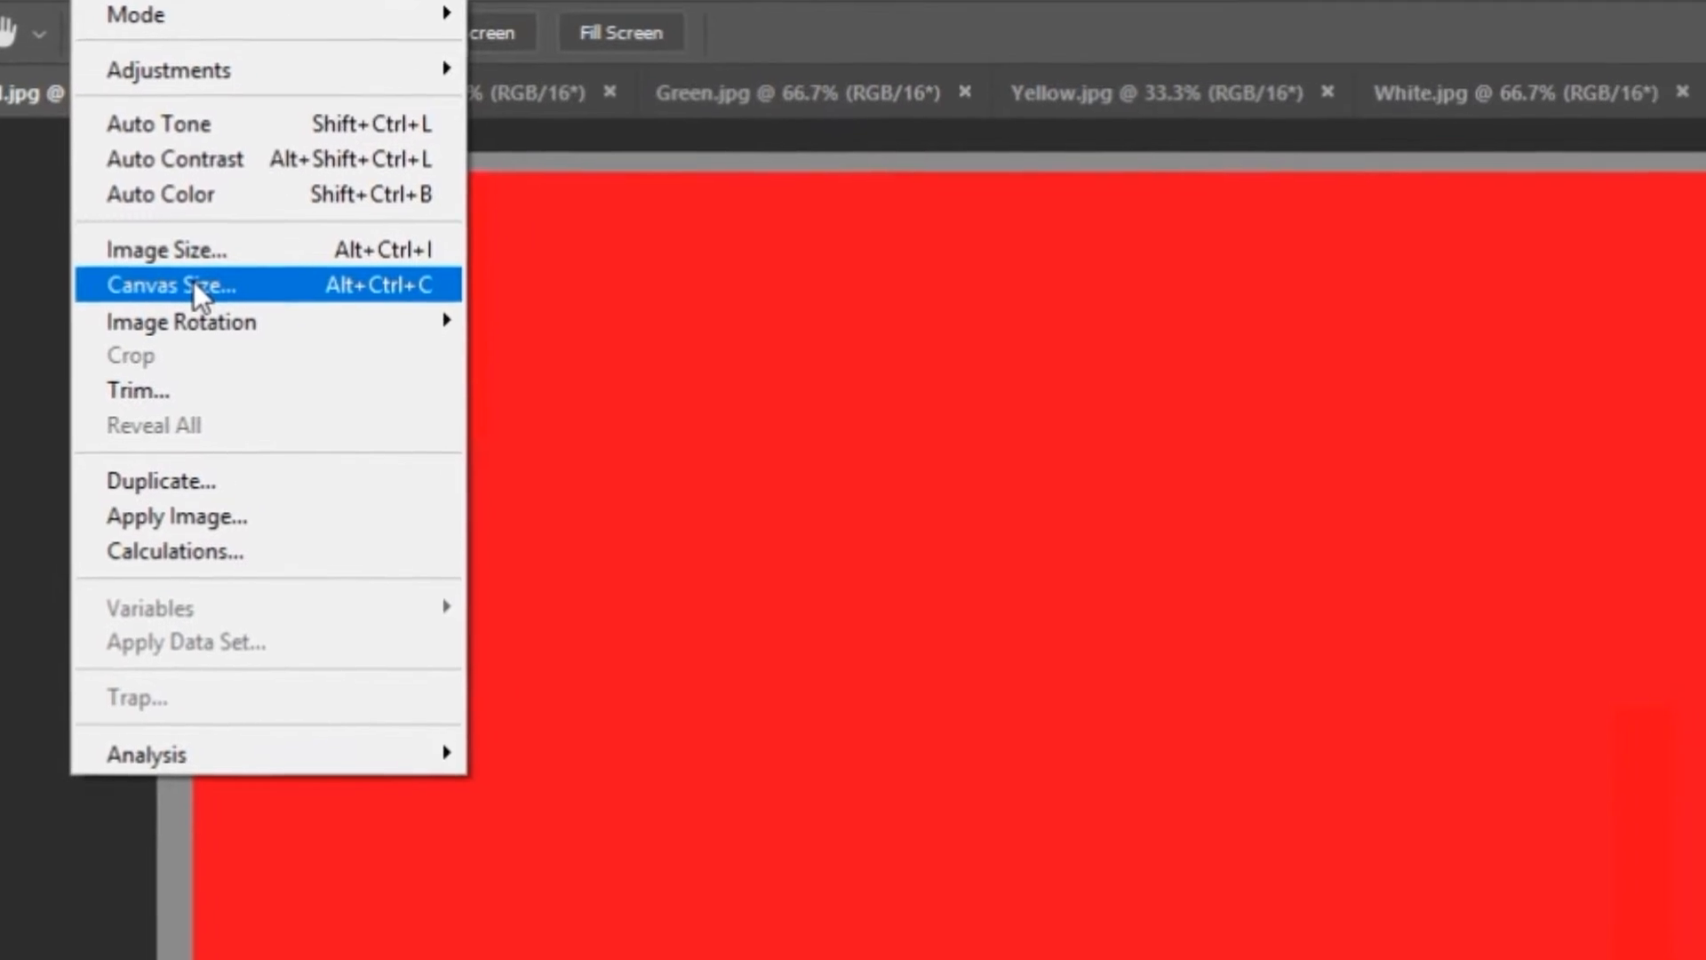
left_click(194, 283)
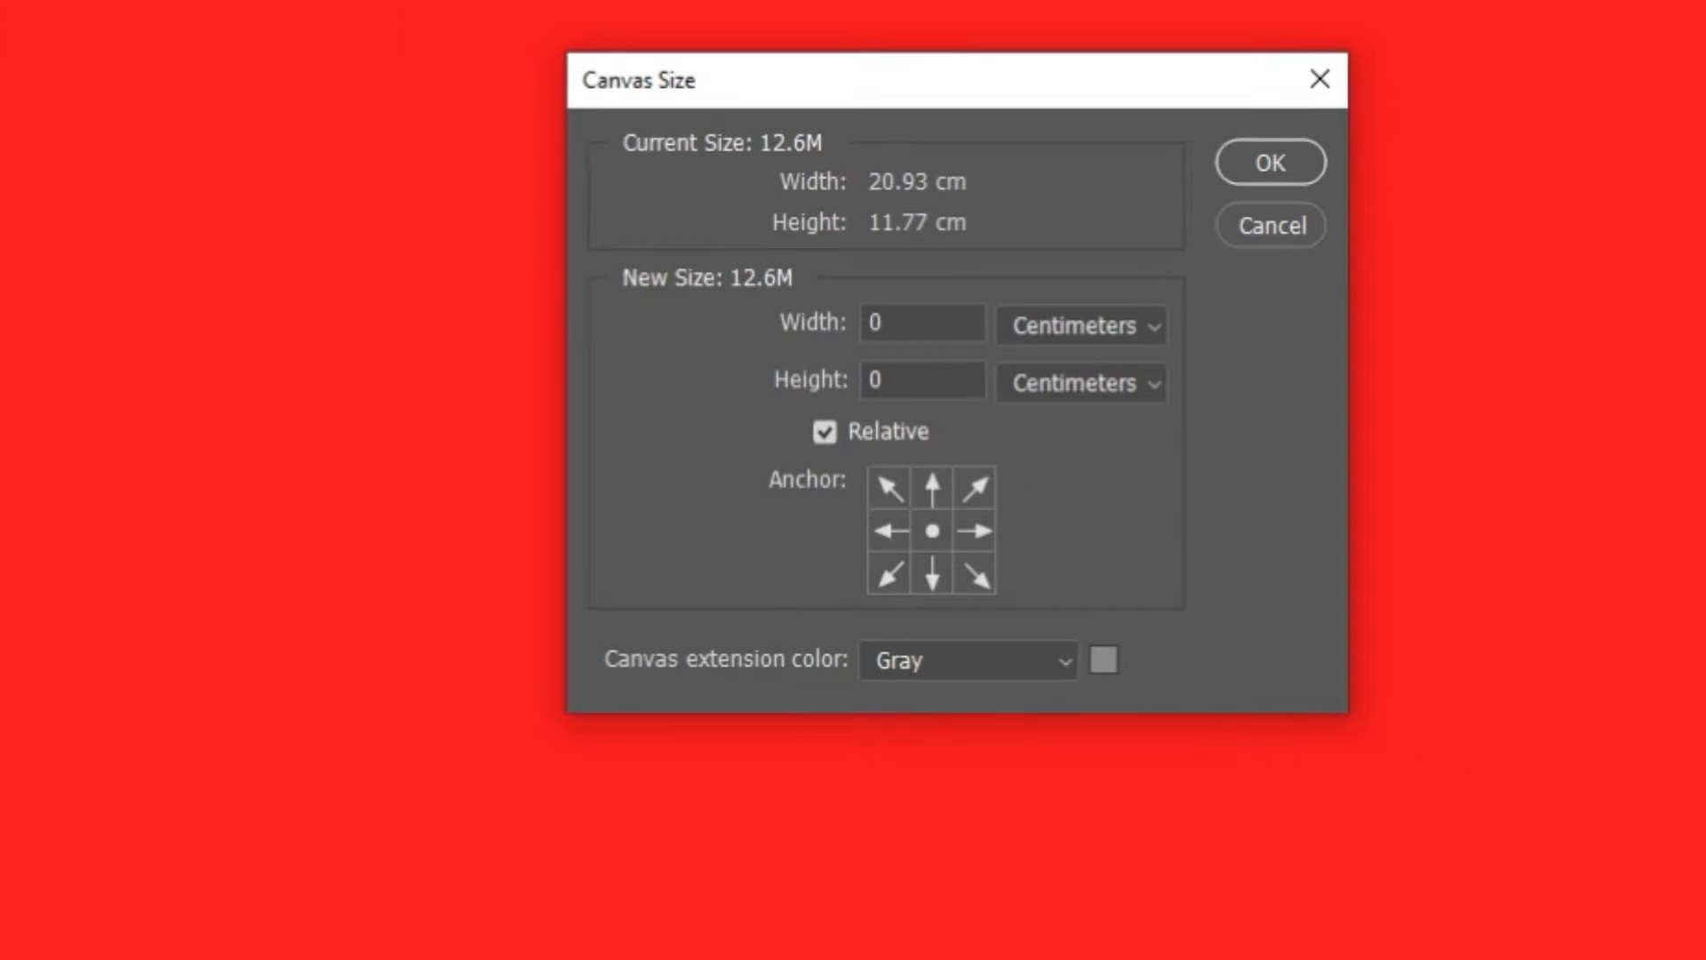
left_click(1111, 329)
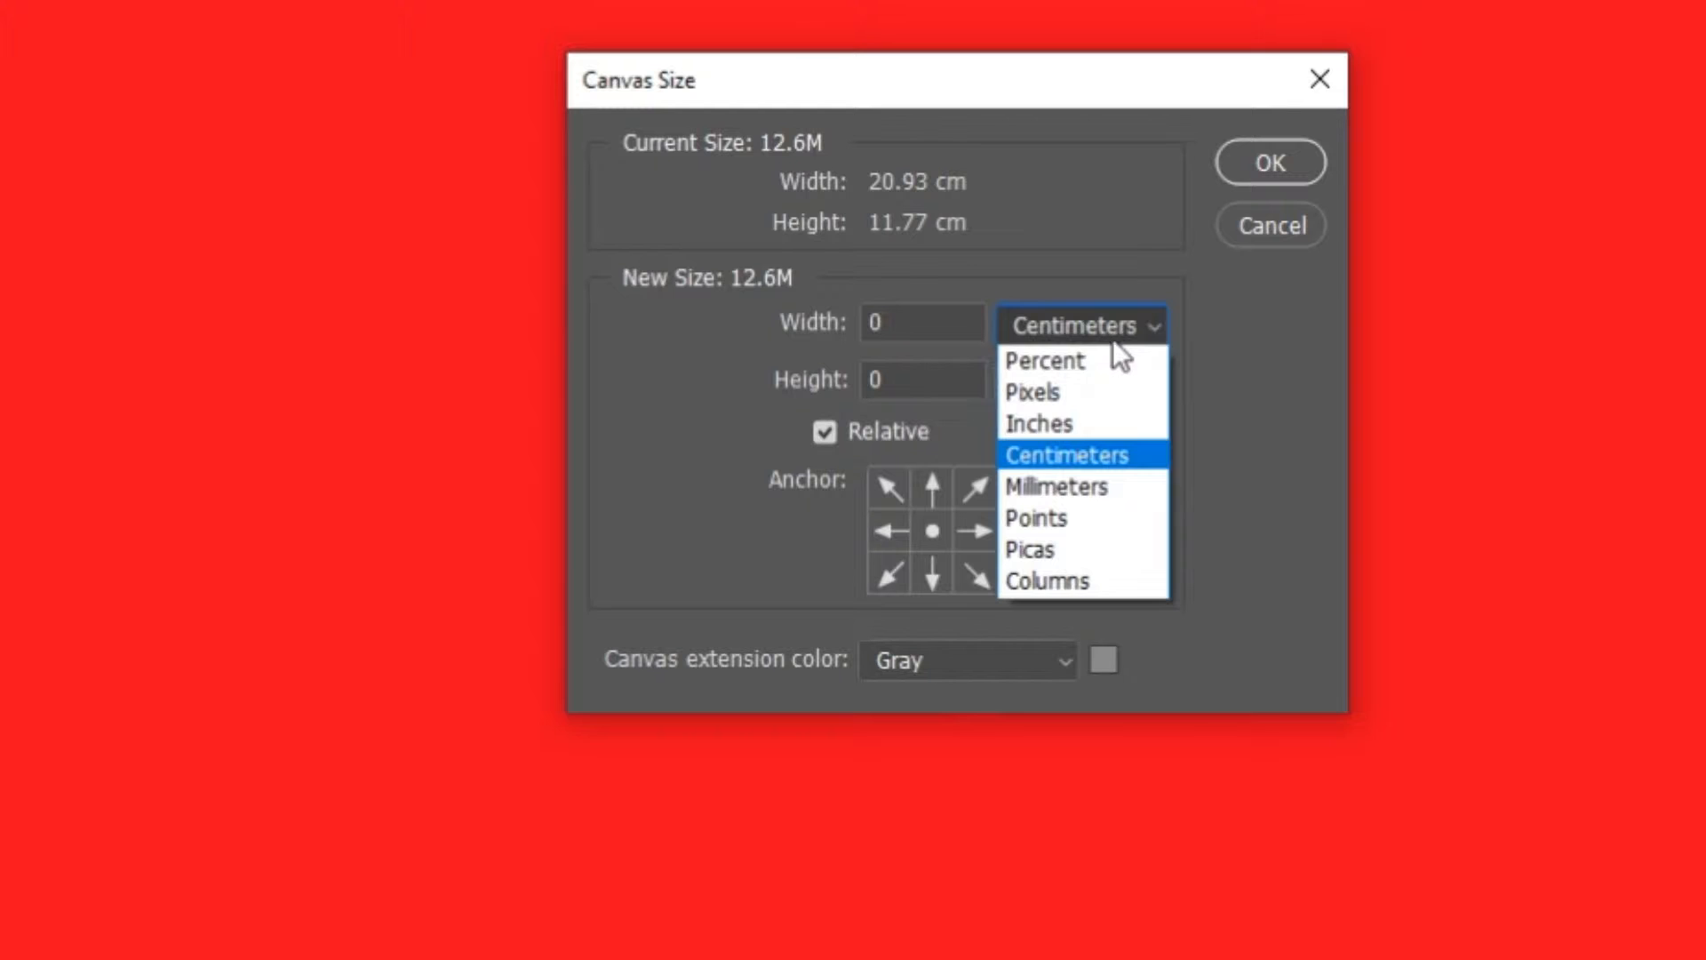
left_click(1107, 359)
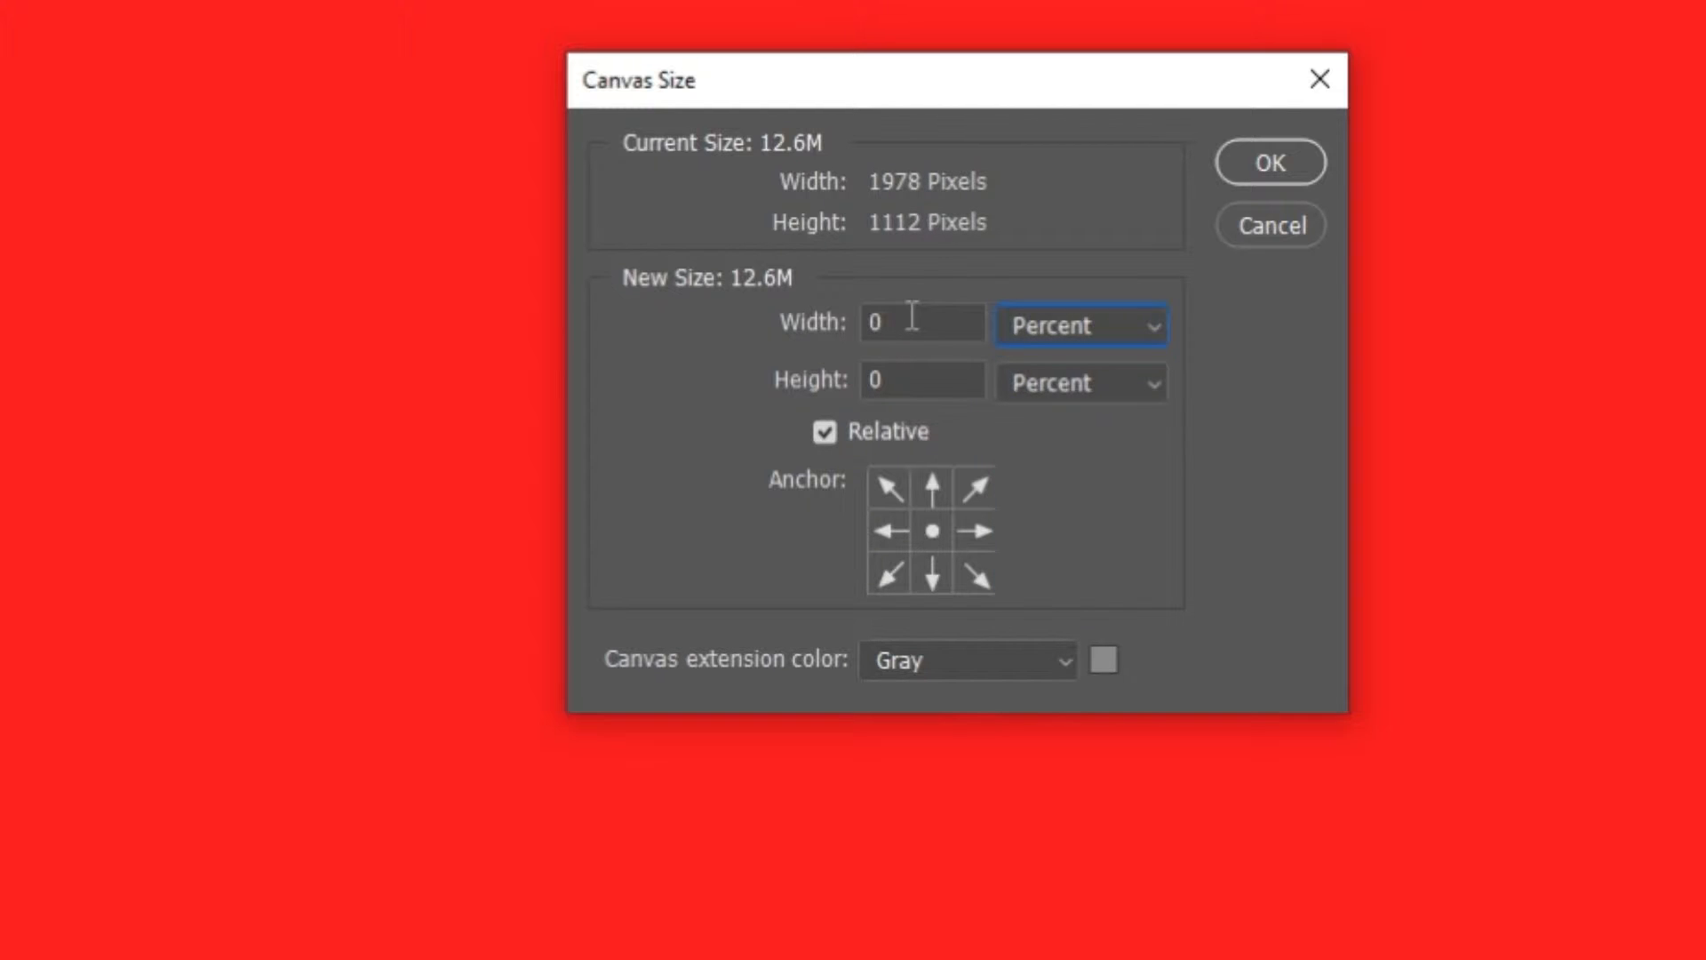
left_click(887, 488)
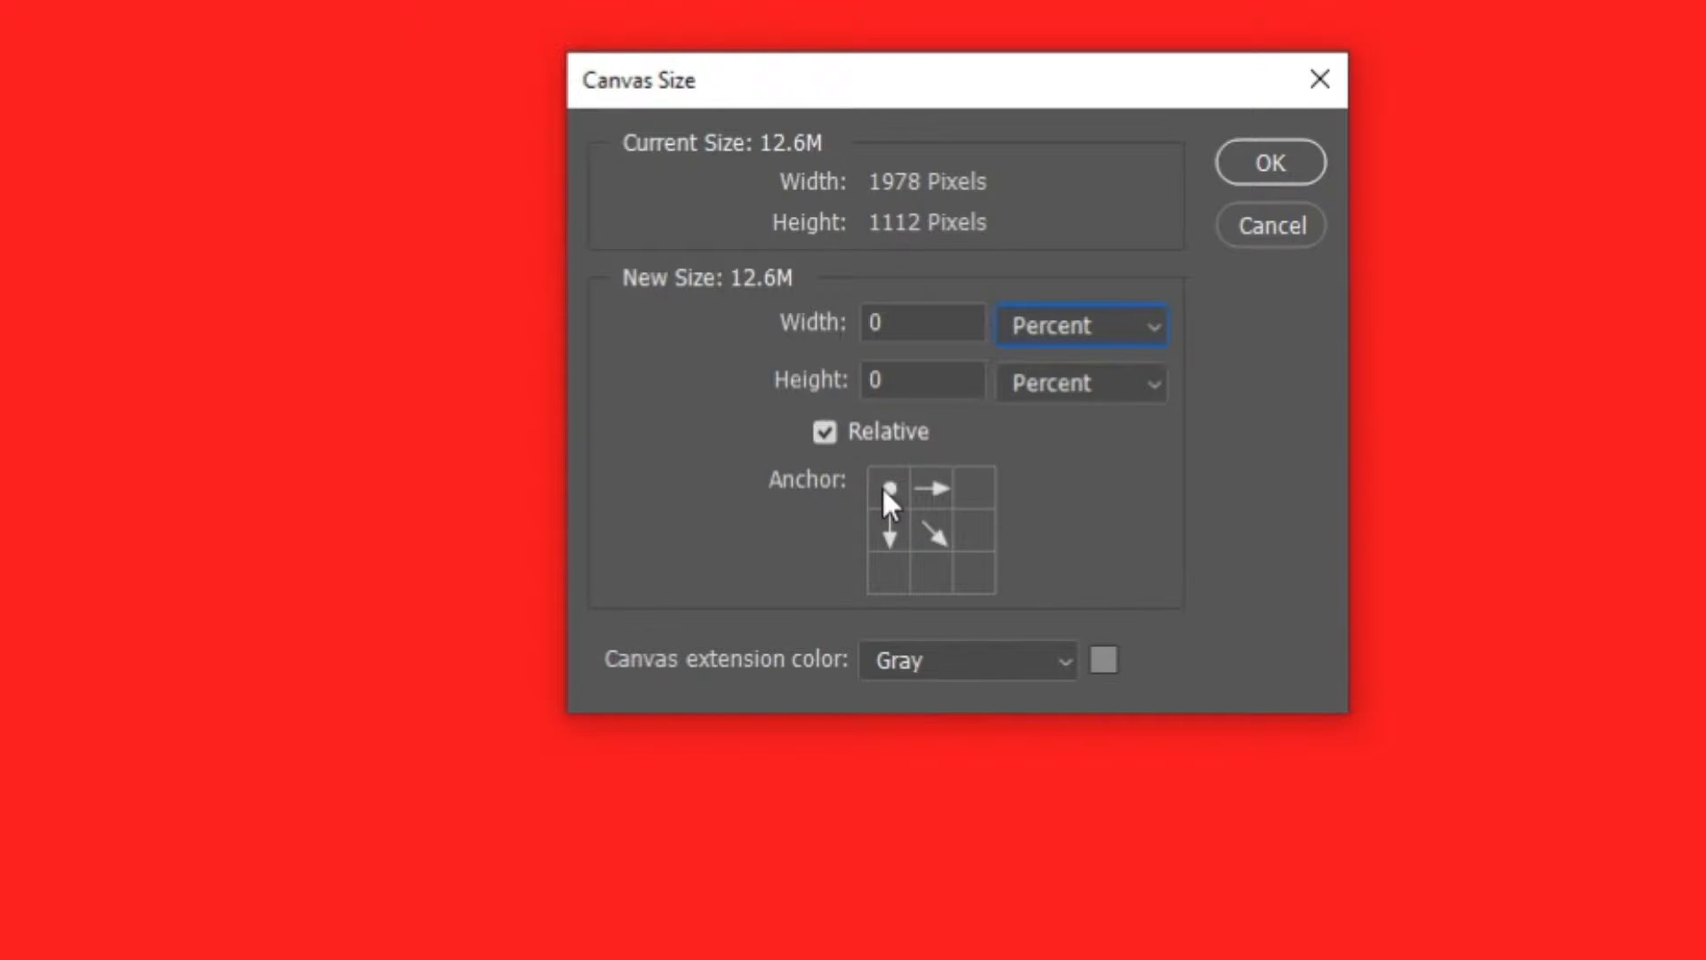
- Set the relative canvas width and height increase to 160 percent each and apply it
left_click(908, 318)
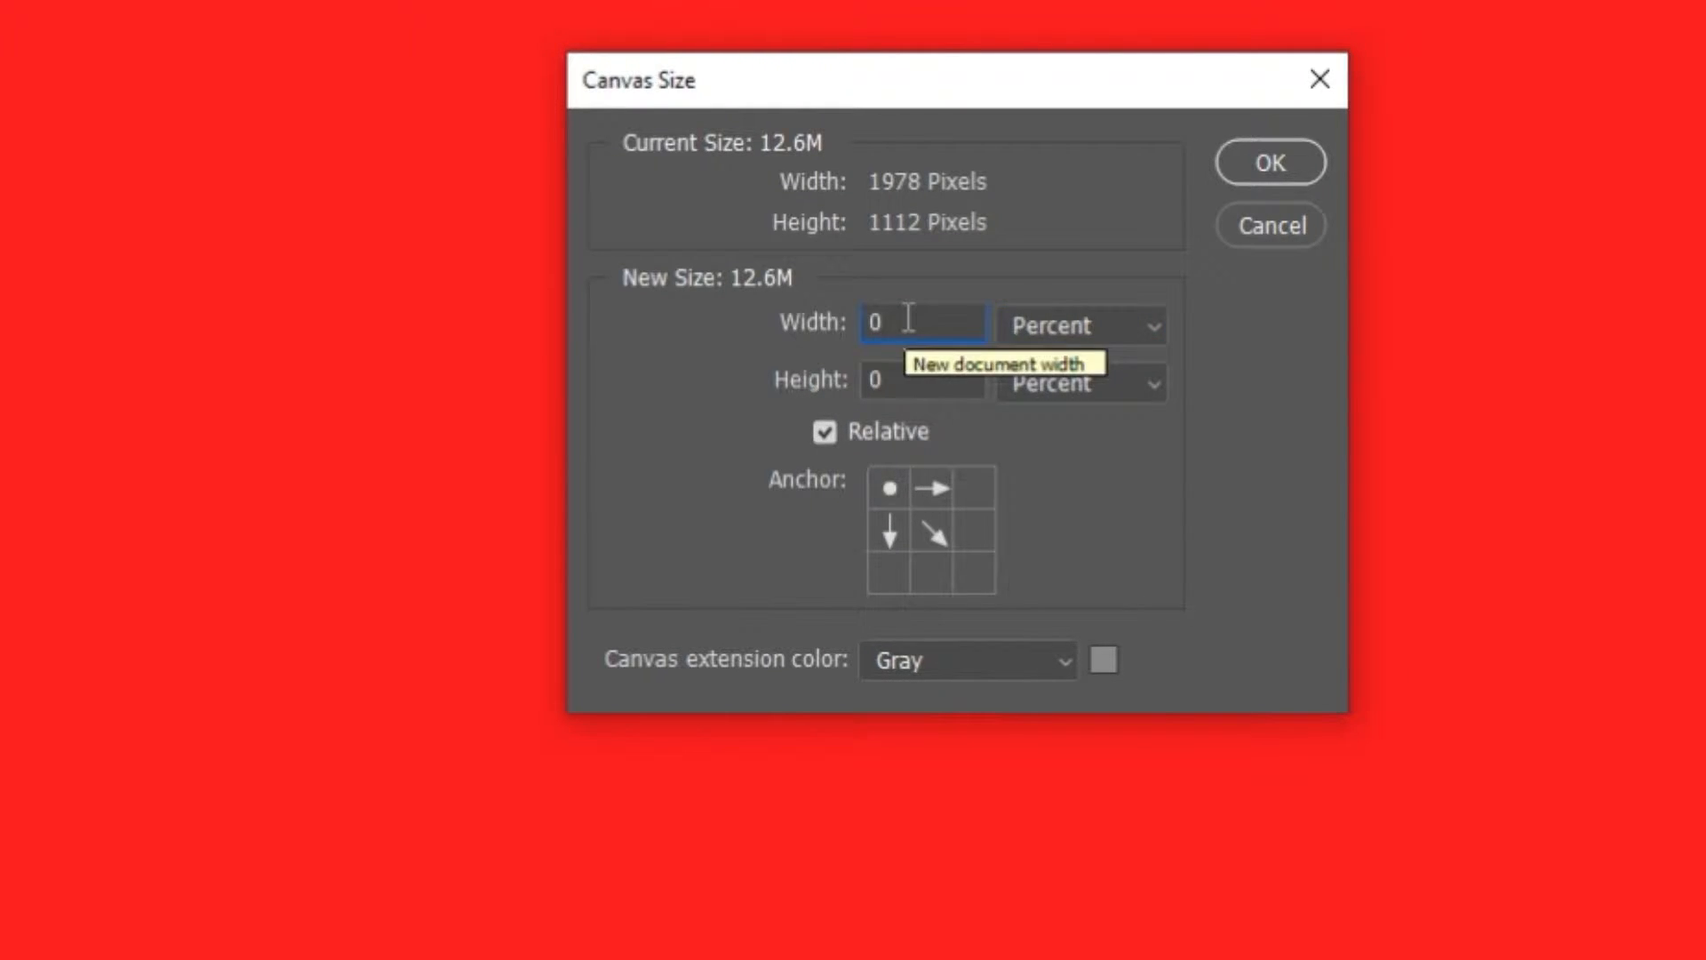
key("BackSpace")
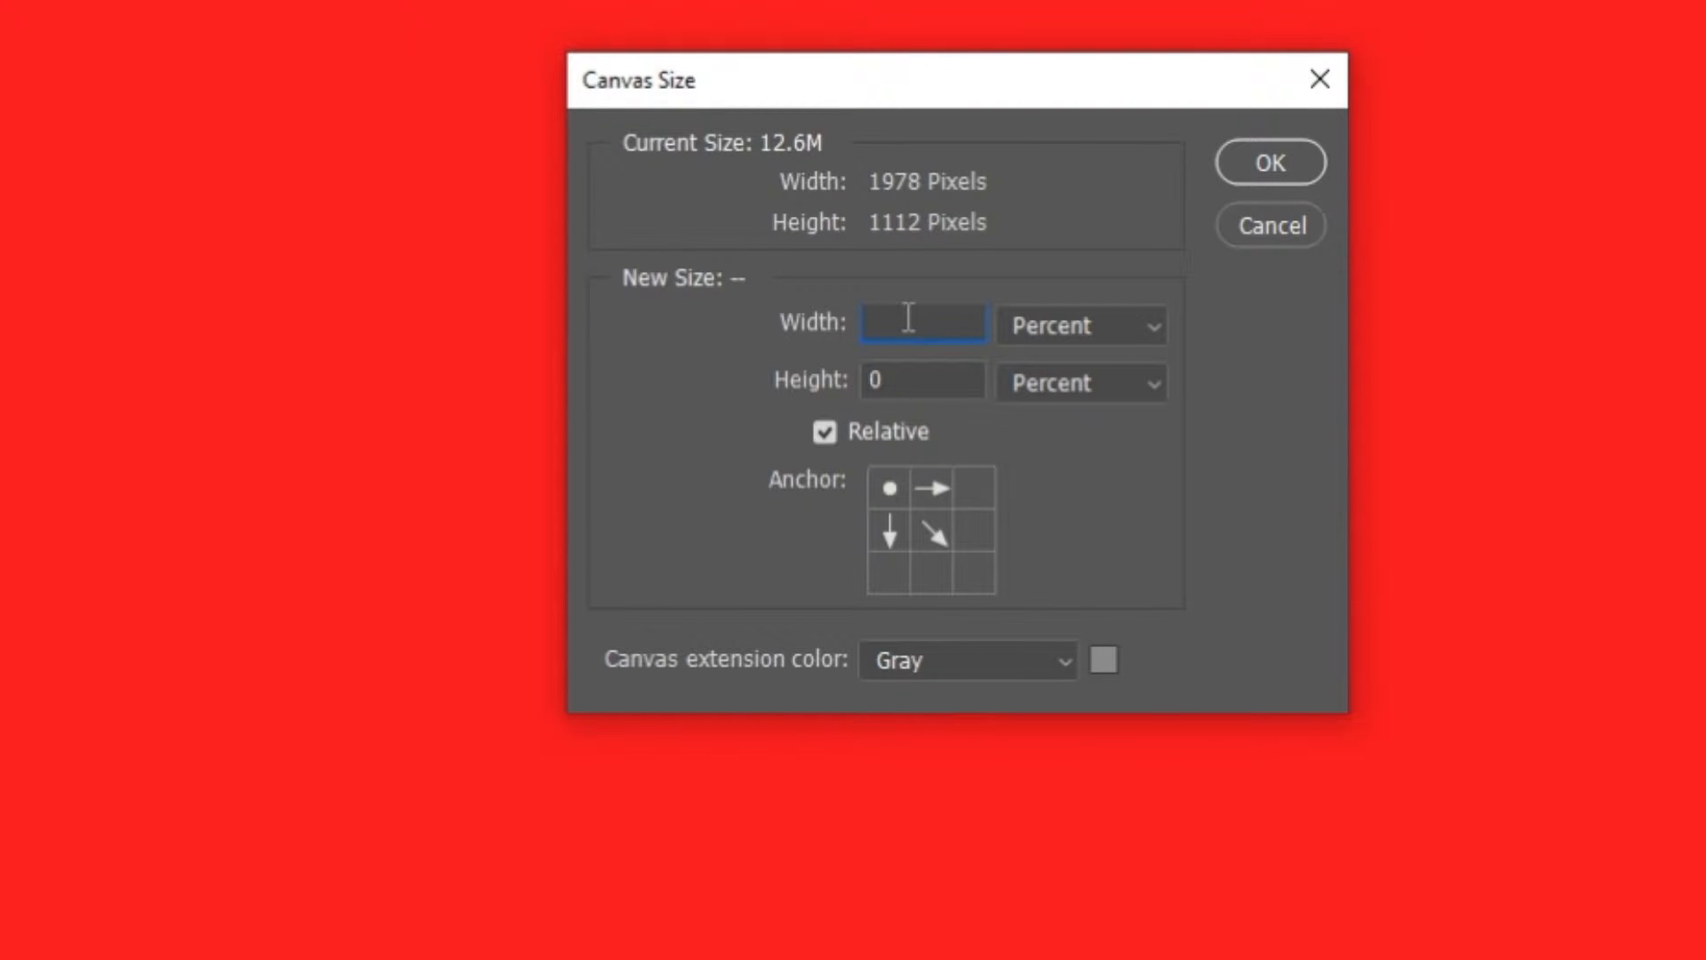
type("160")
left_click(920, 390)
key("BackSpace")
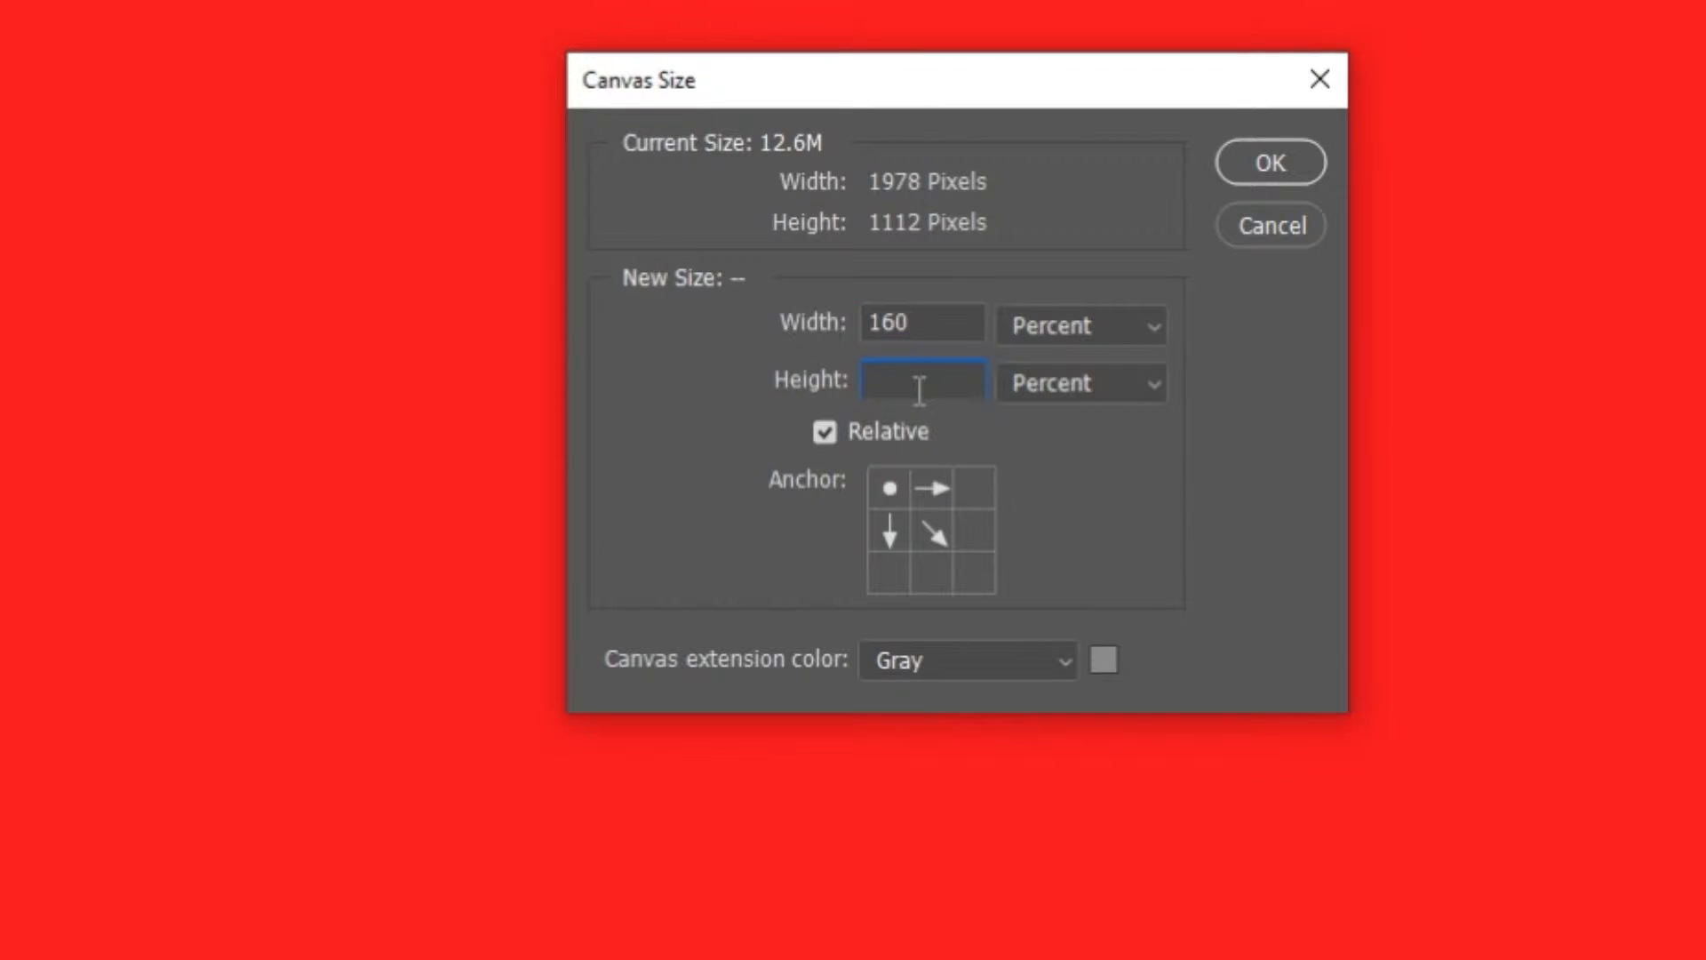
type("160")
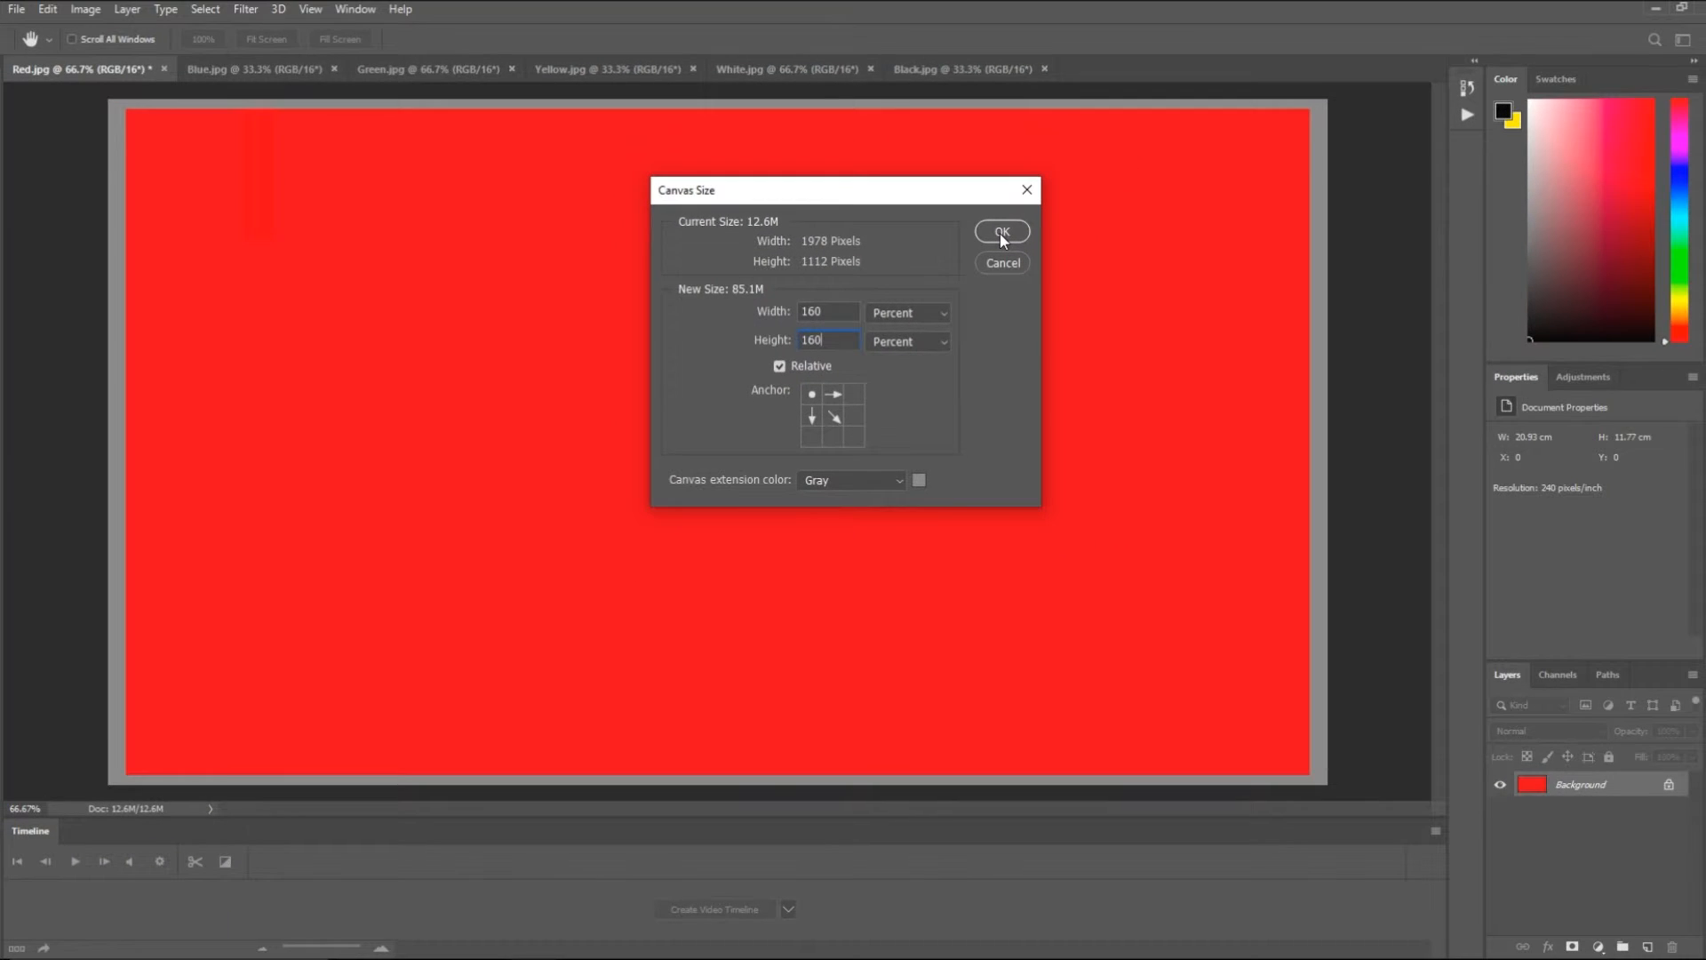
left_click(1002, 232)
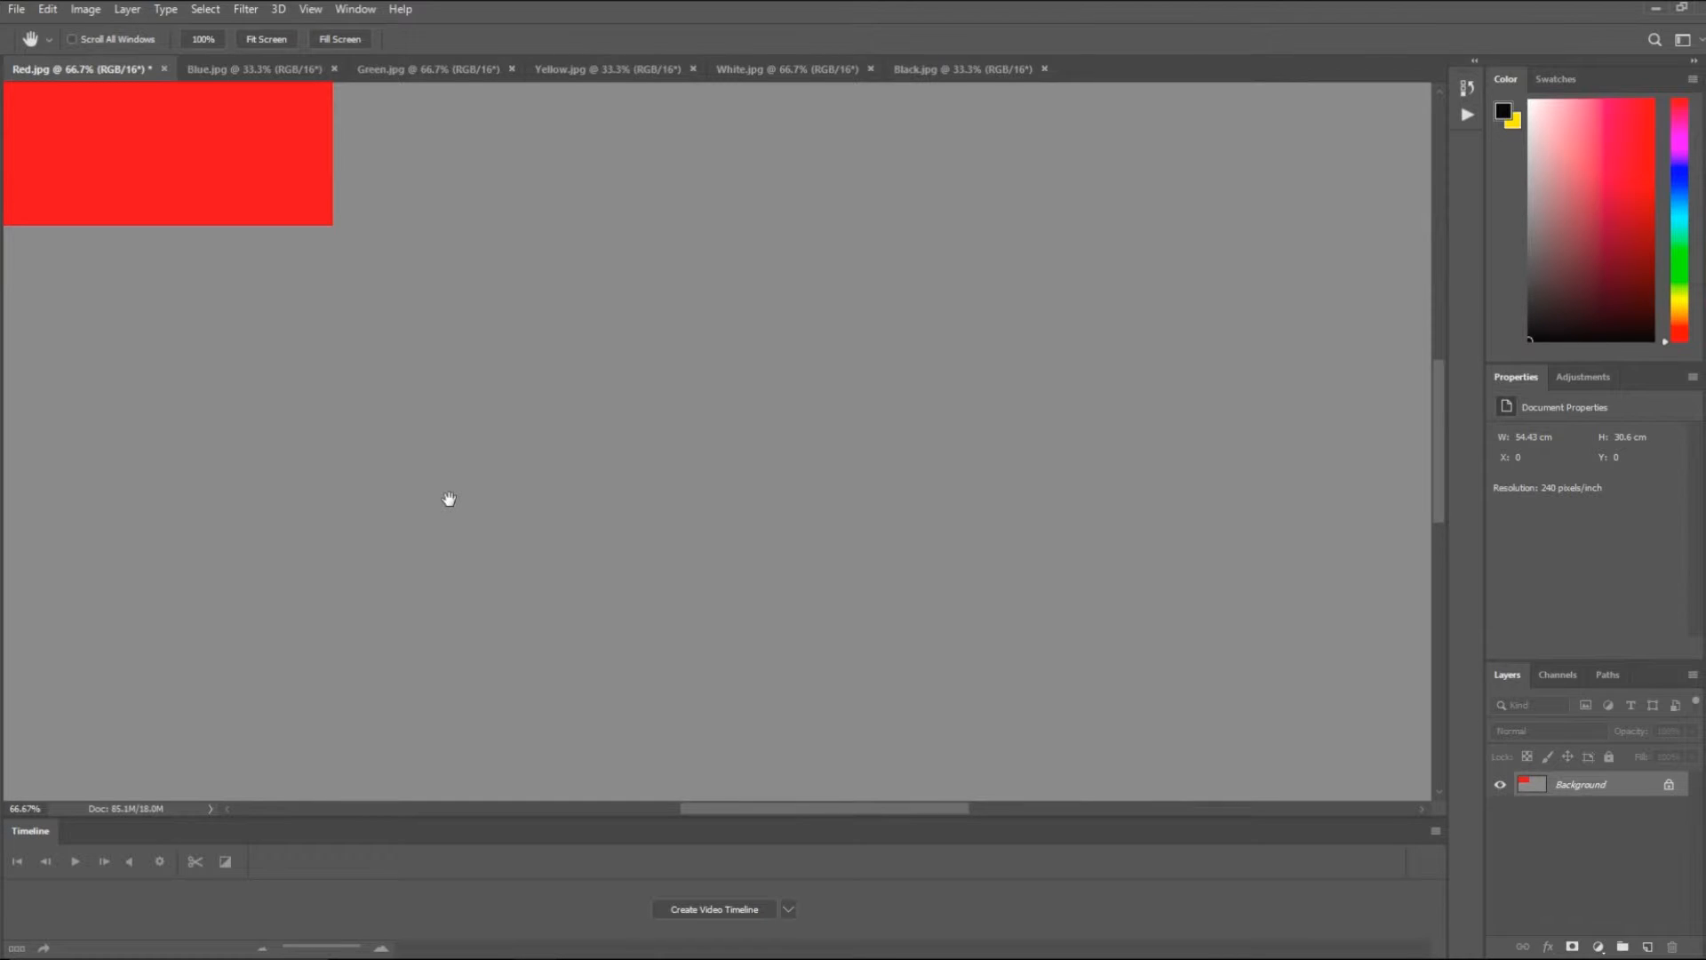
- Undock Blue, Yellow, Green, White and Black.jpg into cascaded floating windows over the Red.jpg canvas
key("z")
key("ctrl+minus")
key("ctrl+minus")
key("ctrl+minus")
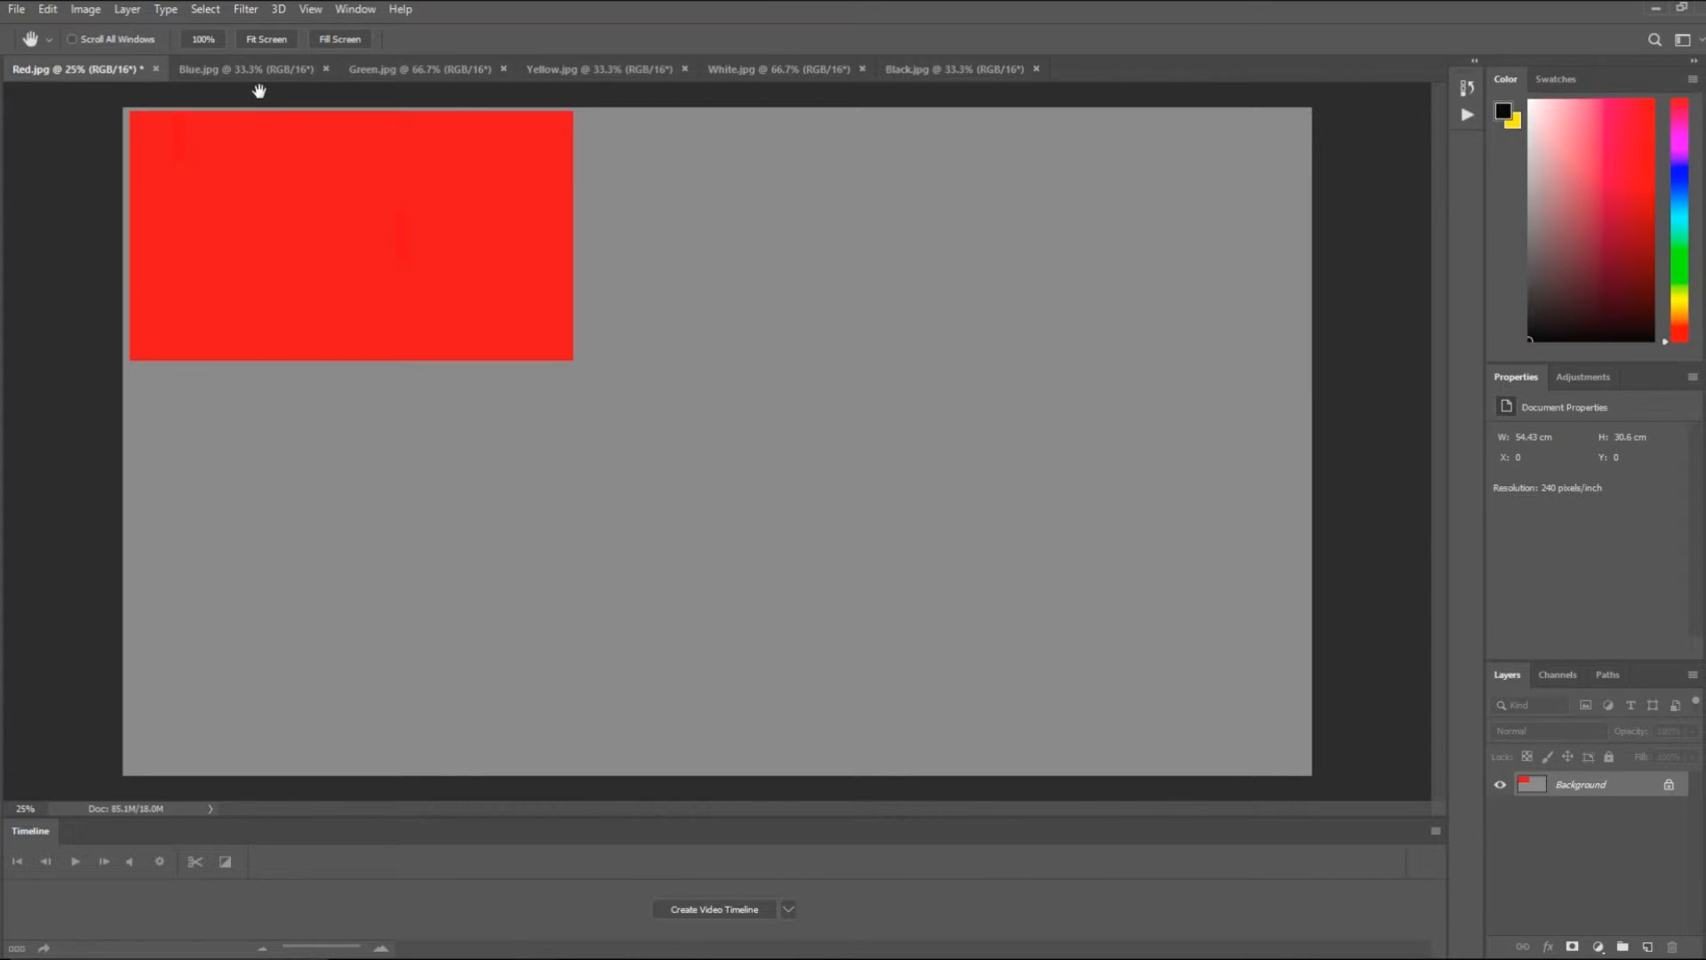
left_click_drag(260, 67, 104, 114)
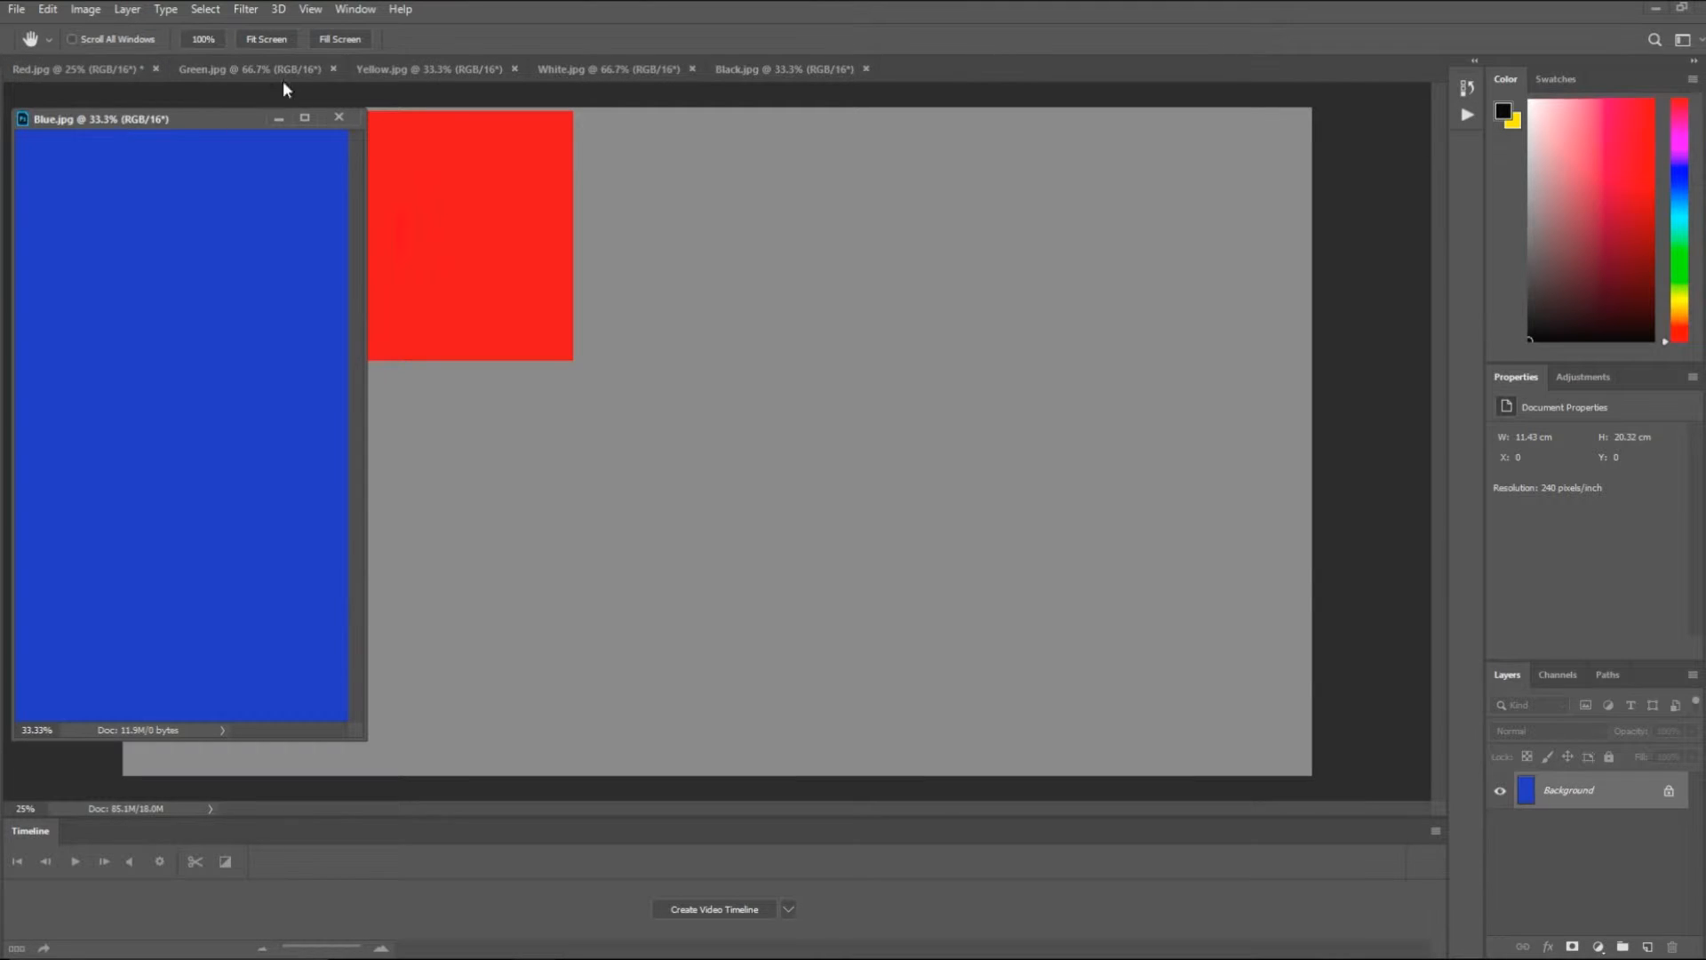
left_click_drag(386, 67, 60, 171)
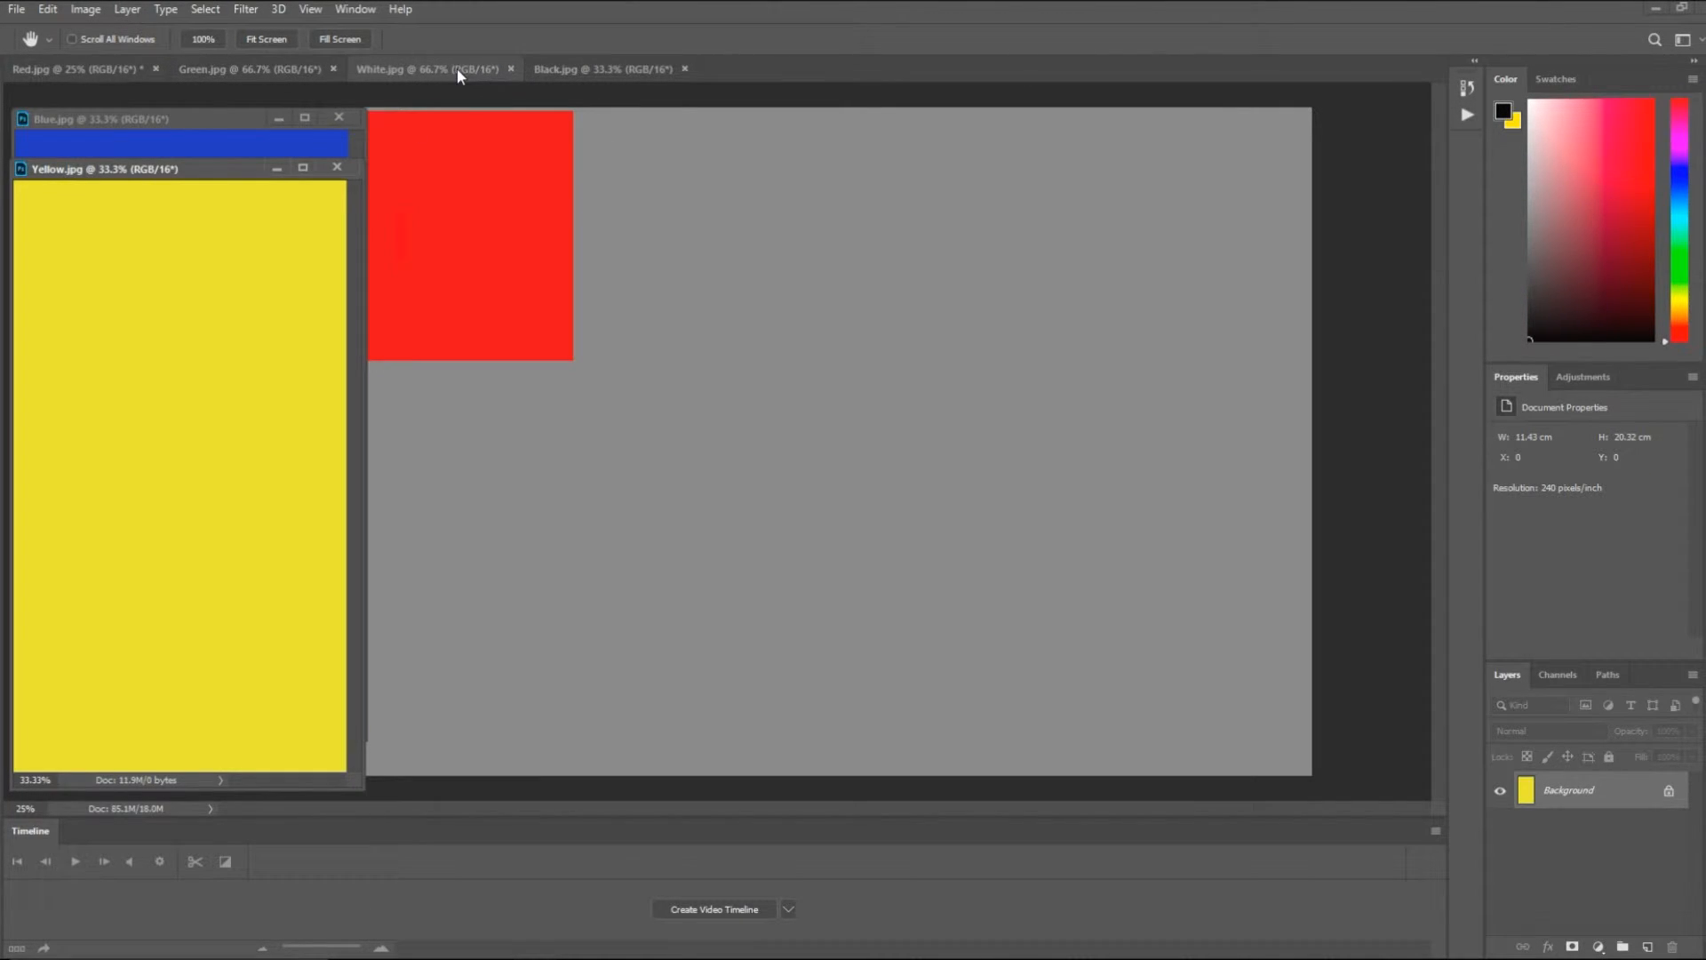
left_click_drag(277, 72, 118, 225)
left_click_drag(293, 67, 126, 263)
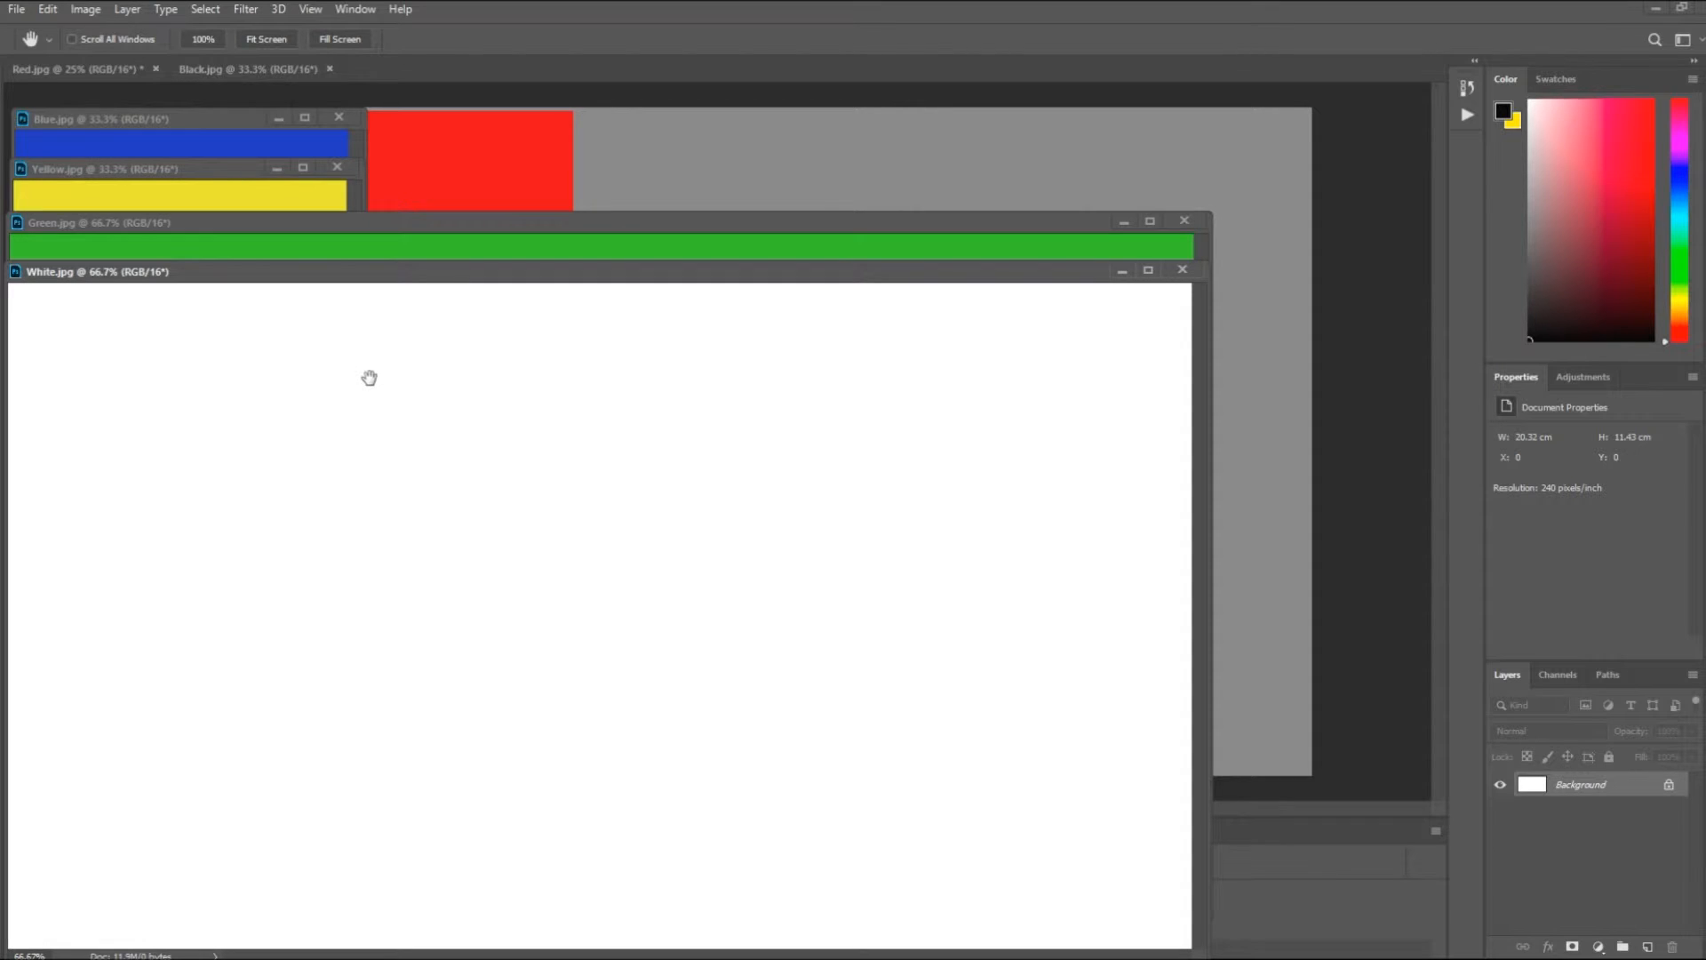
left_click_drag(226, 68, 67, 310)
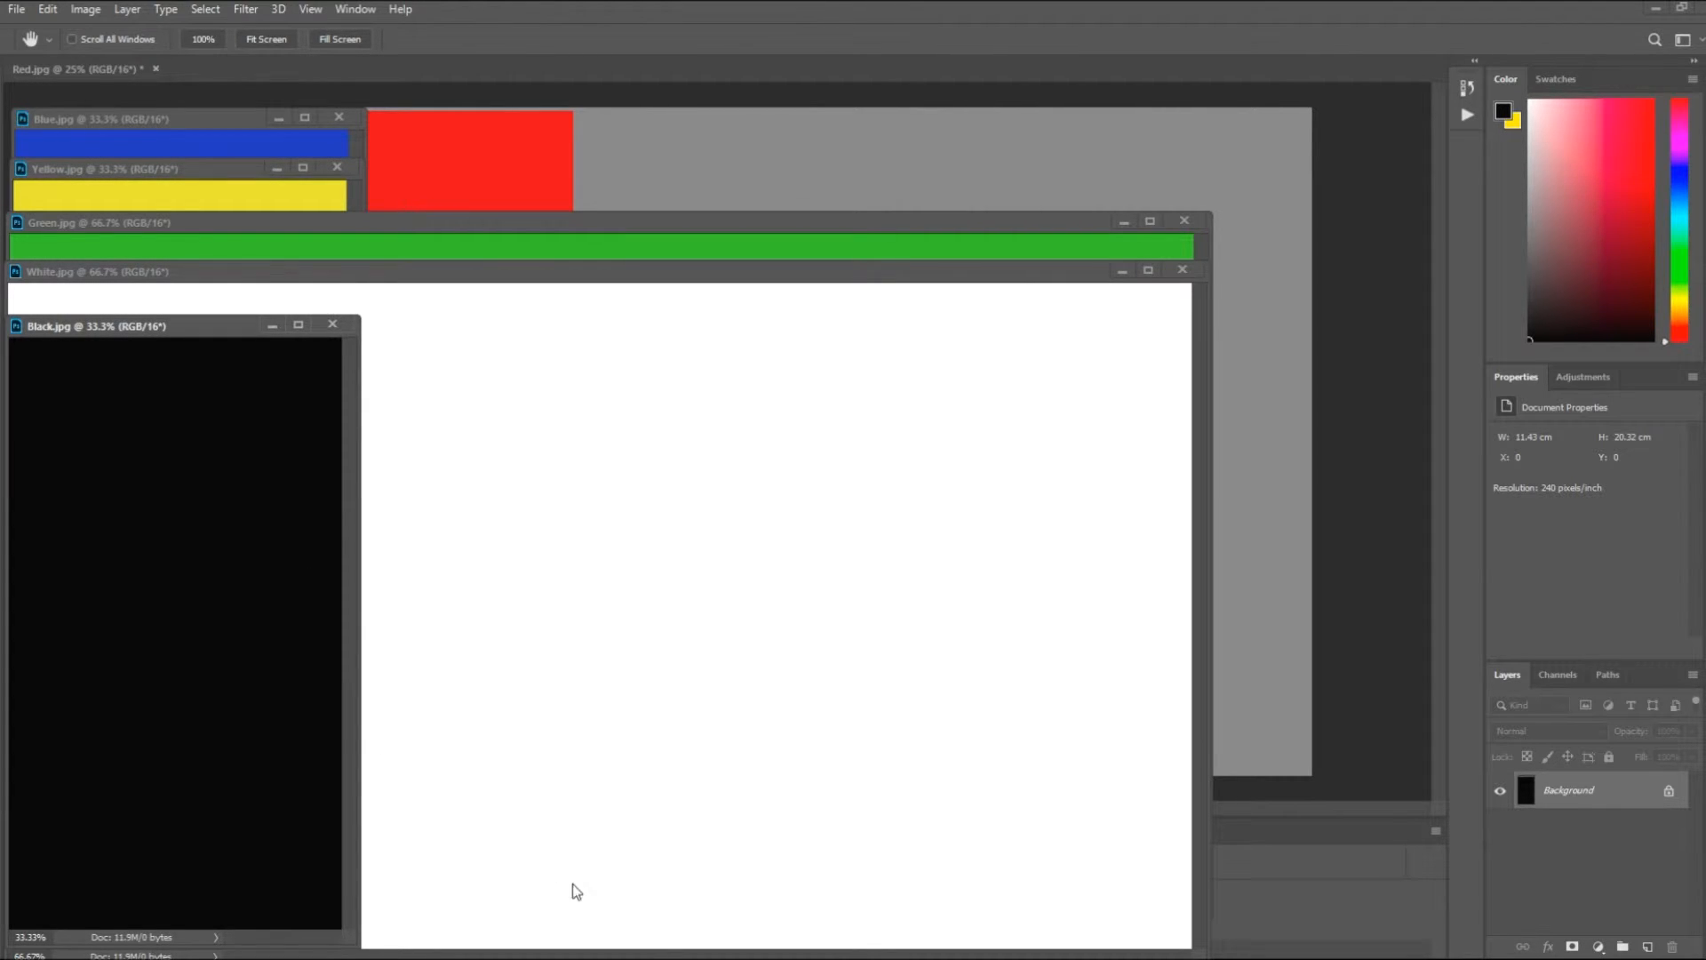
left_click(628, 959)
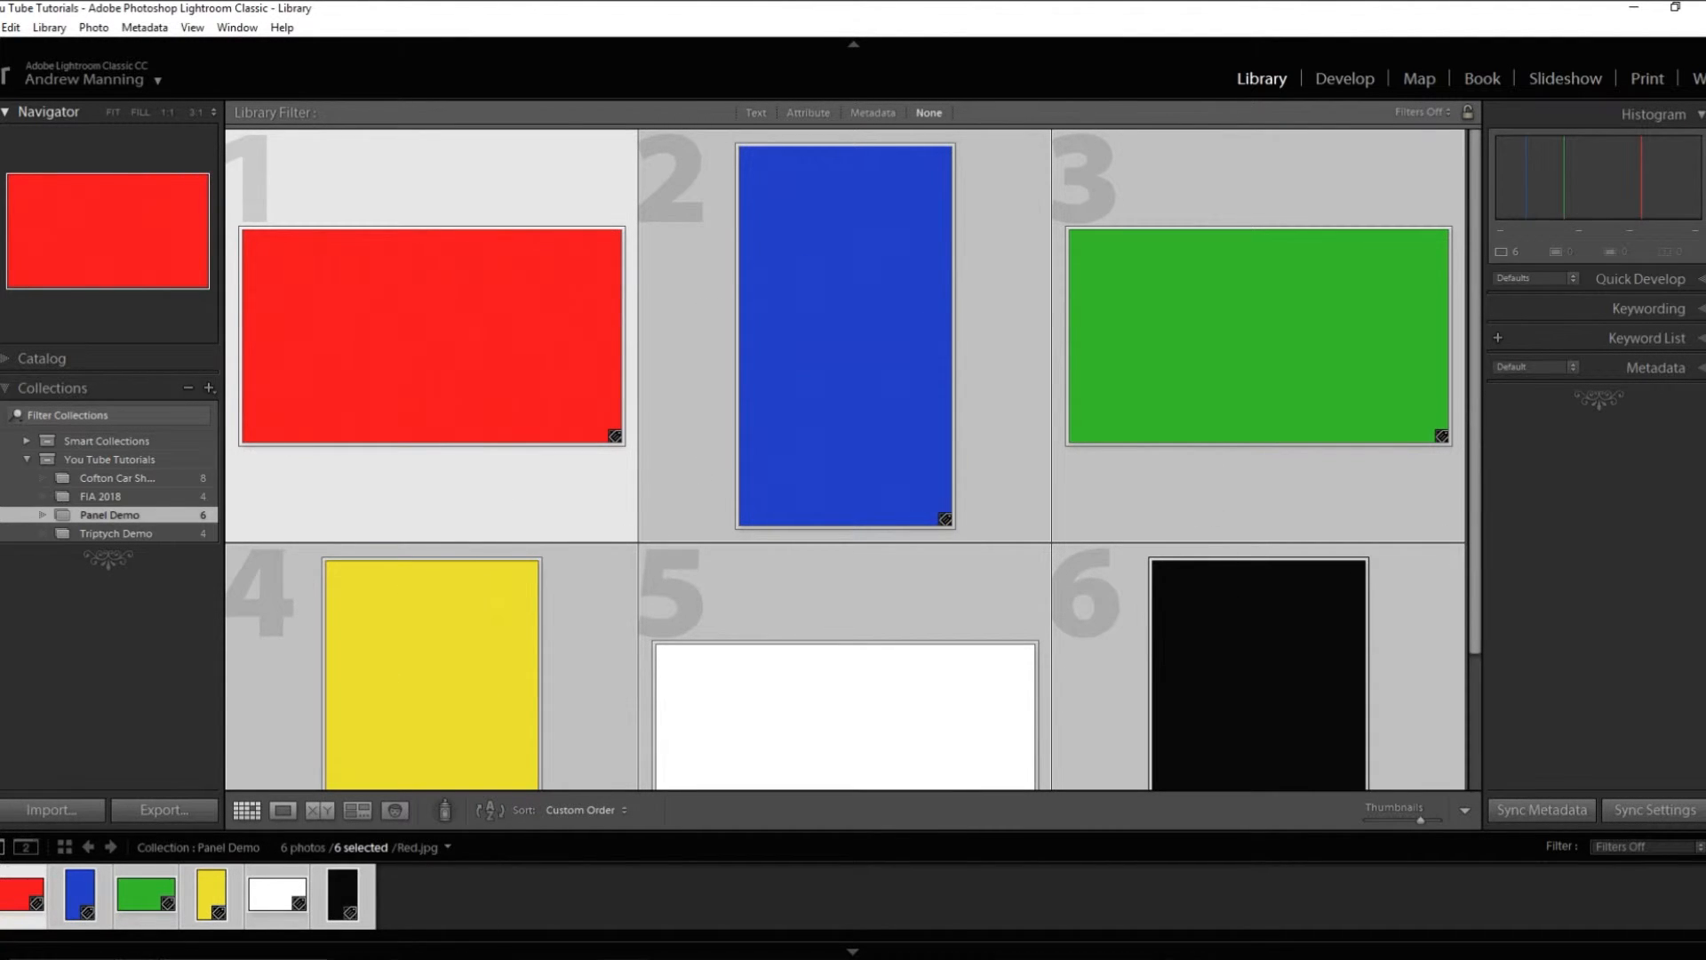
left_click(530, 958)
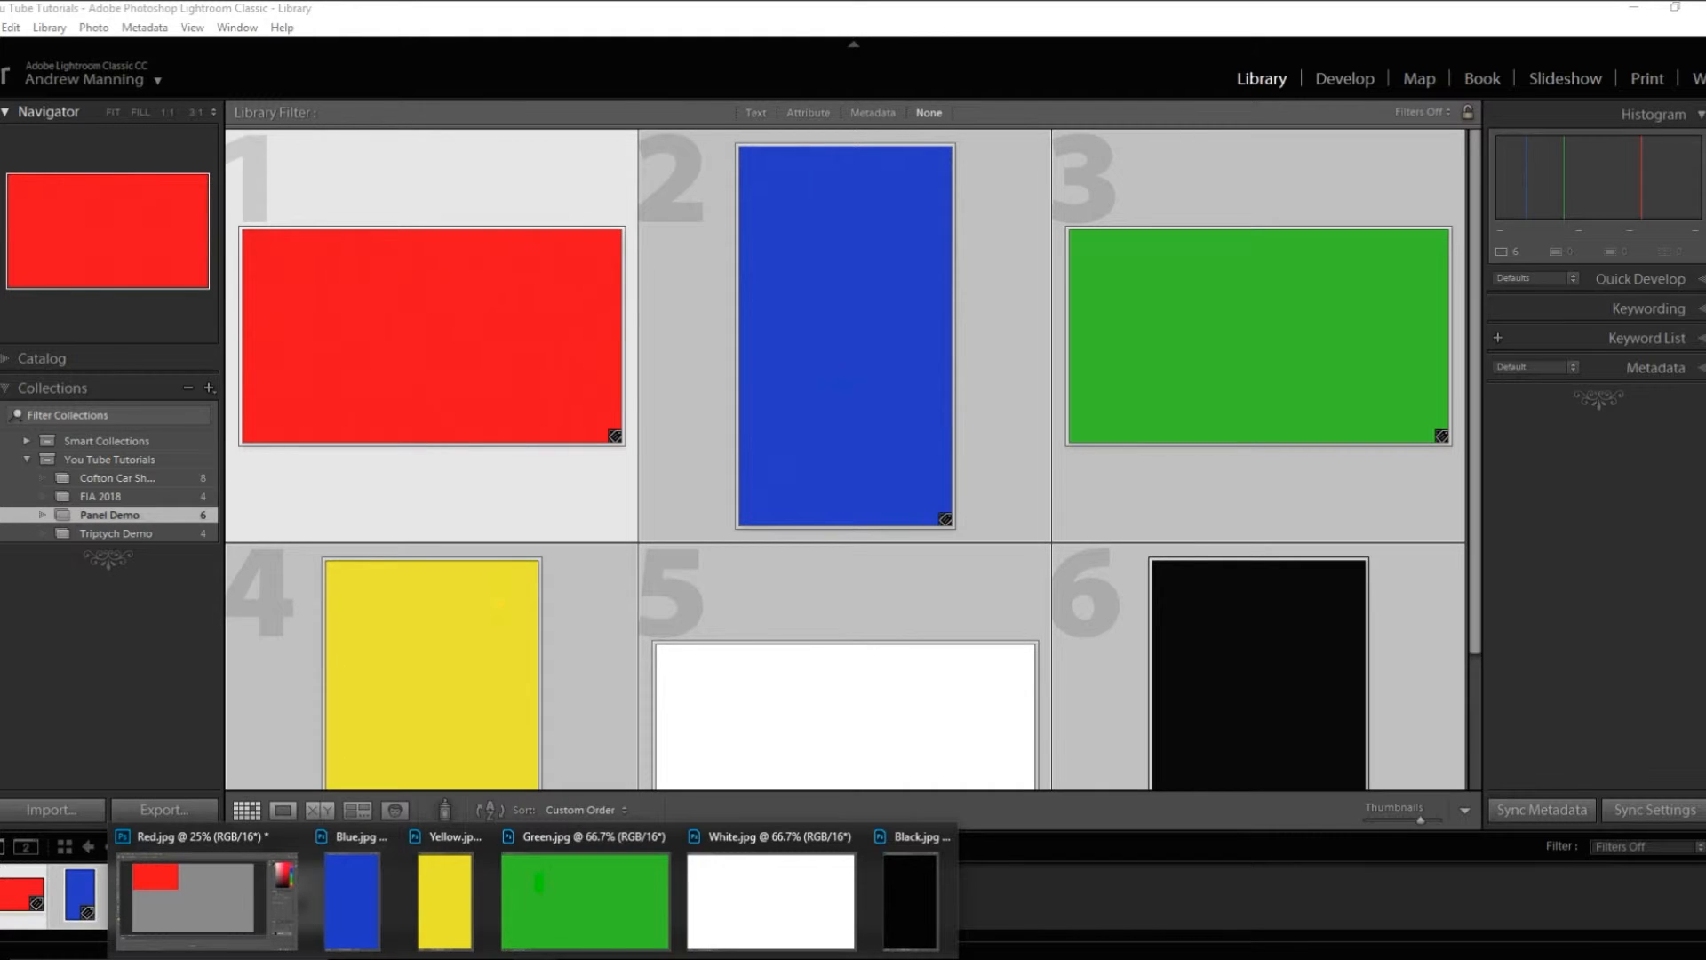
left_click(531, 958)
left_click(532, 959)
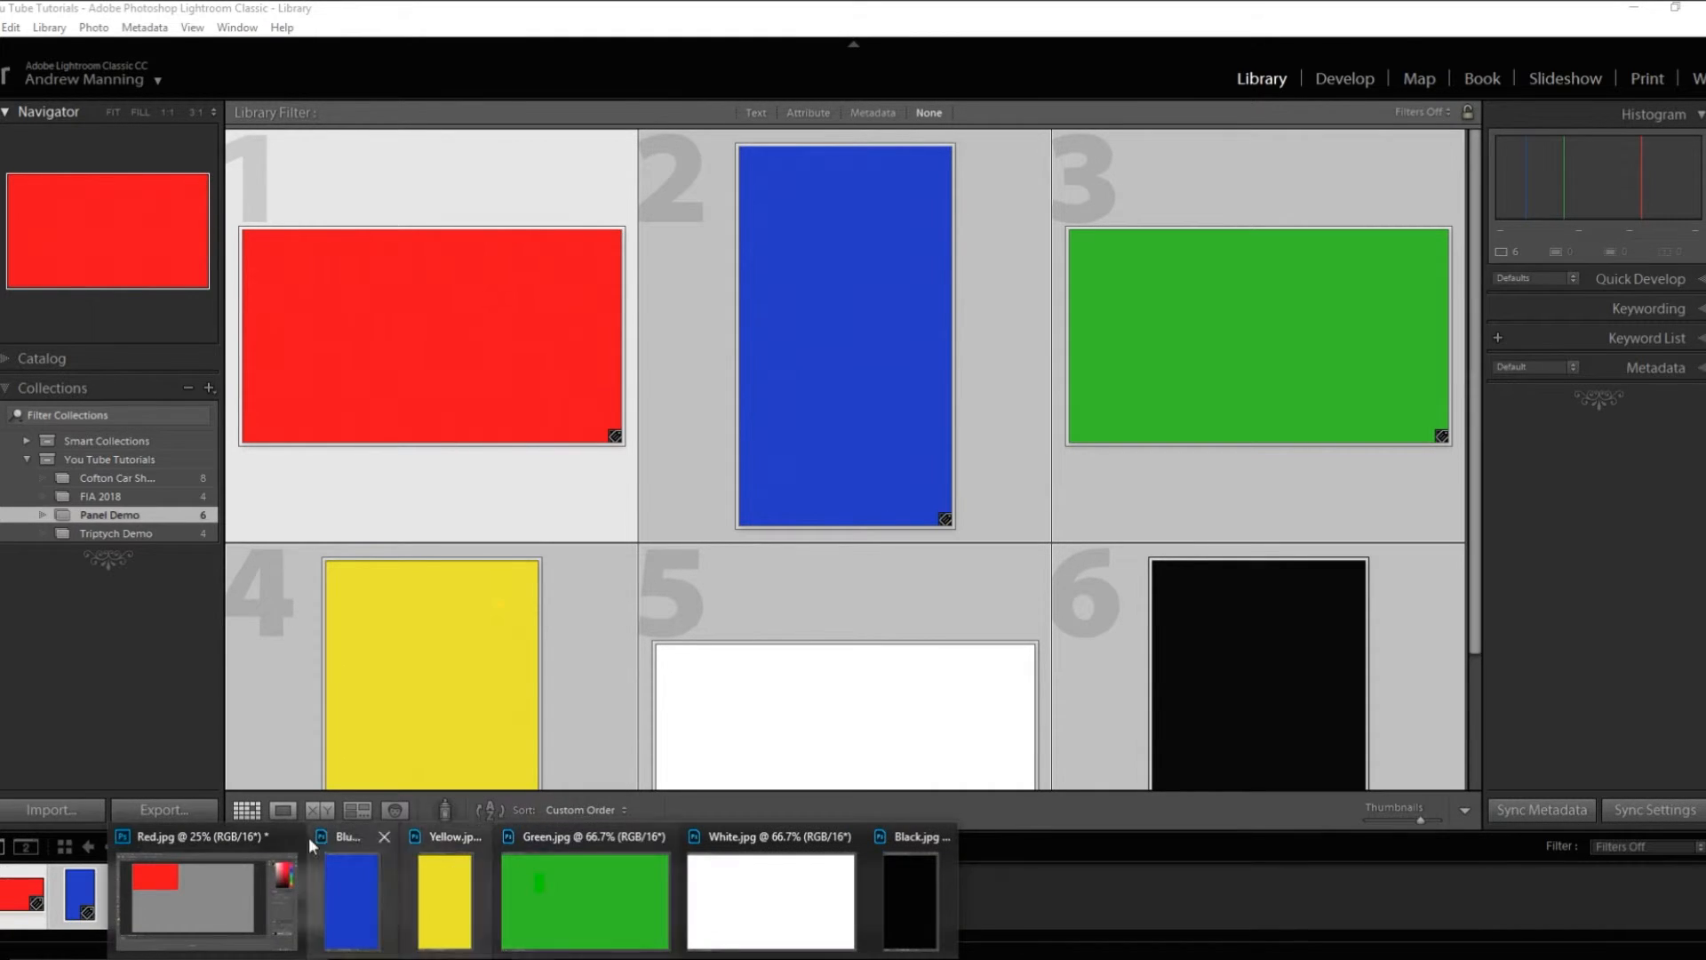
left_click(231, 903)
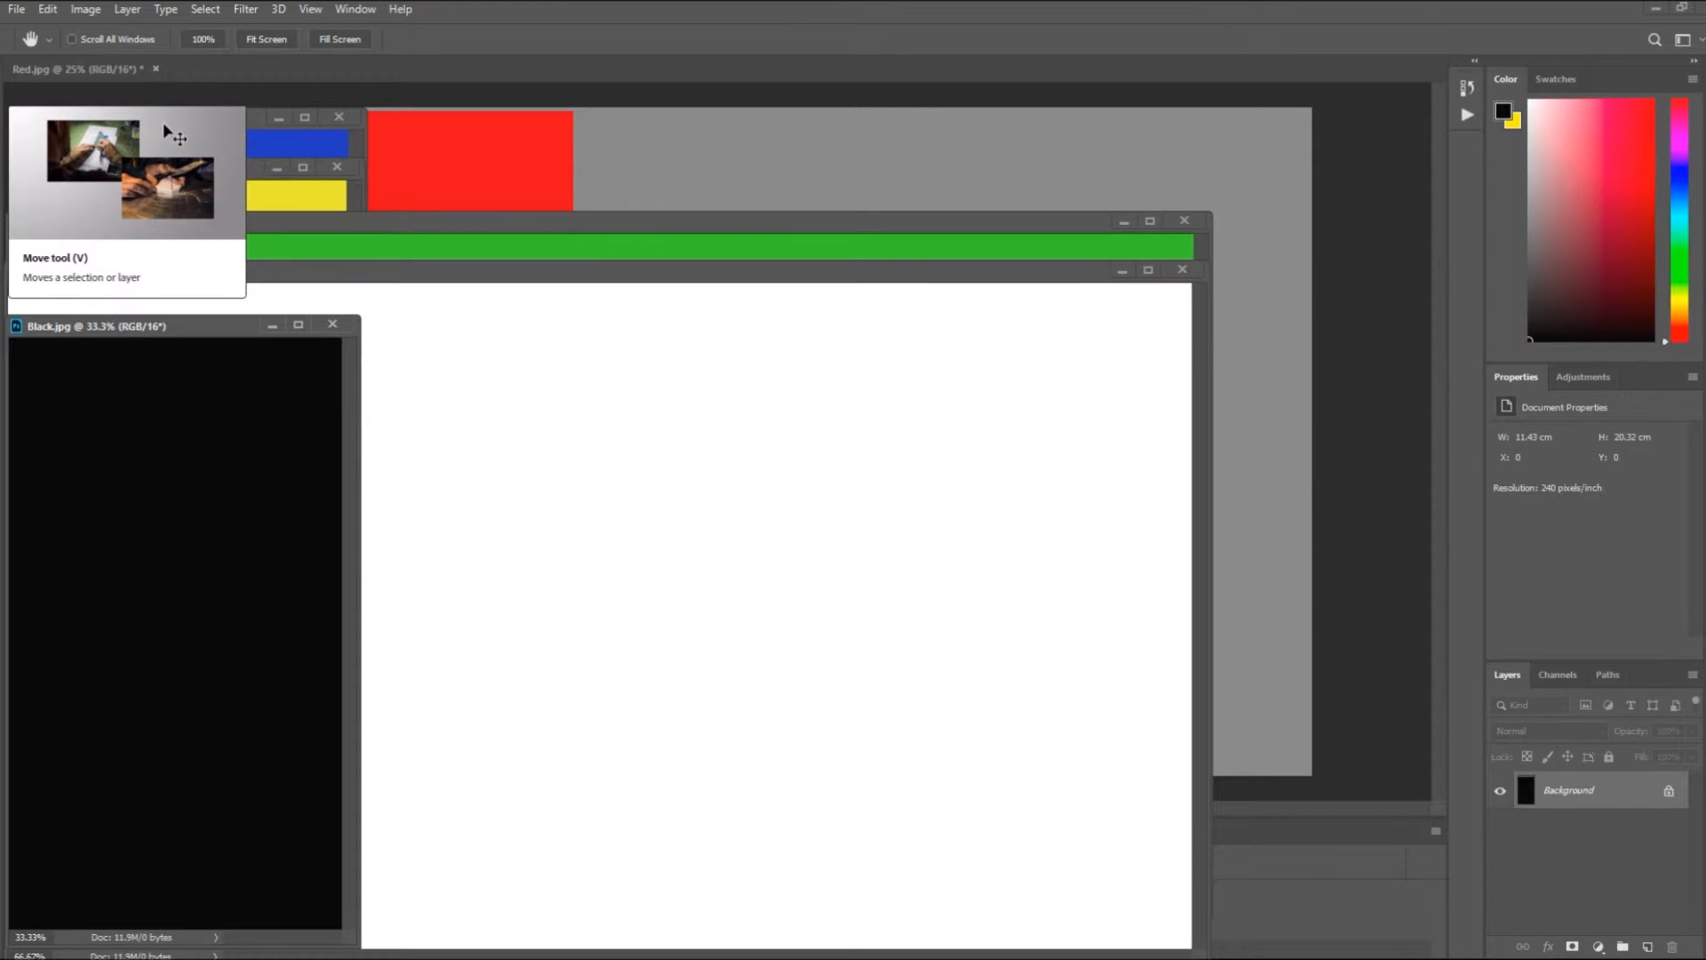
- Copy the blue image onto the Red.jpg canvas beside the red photo with the Move tool, then redock Blue.jpg and return to Red.jpg
key("v")
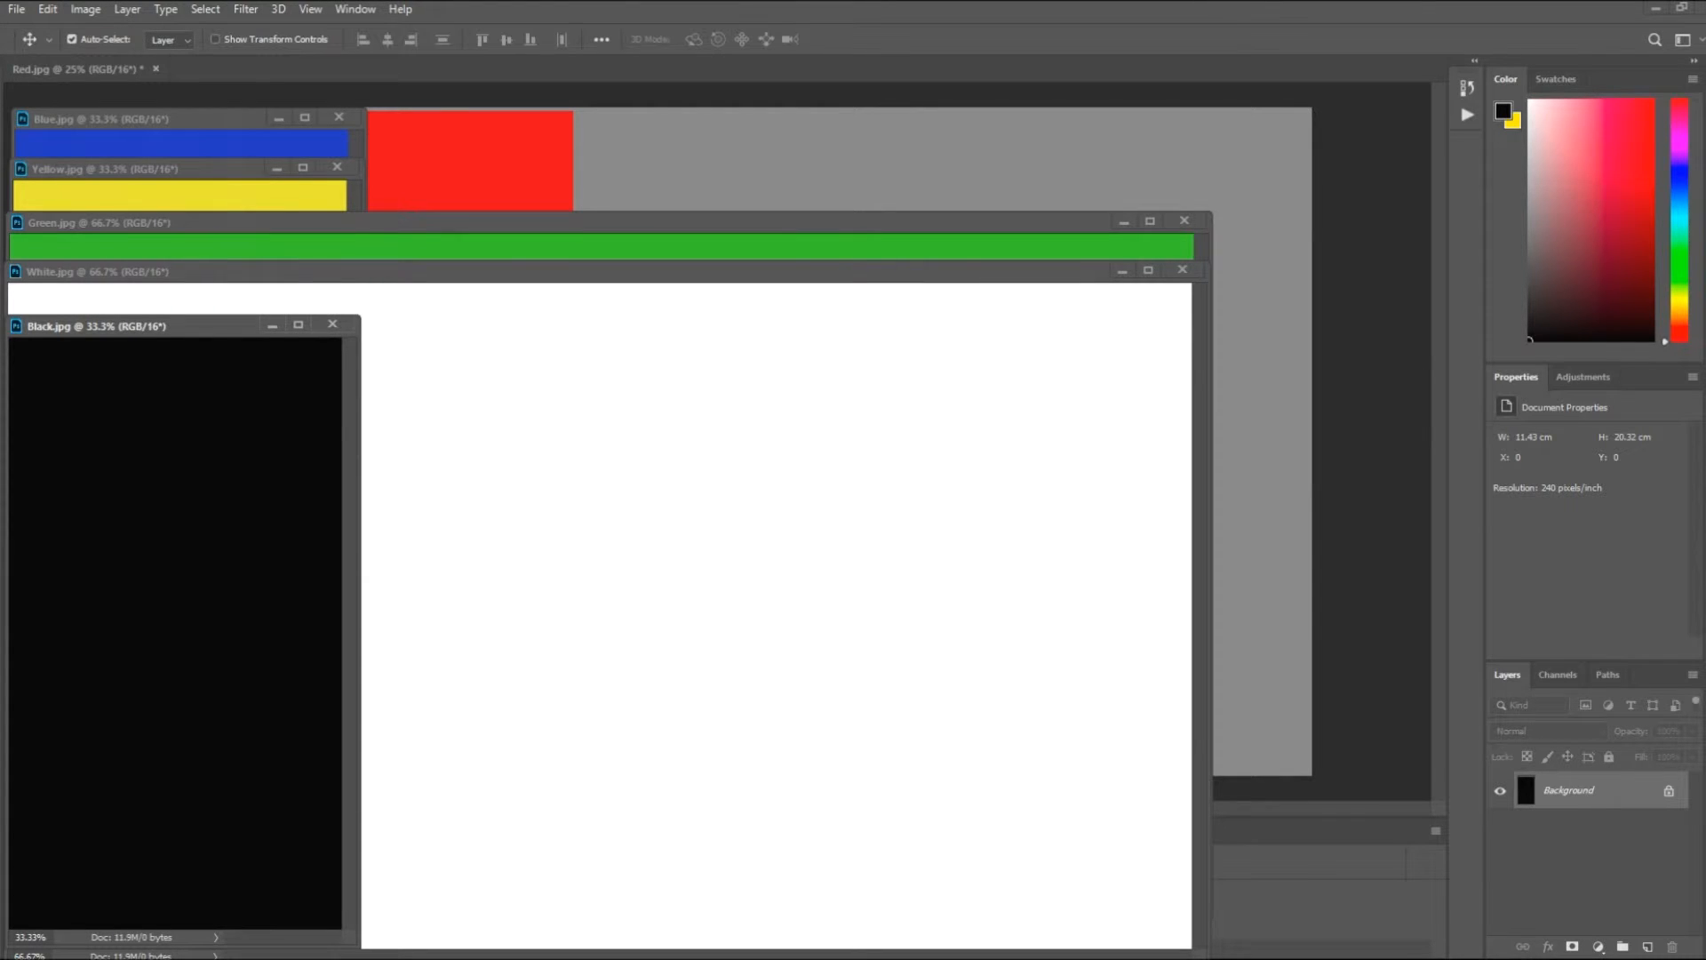
left_click(73, 140)
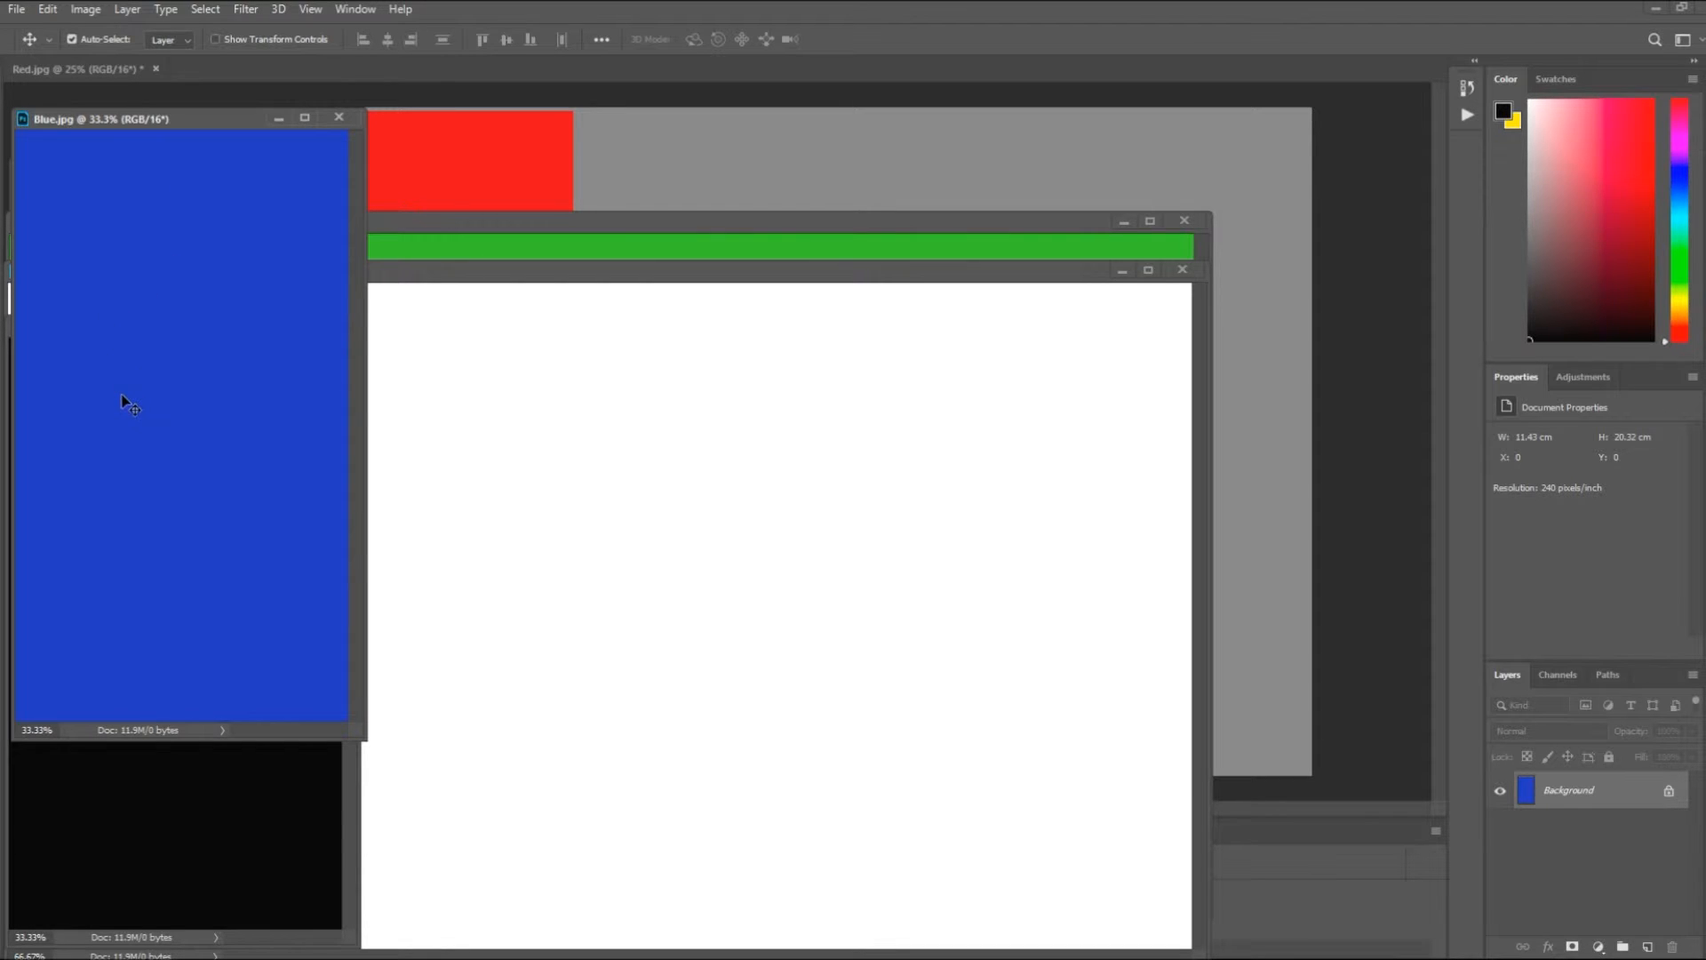
left_click_drag(127, 402, 679, 165)
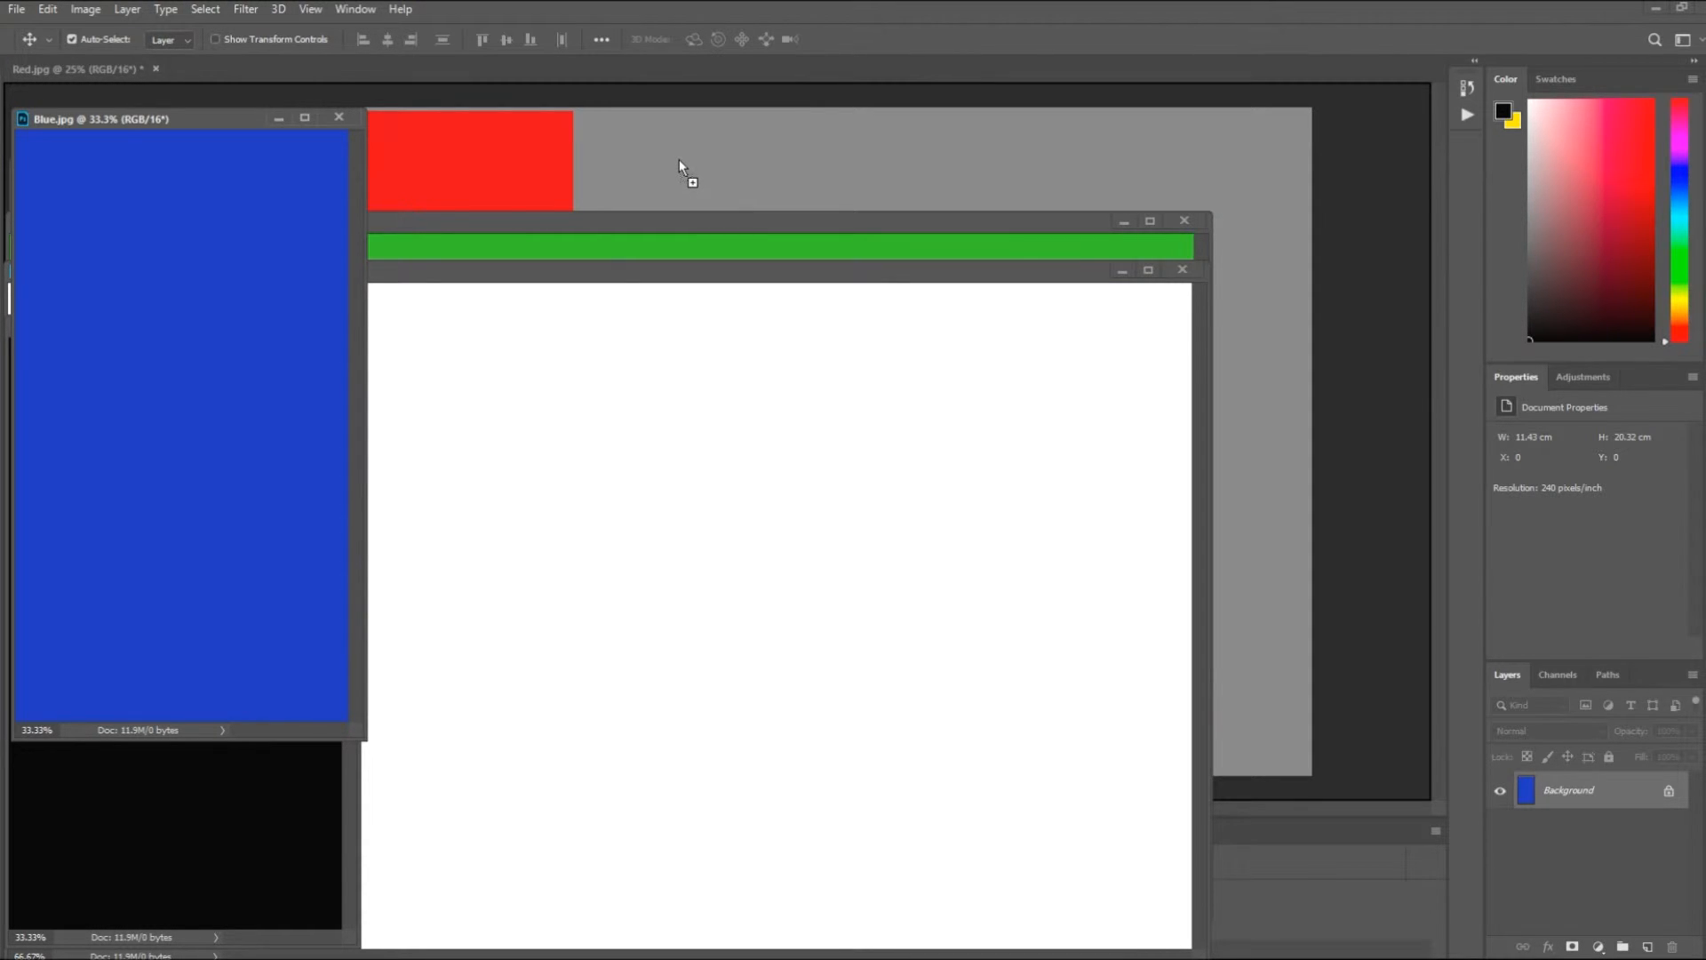
left_click_drag(679, 161, 679, 161)
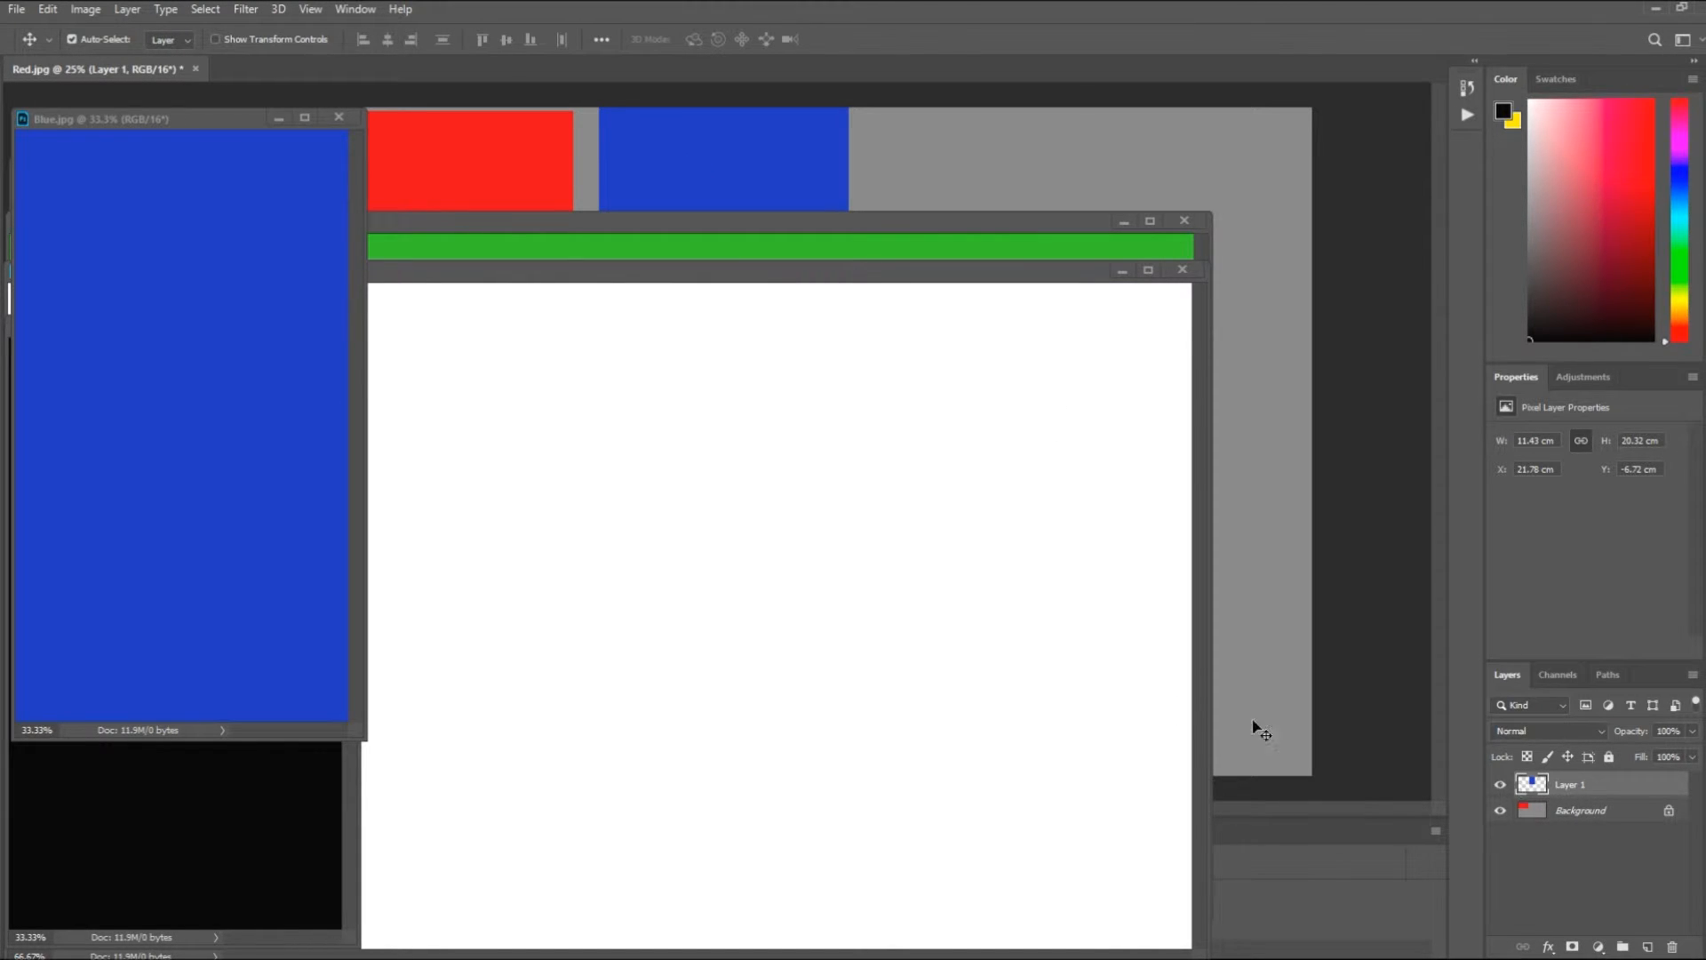
left_click_drag(199, 117, 269, 65)
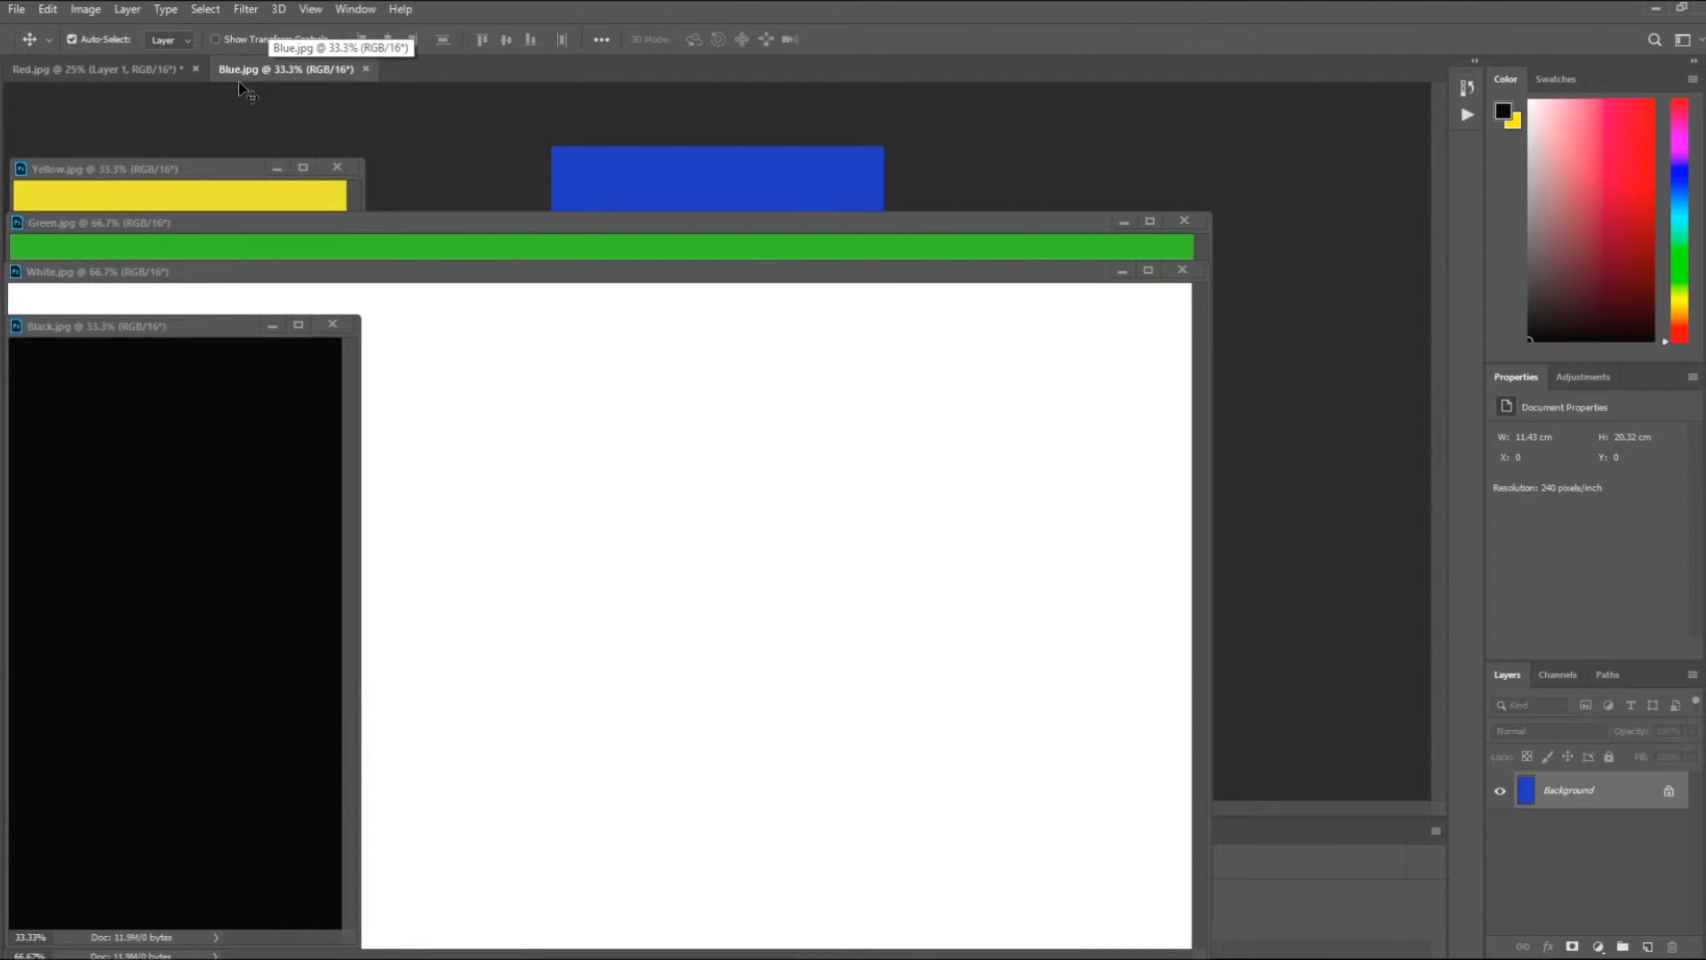
left_click(39, 72)
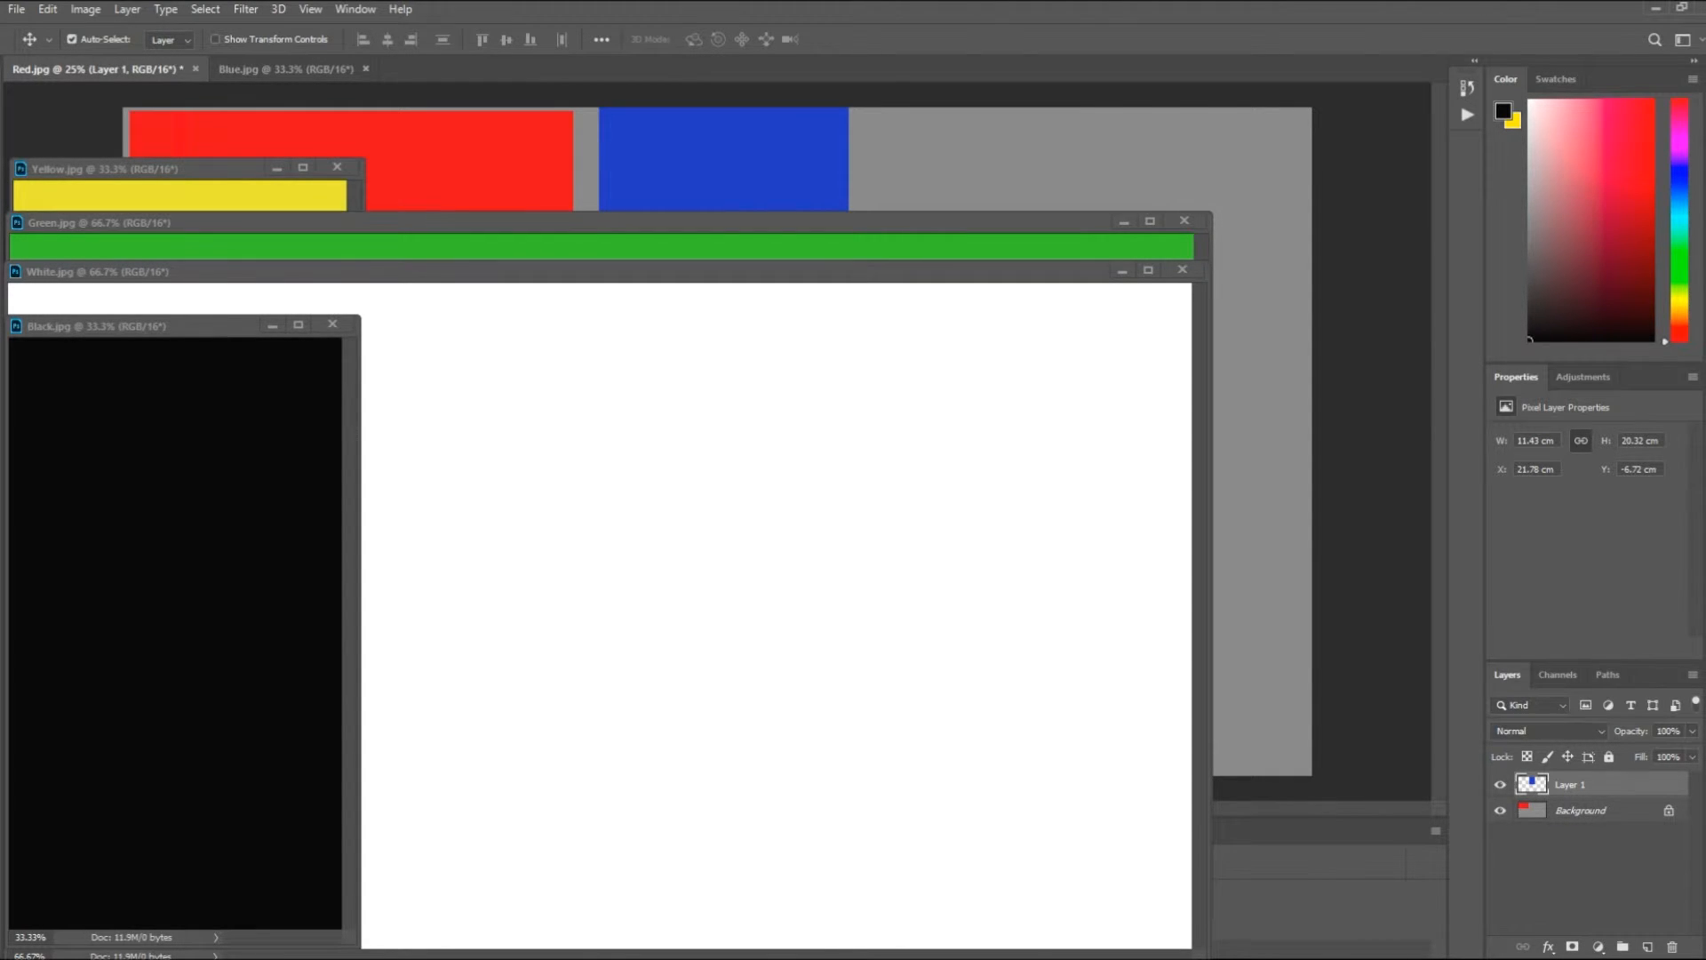
left_click(627, 958)
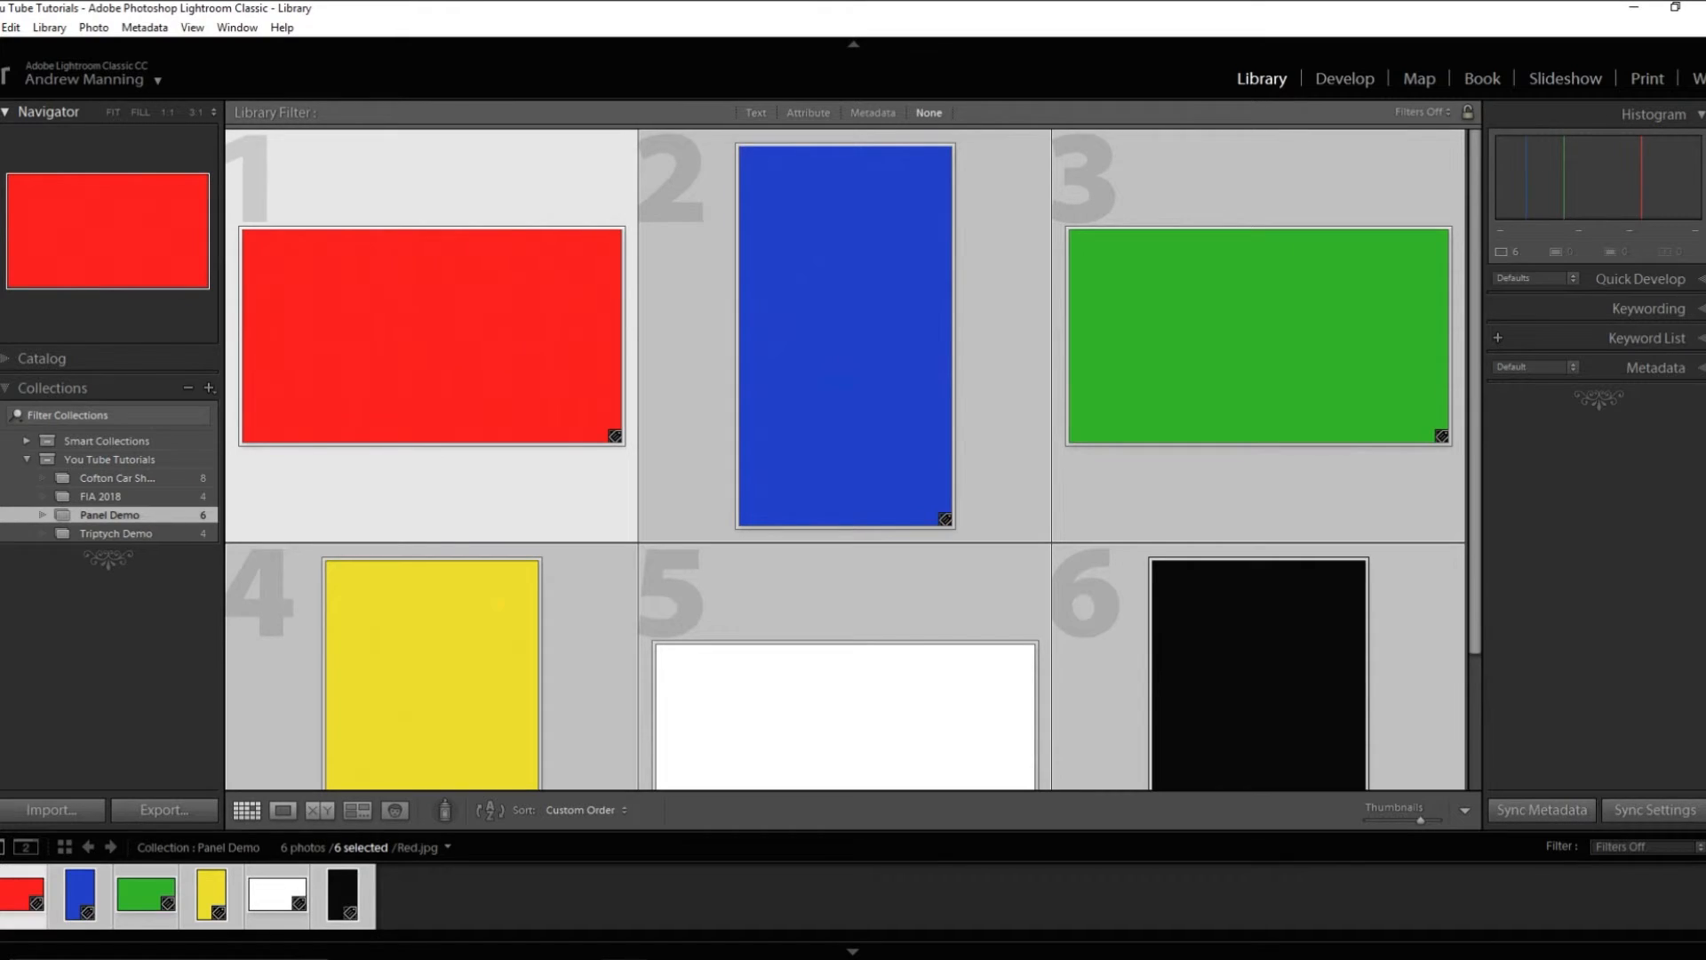
mouse_move(343, 872)
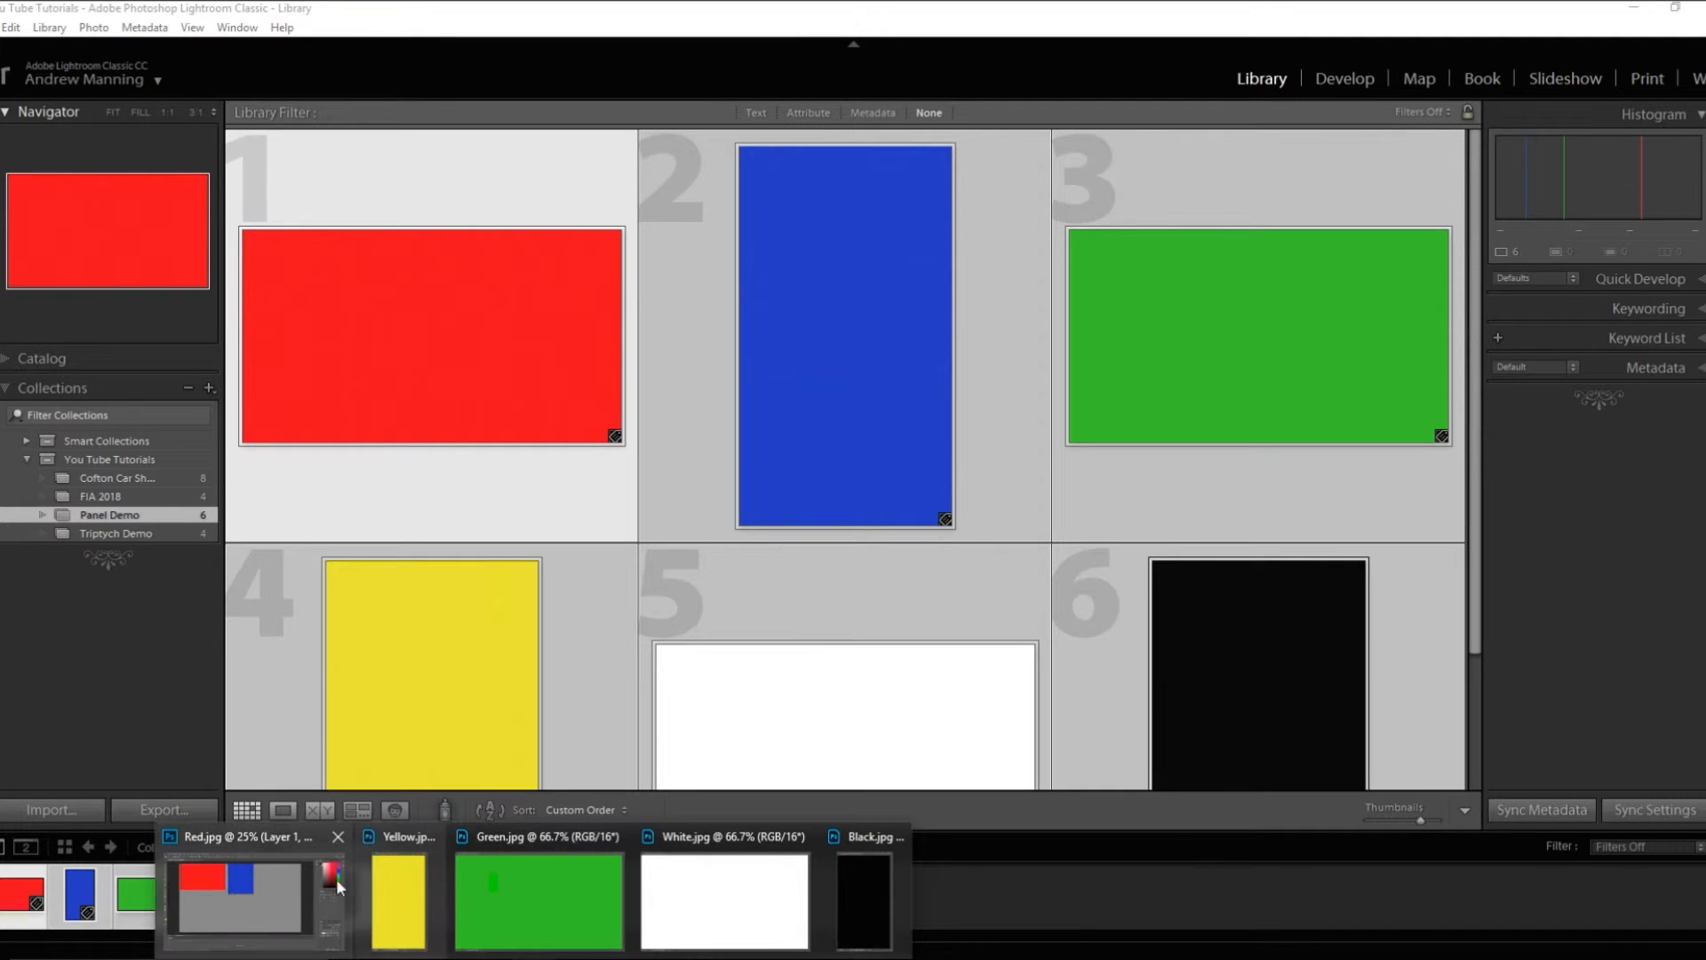
left_click(274, 904)
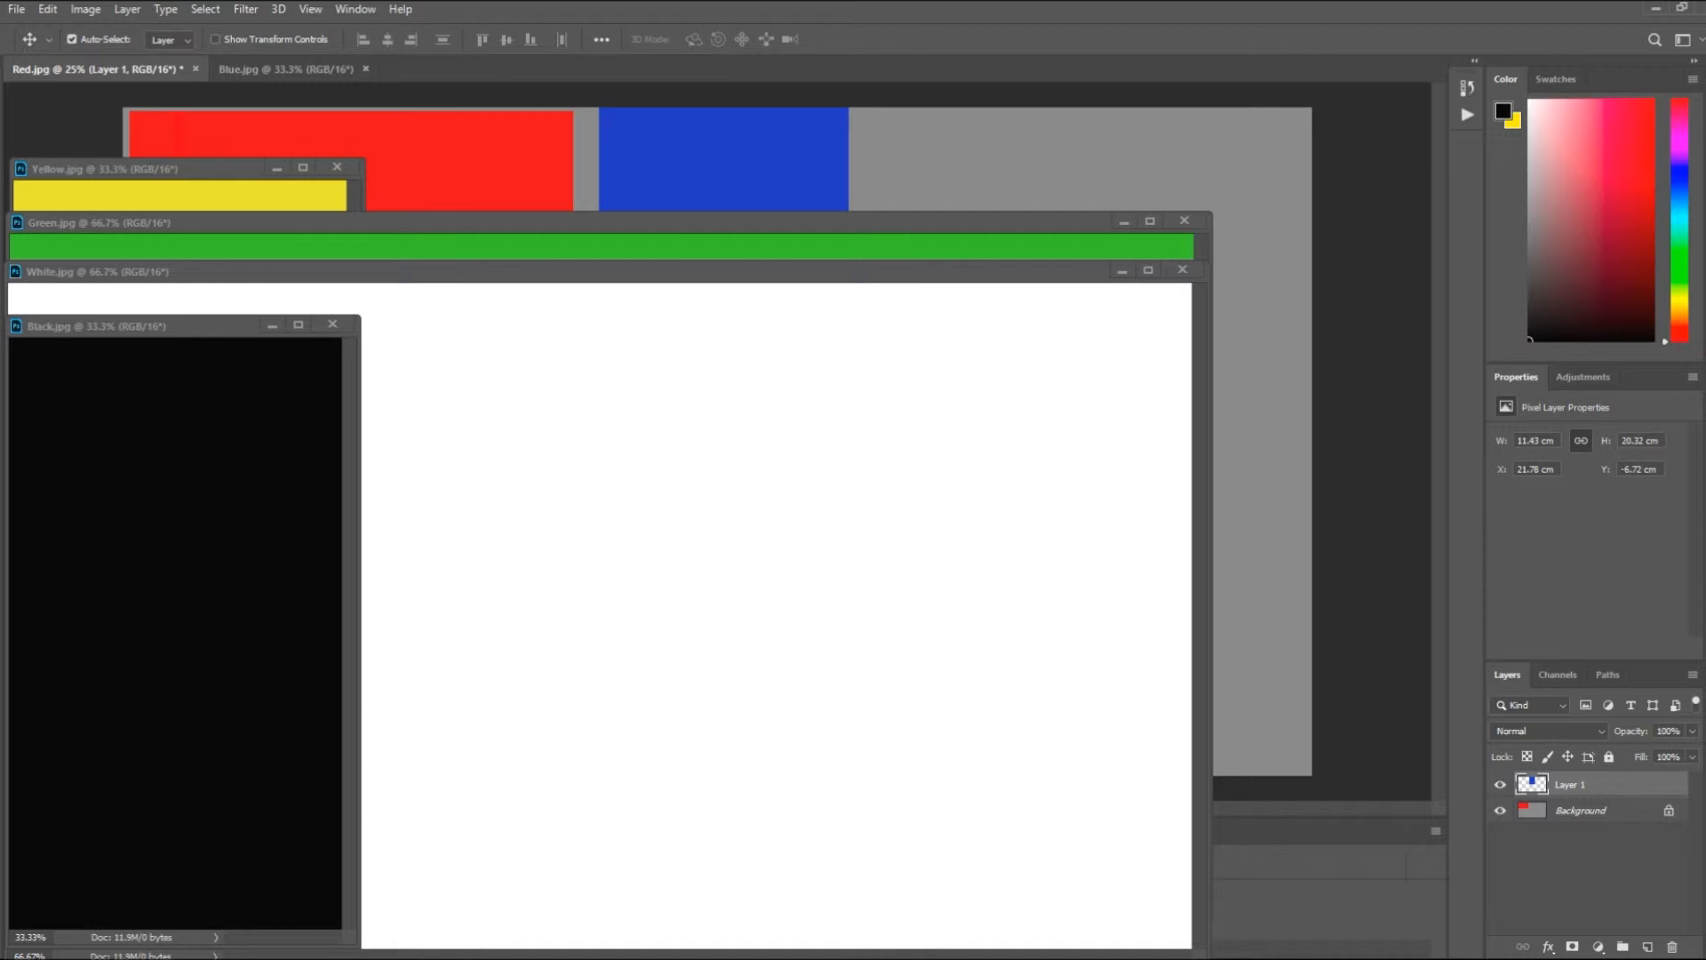
- Copy the green image onto the Red.jpg canvas near its upper edge, overlapping the blue one, then redock Green.jpg and return to Red.jpg
left_click(407, 245)
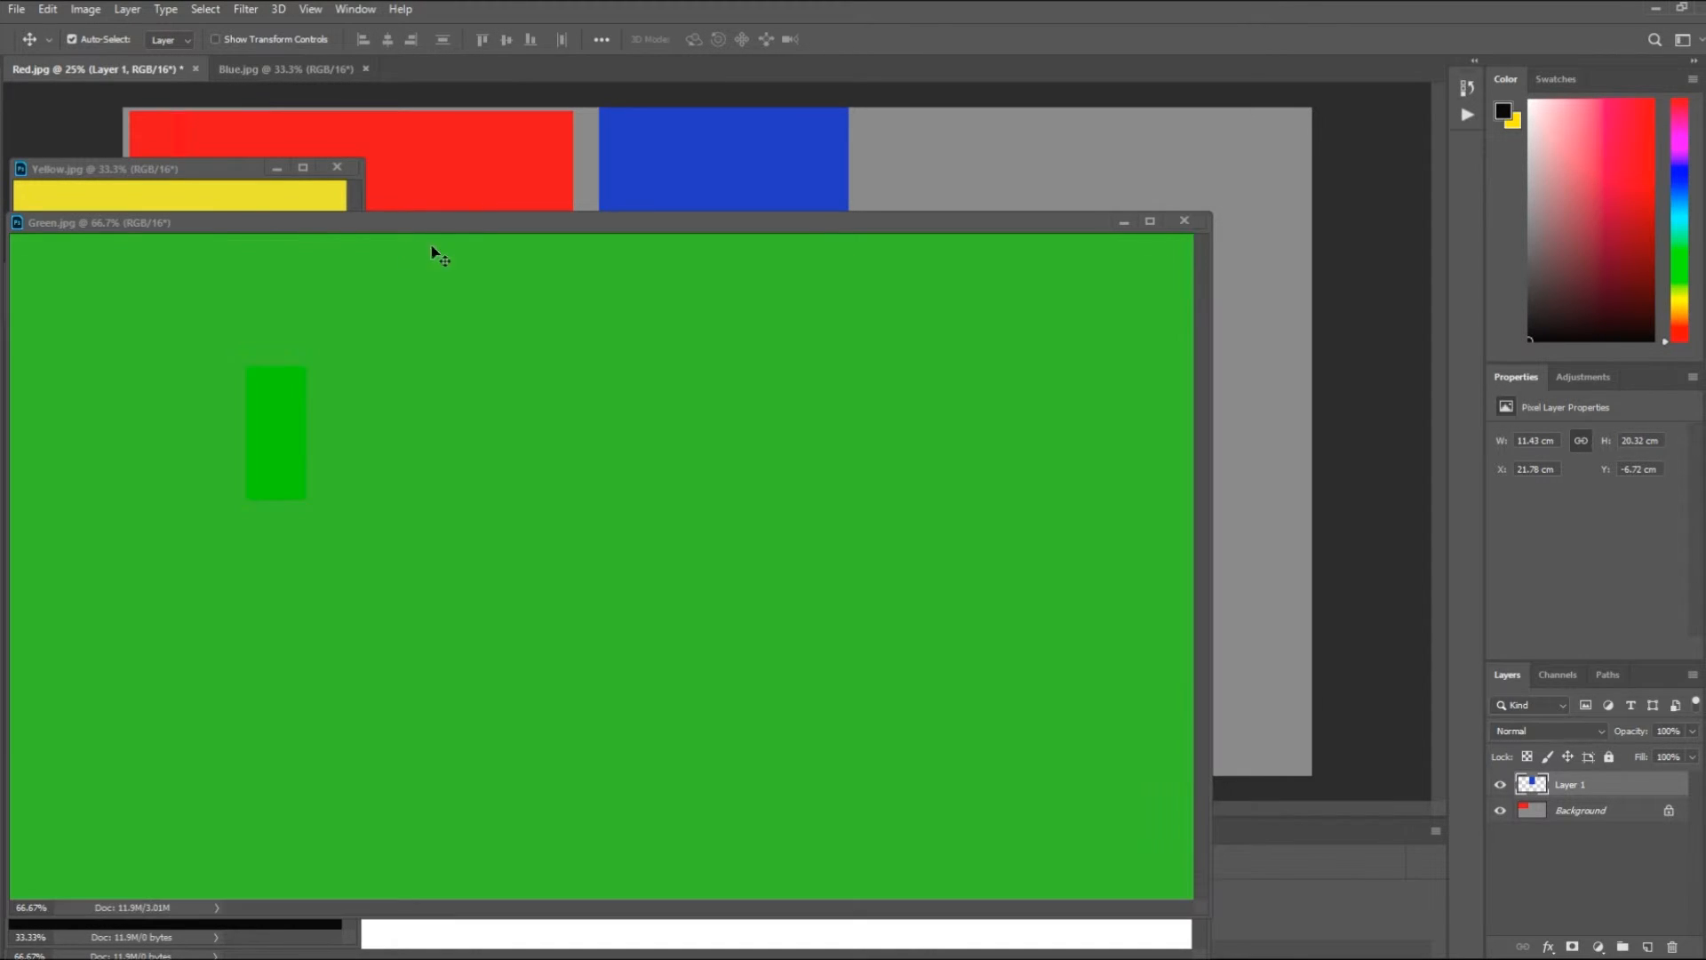
left_click_drag(1032, 335, 1079, 149)
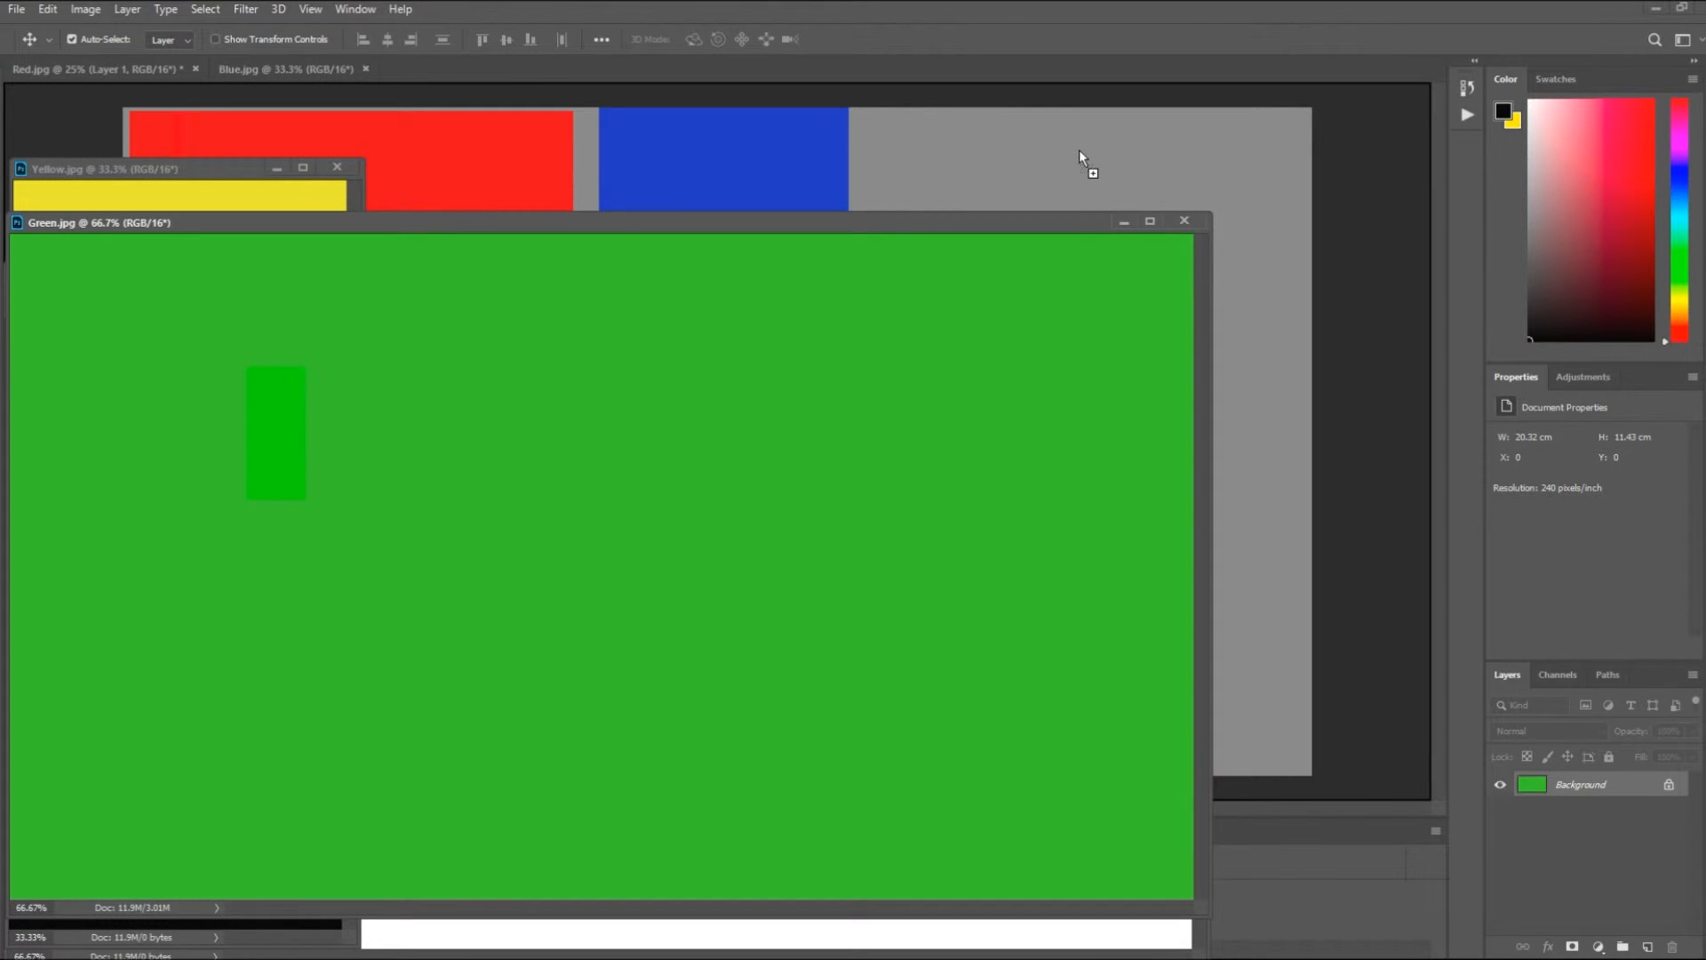
left_click_drag(1079, 149, 1079, 151)
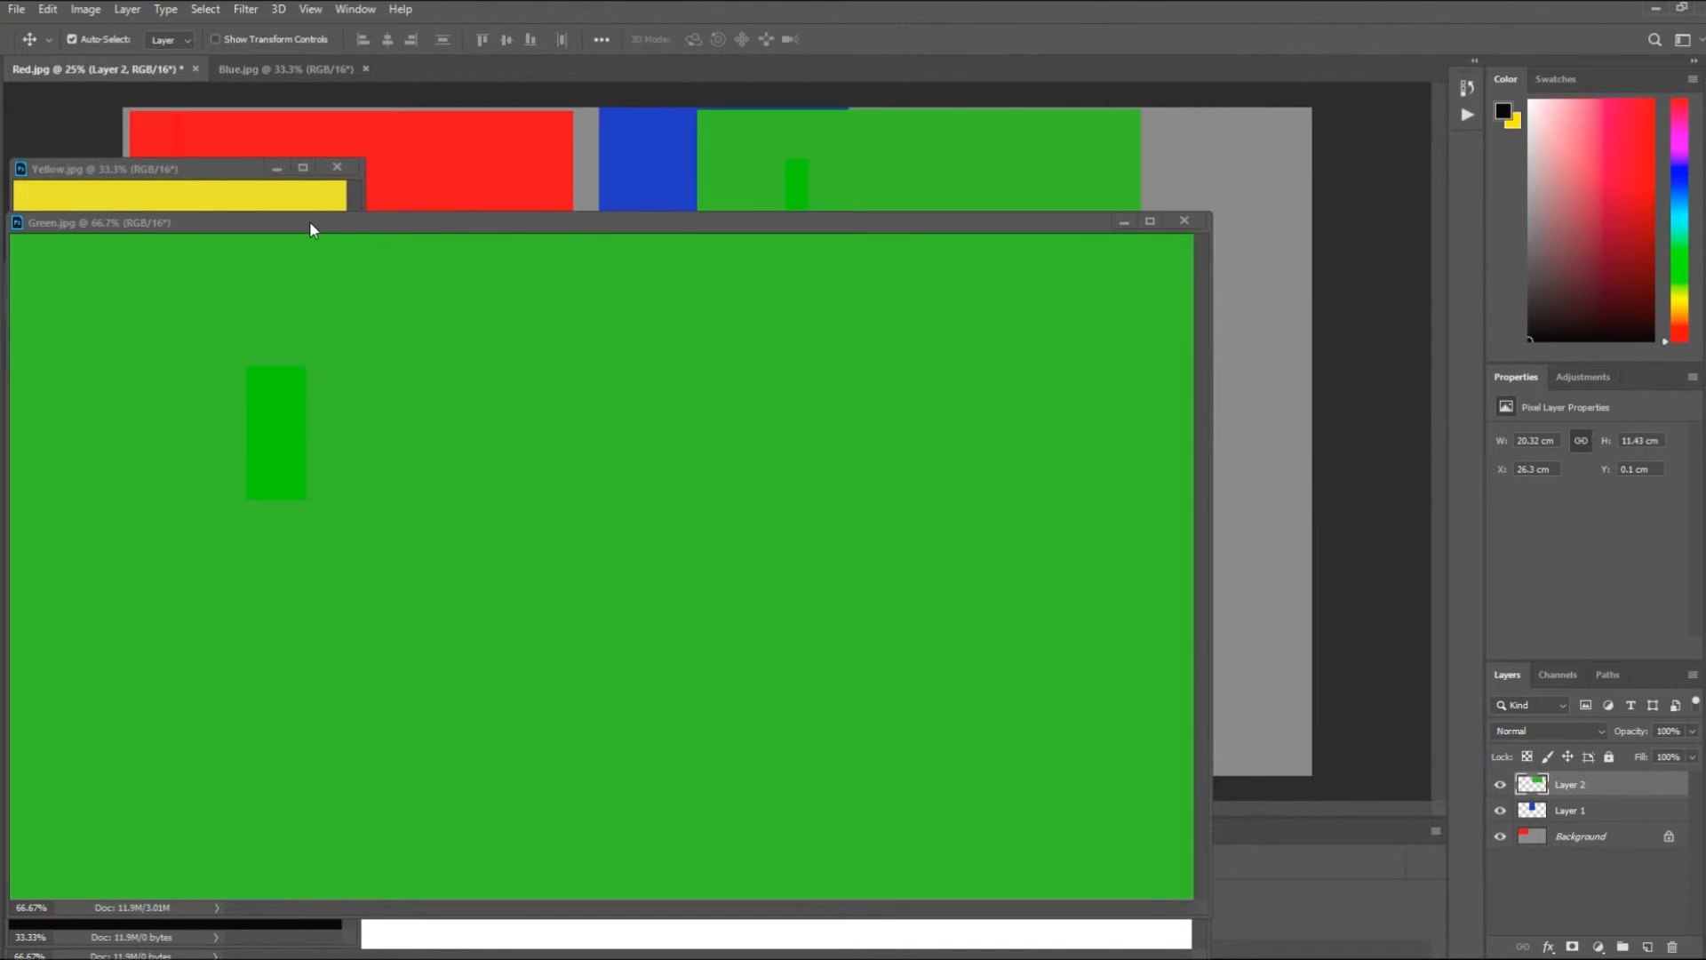
left_click_drag(310, 223, 615, 77)
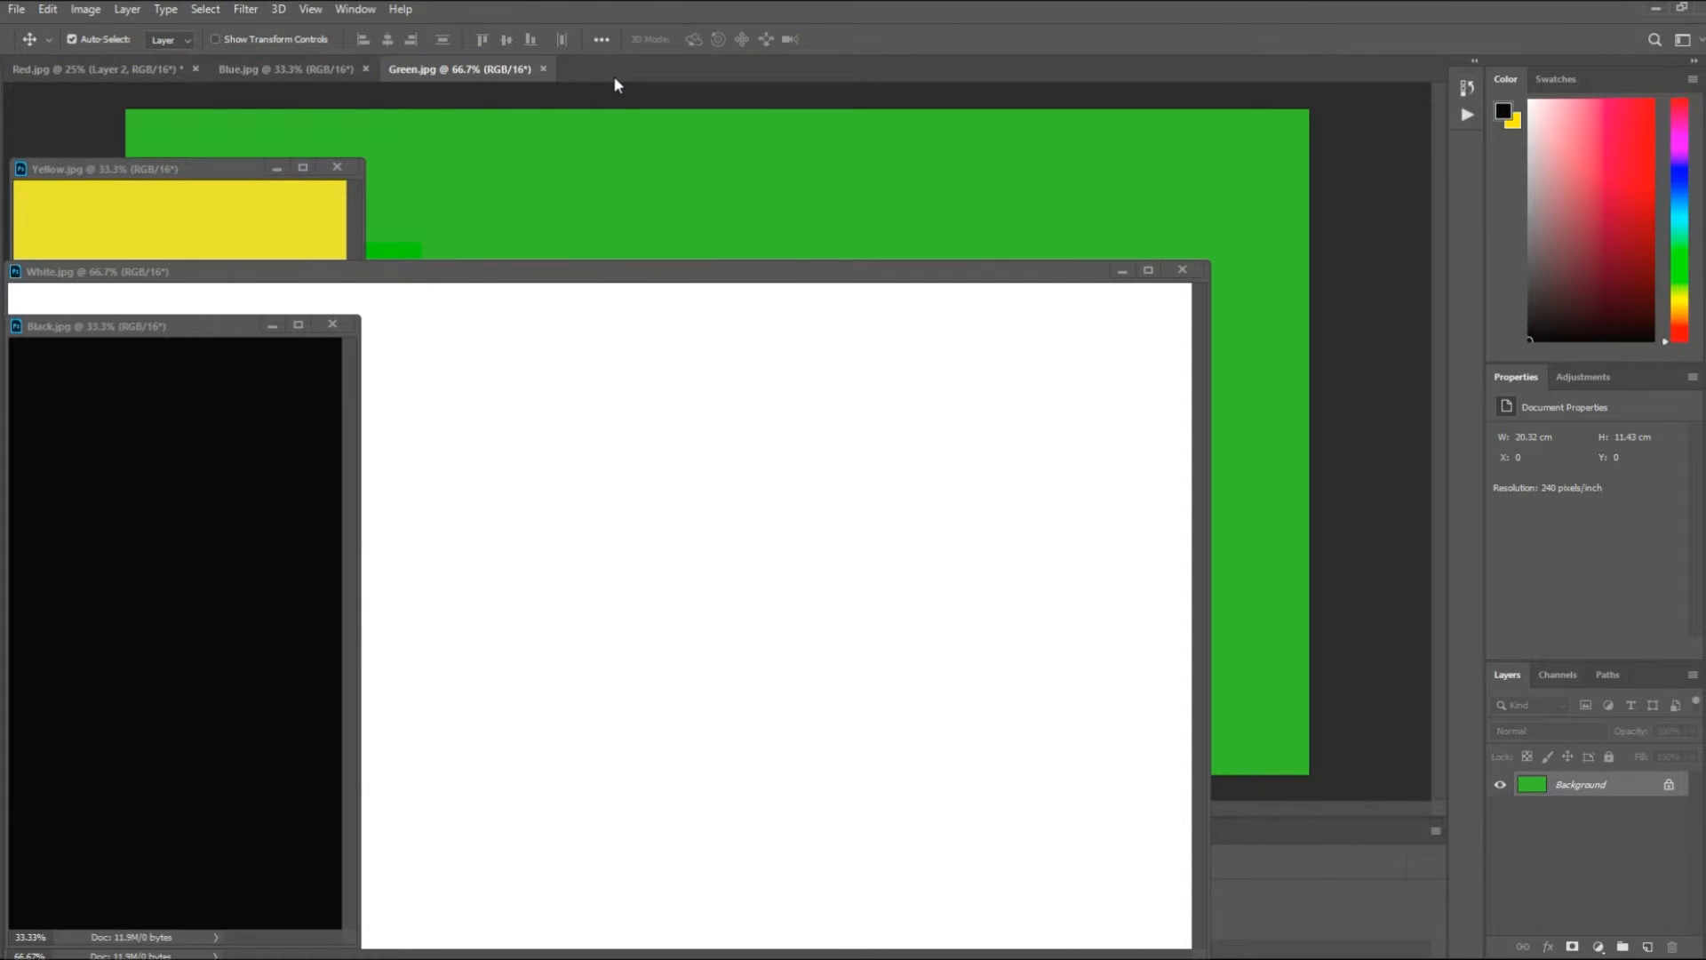
left_click(74, 77)
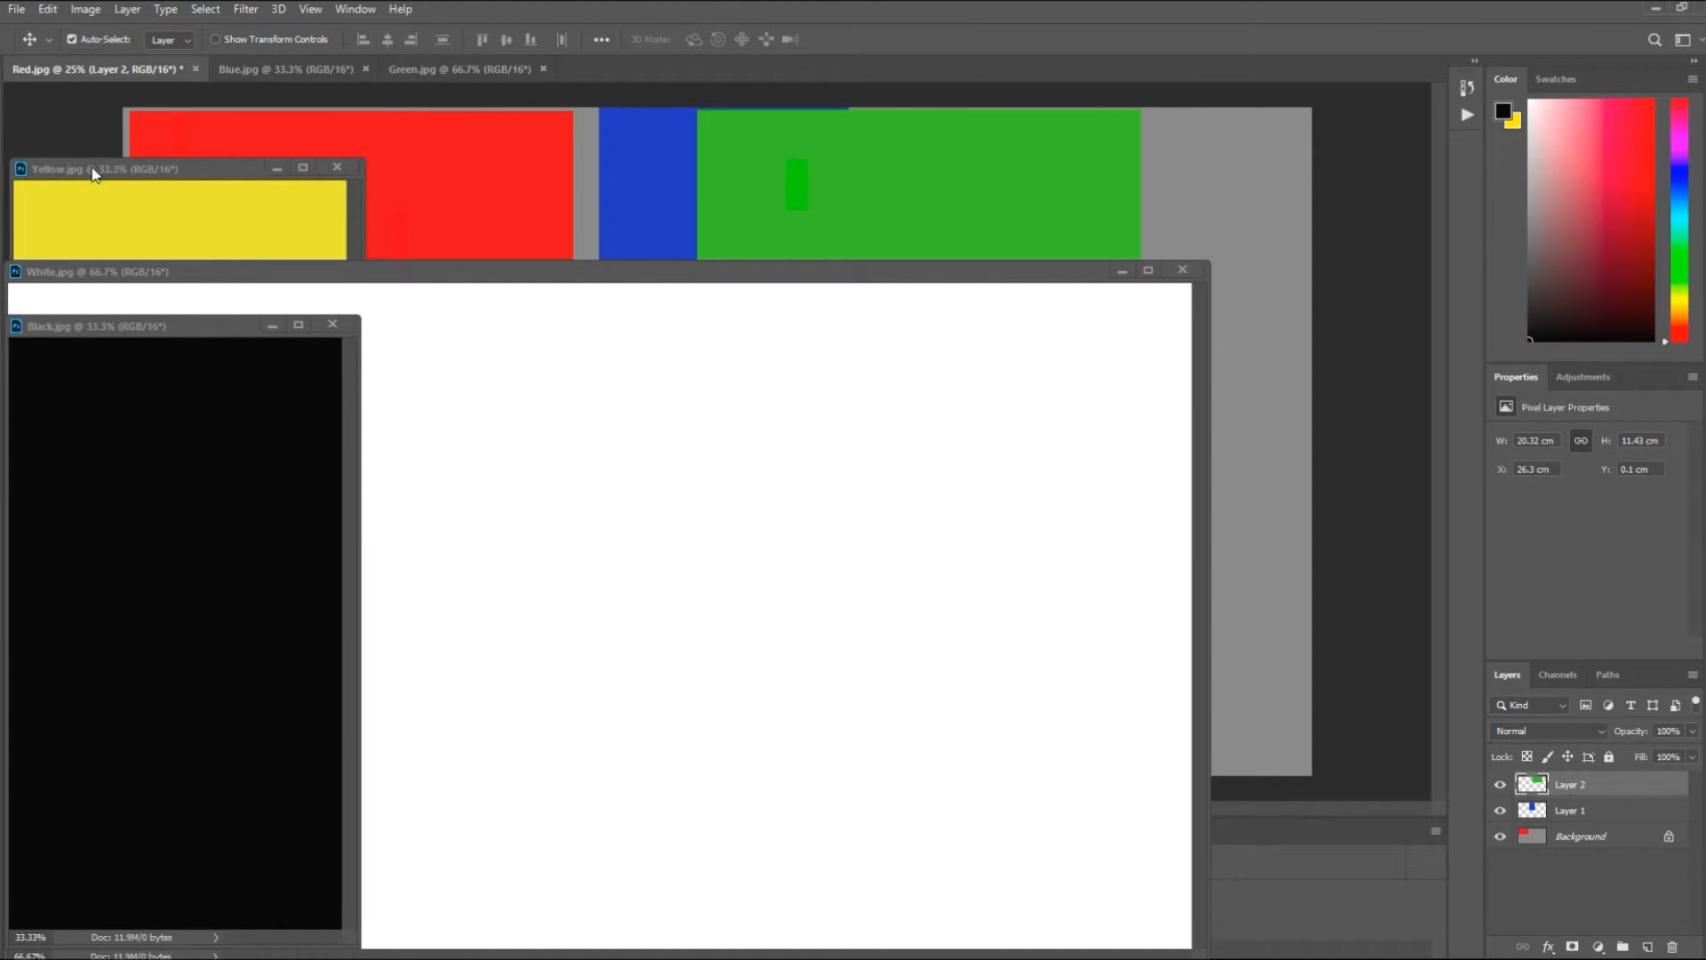
- Copy the yellow image onto the right edge of the Red.jpg canvas, then redock Yellow.jpg and return to Red.jpg
left_click_drag(92, 174, 115, 142)
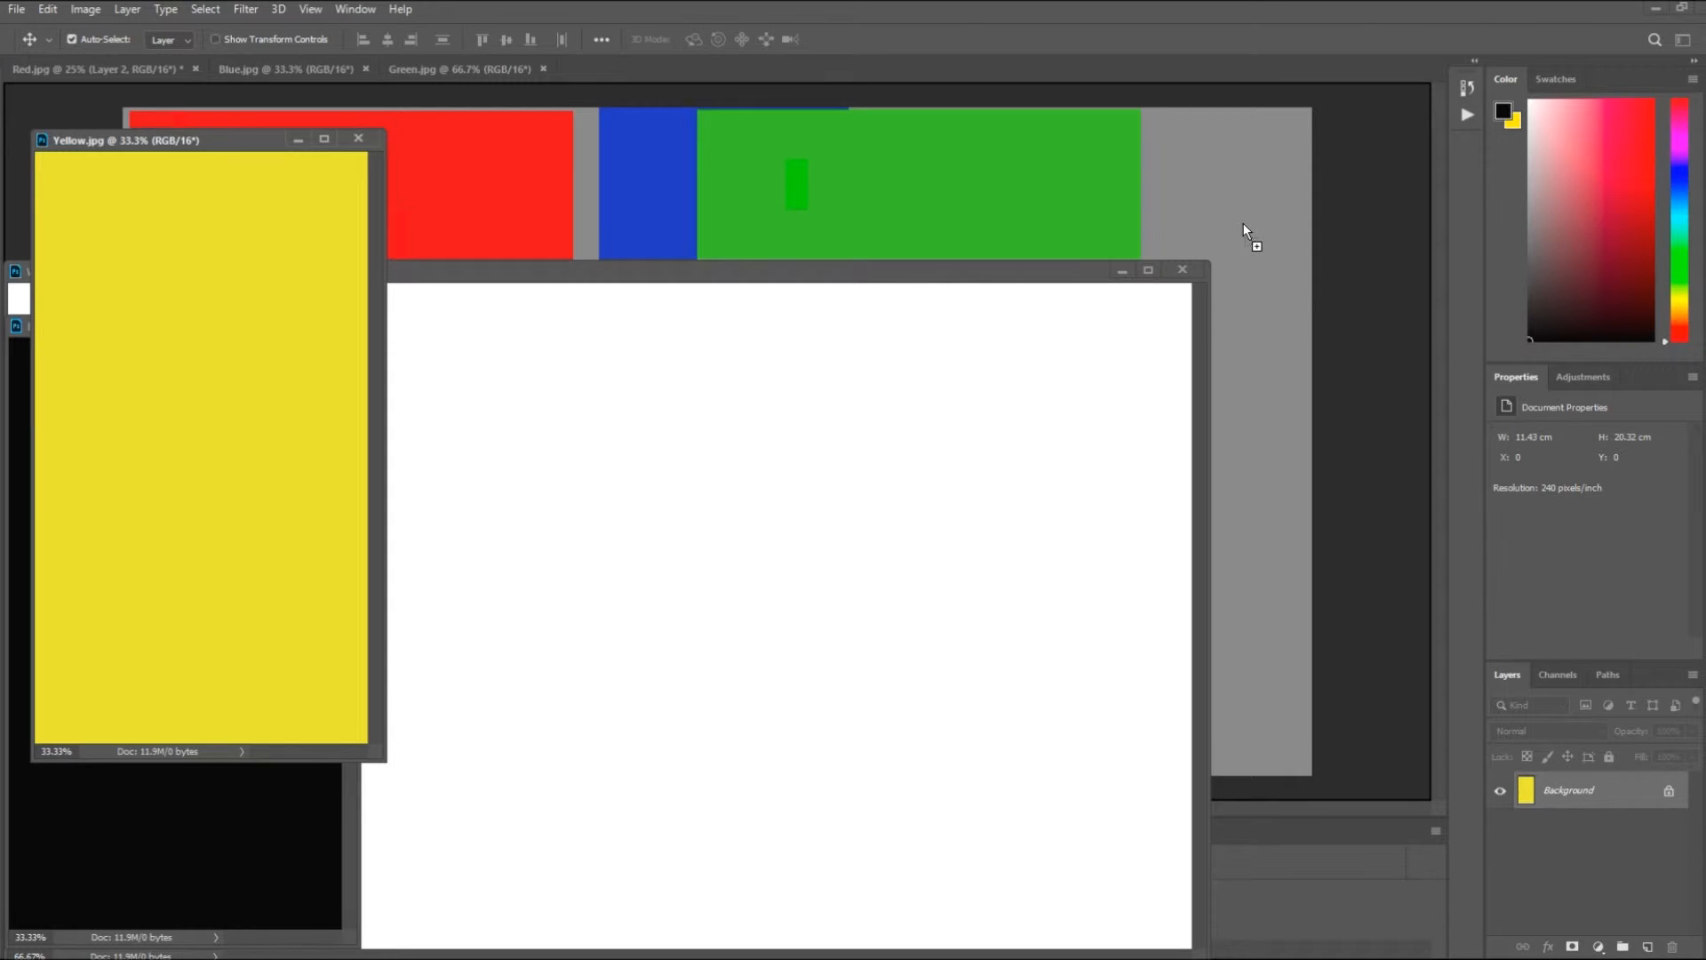
left_click_drag(1244, 224, 1244, 224)
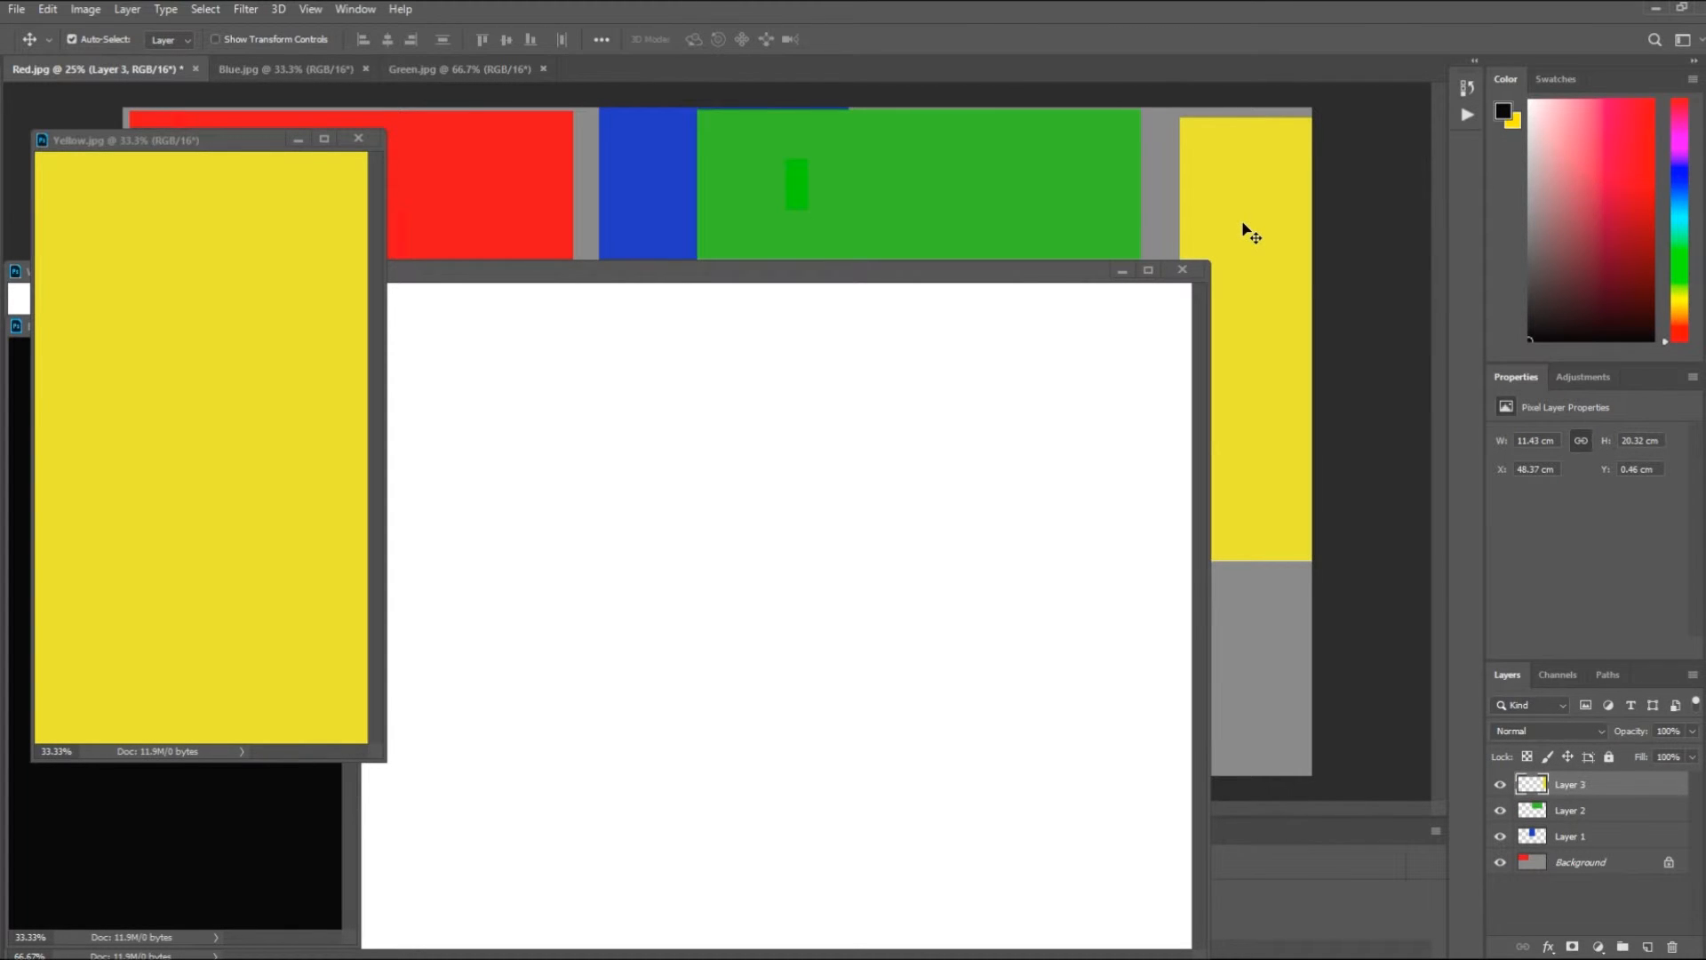
left_click_drag(137, 149, 684, 73)
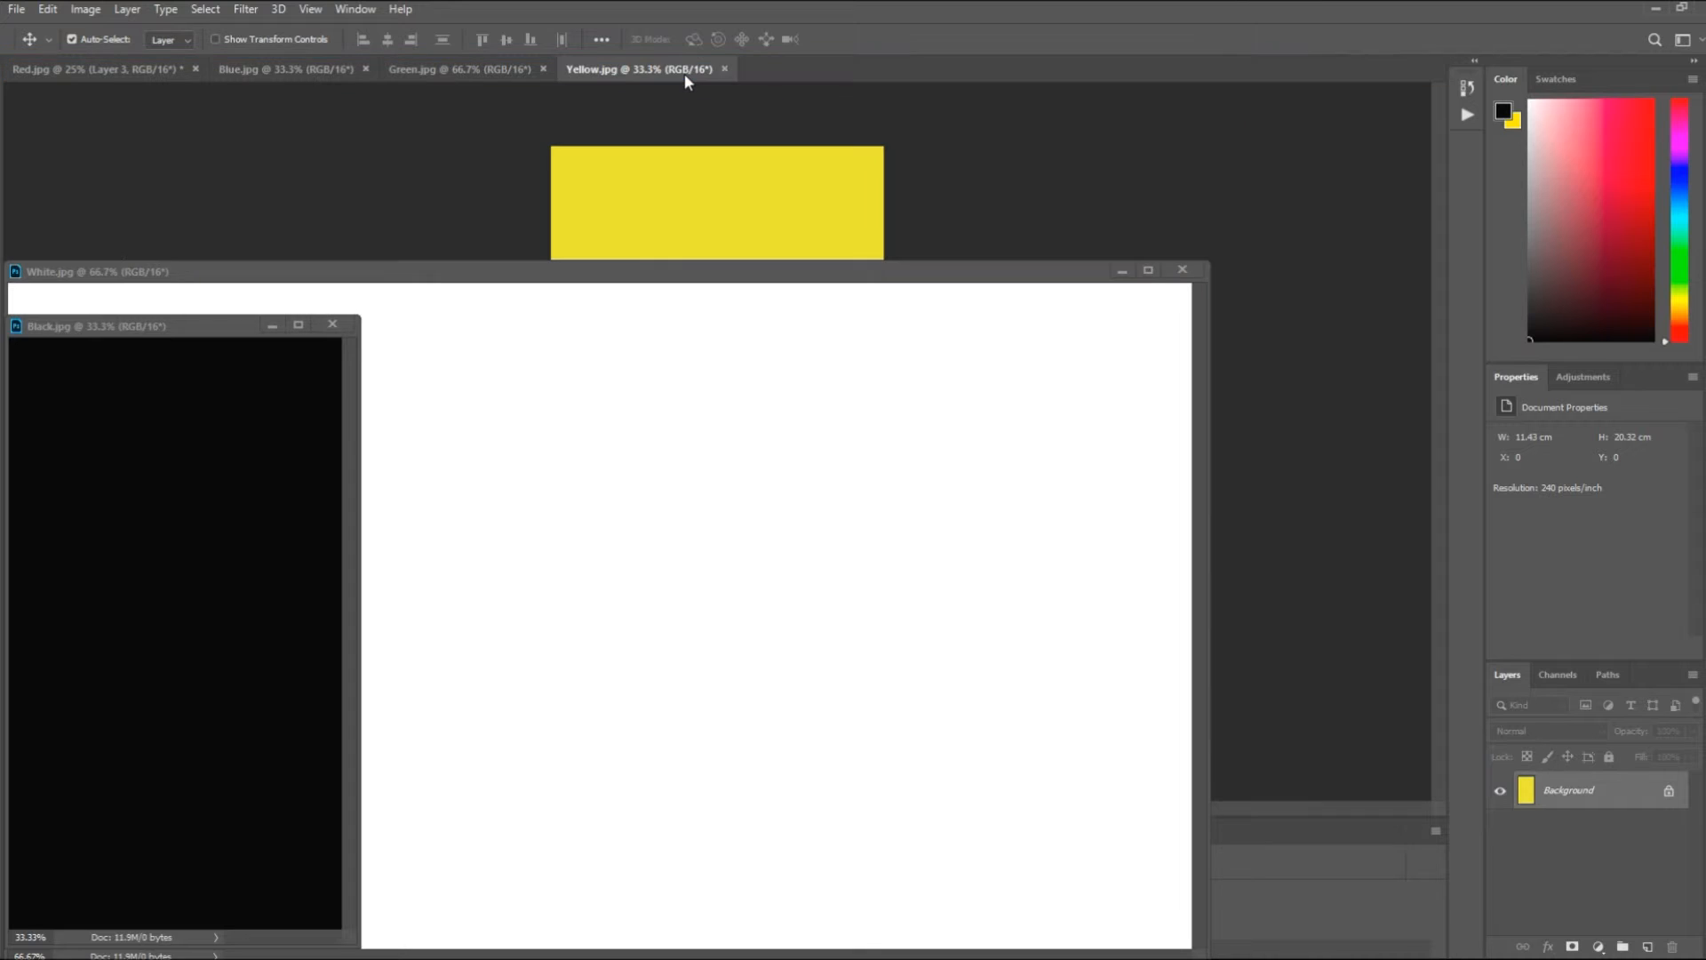
left_click(64, 71)
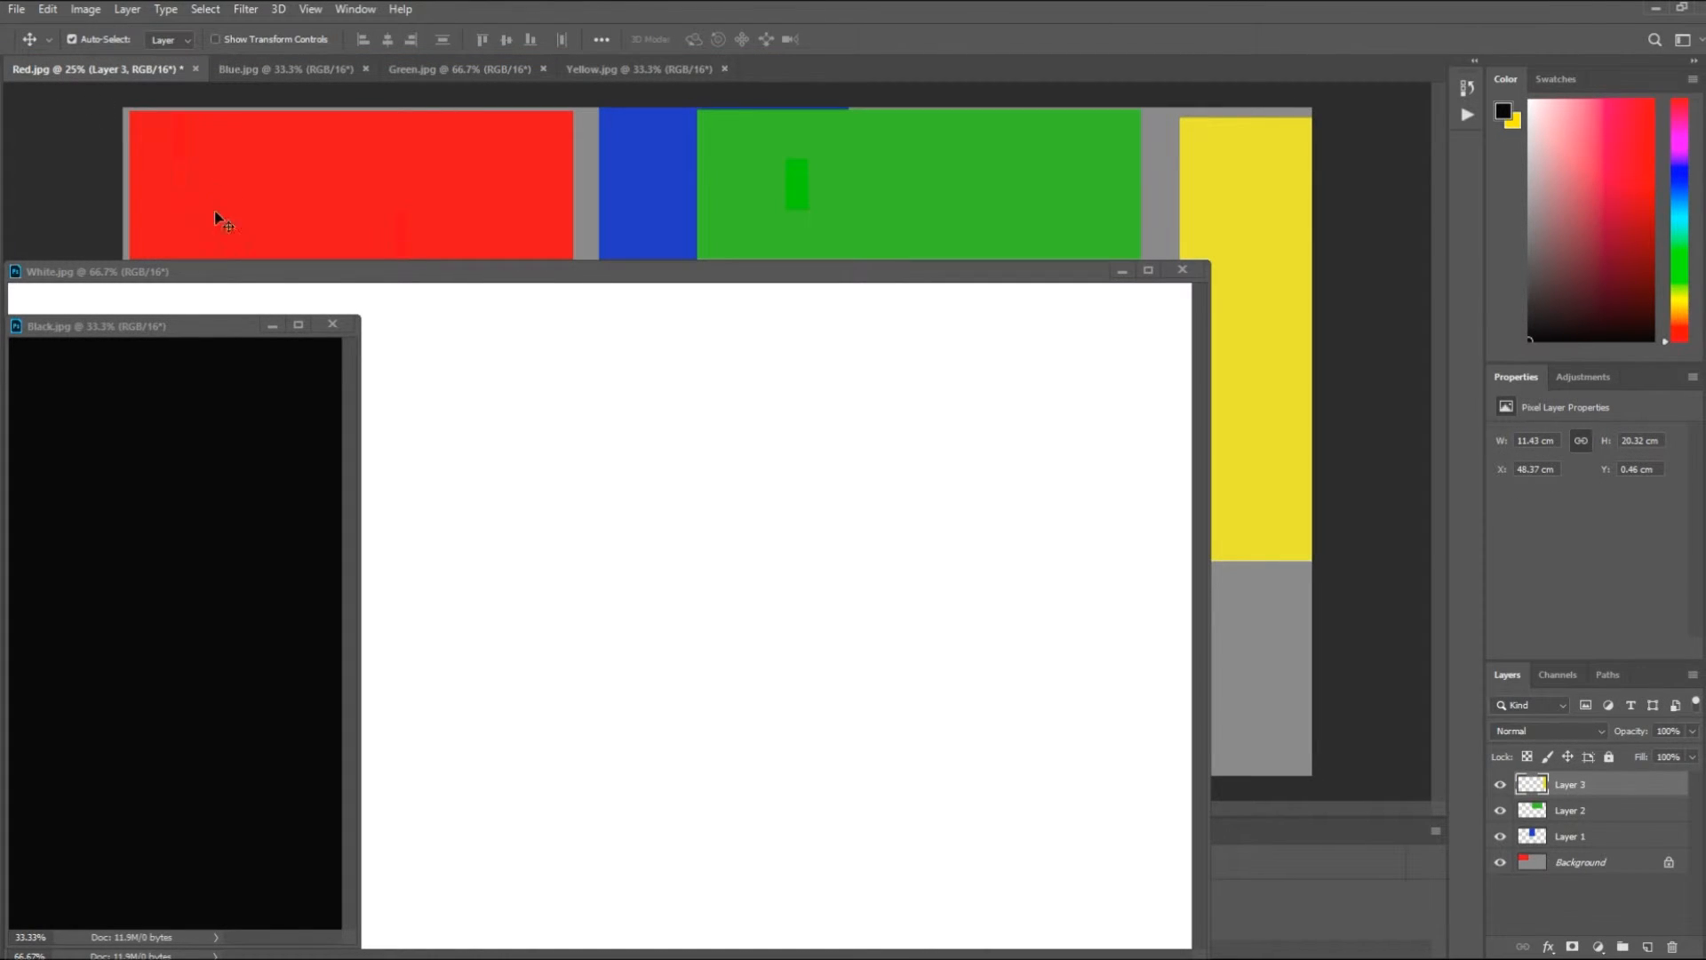
- Copy the white image into the lower-right corner of the Red.jpg canvas and redock White.jpg
left_click(636, 476)
left_click_drag(638, 477, 1268, 687)
left_click_drag(324, 275, 749, 72)
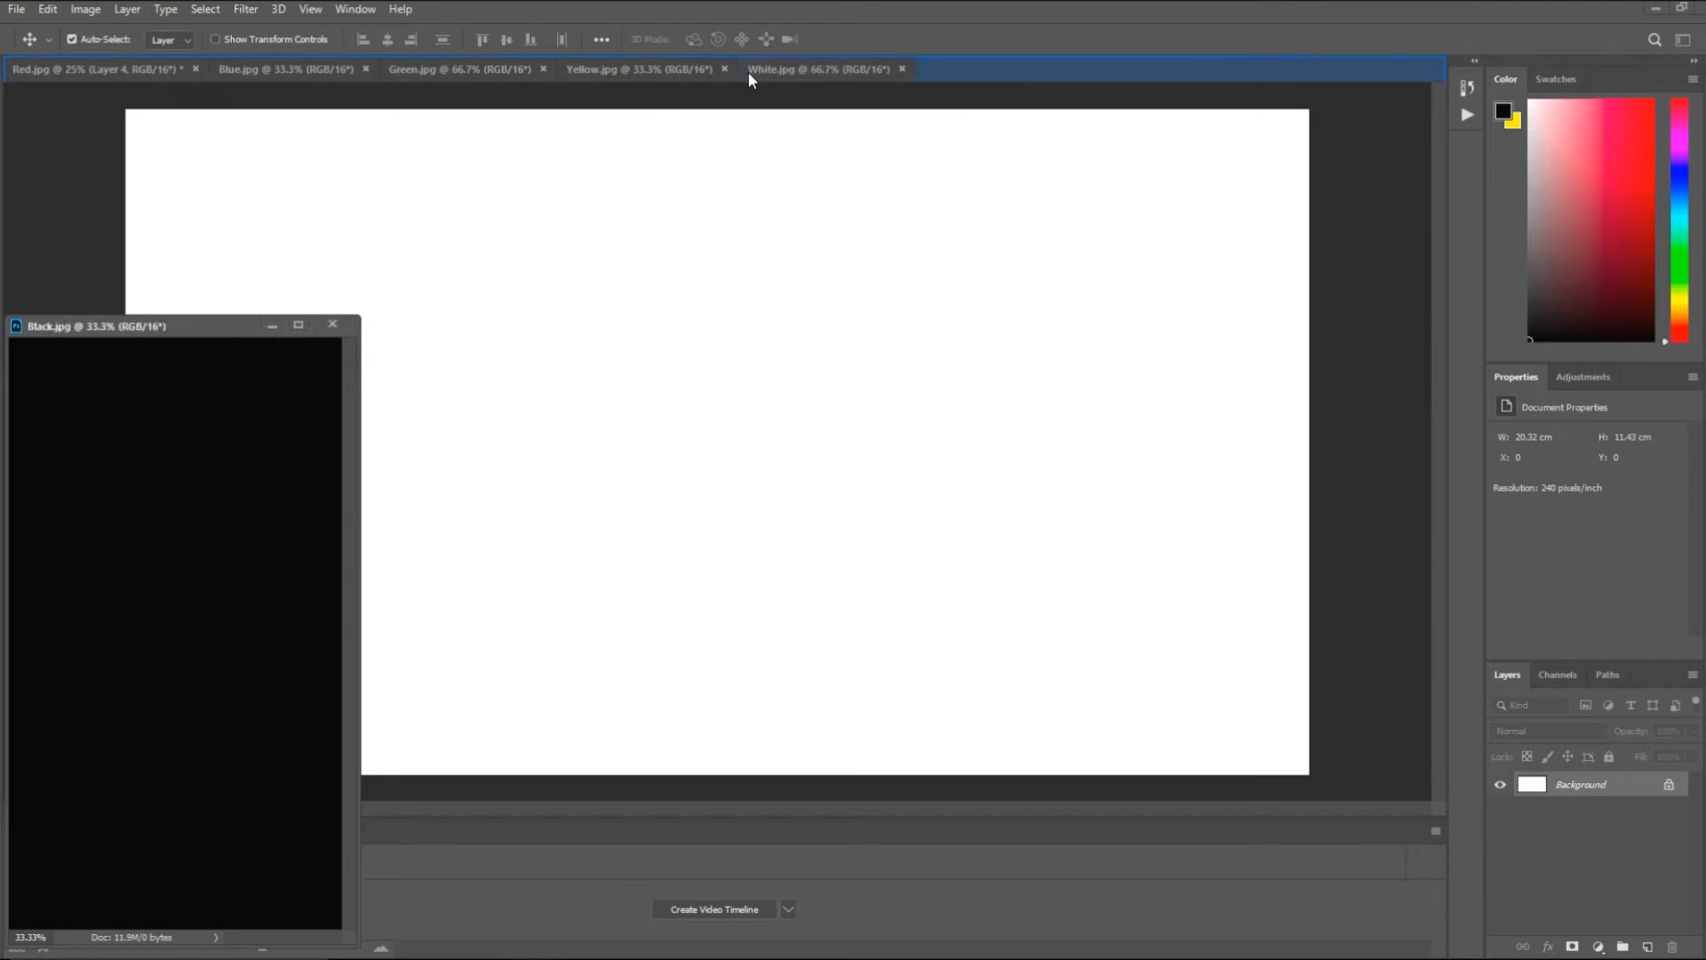
- Copy the black image onto the lower middle of the Red.jpg canvas, then redock Black.jpg and return to Red.jpg
left_click(97, 408)
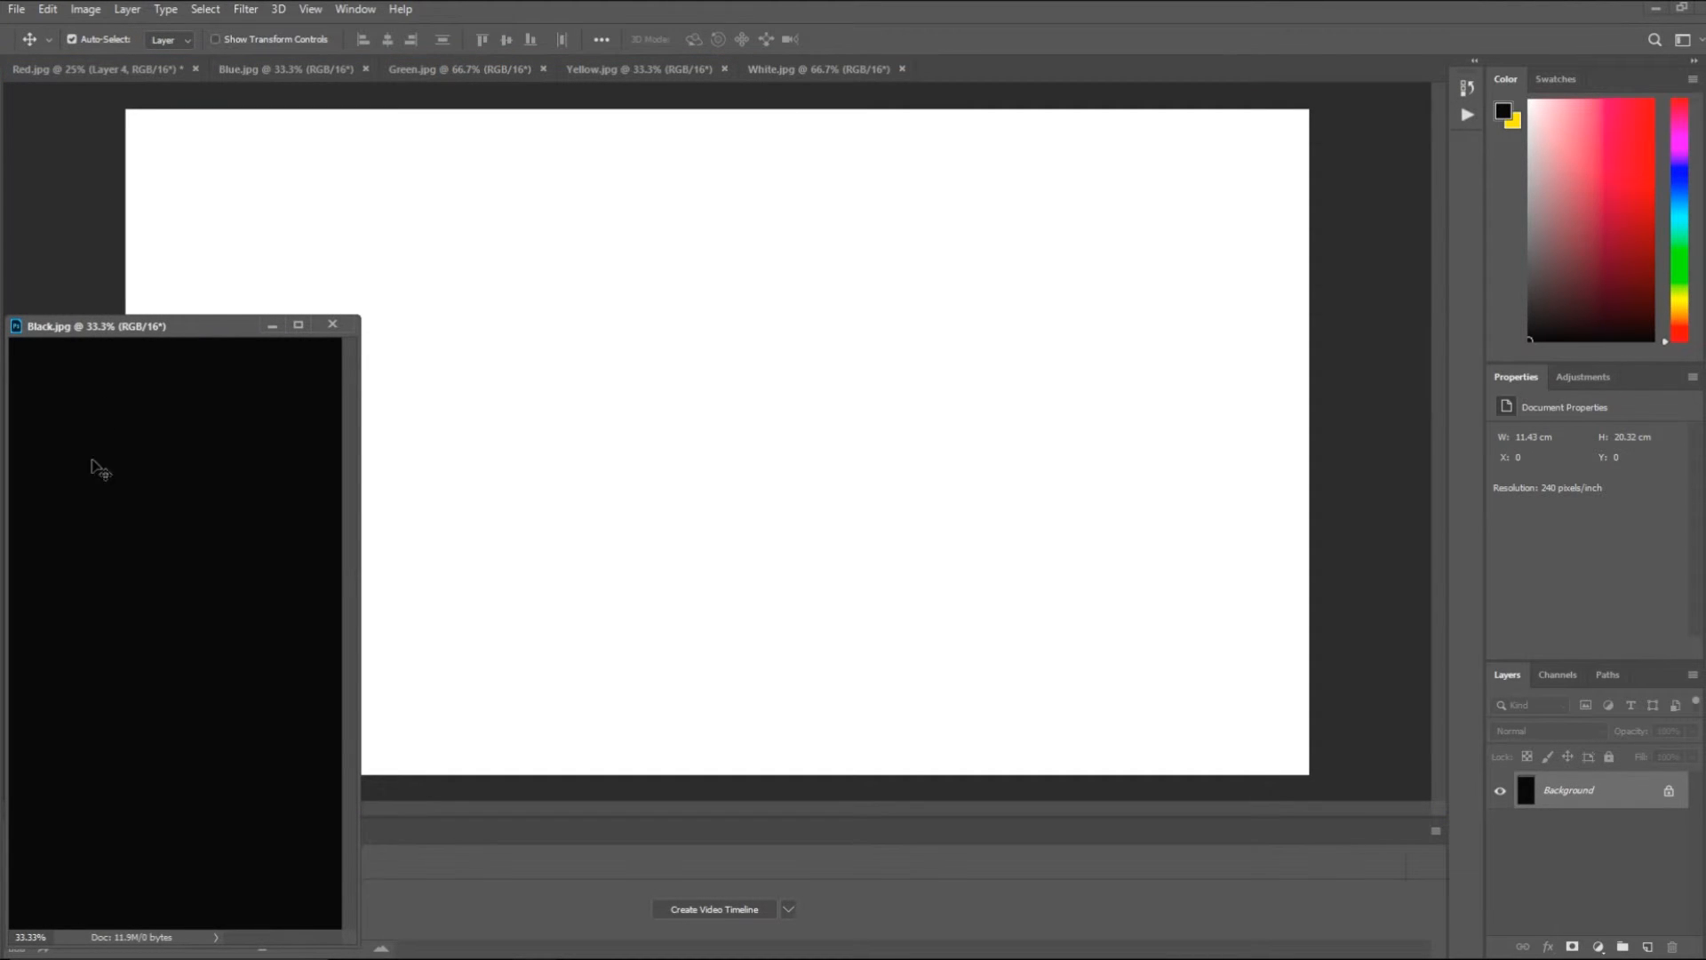
left_click(51, 69)
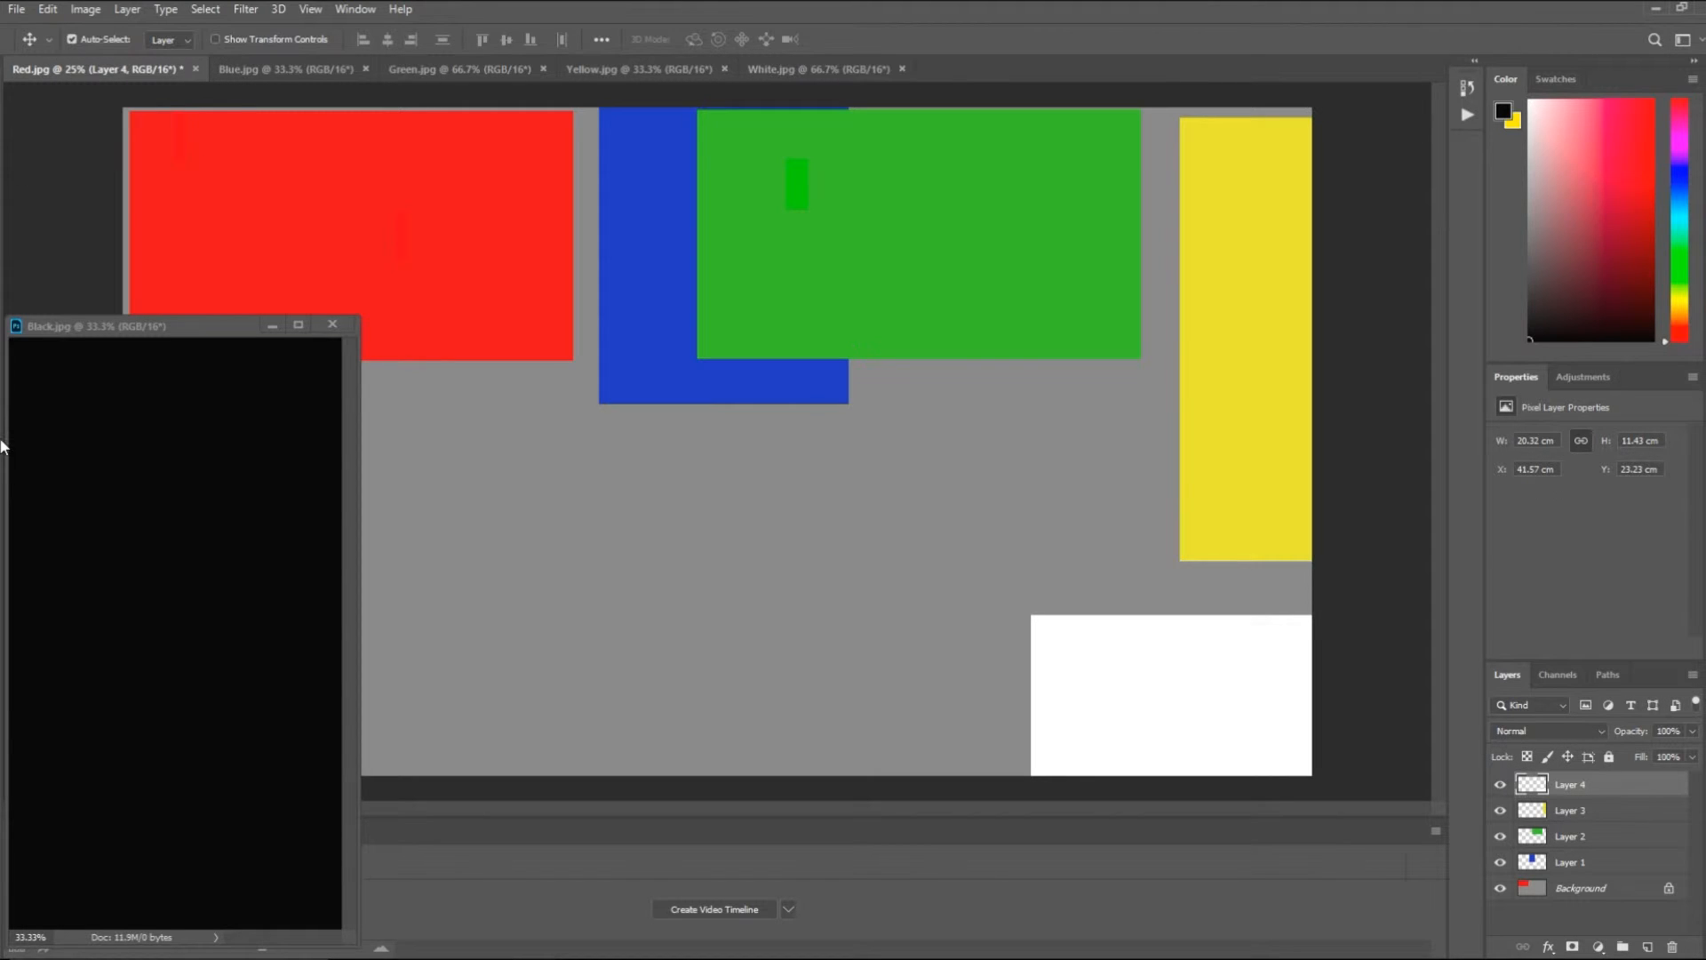
left_click(102, 573)
left_click_drag(101, 573, 763, 548)
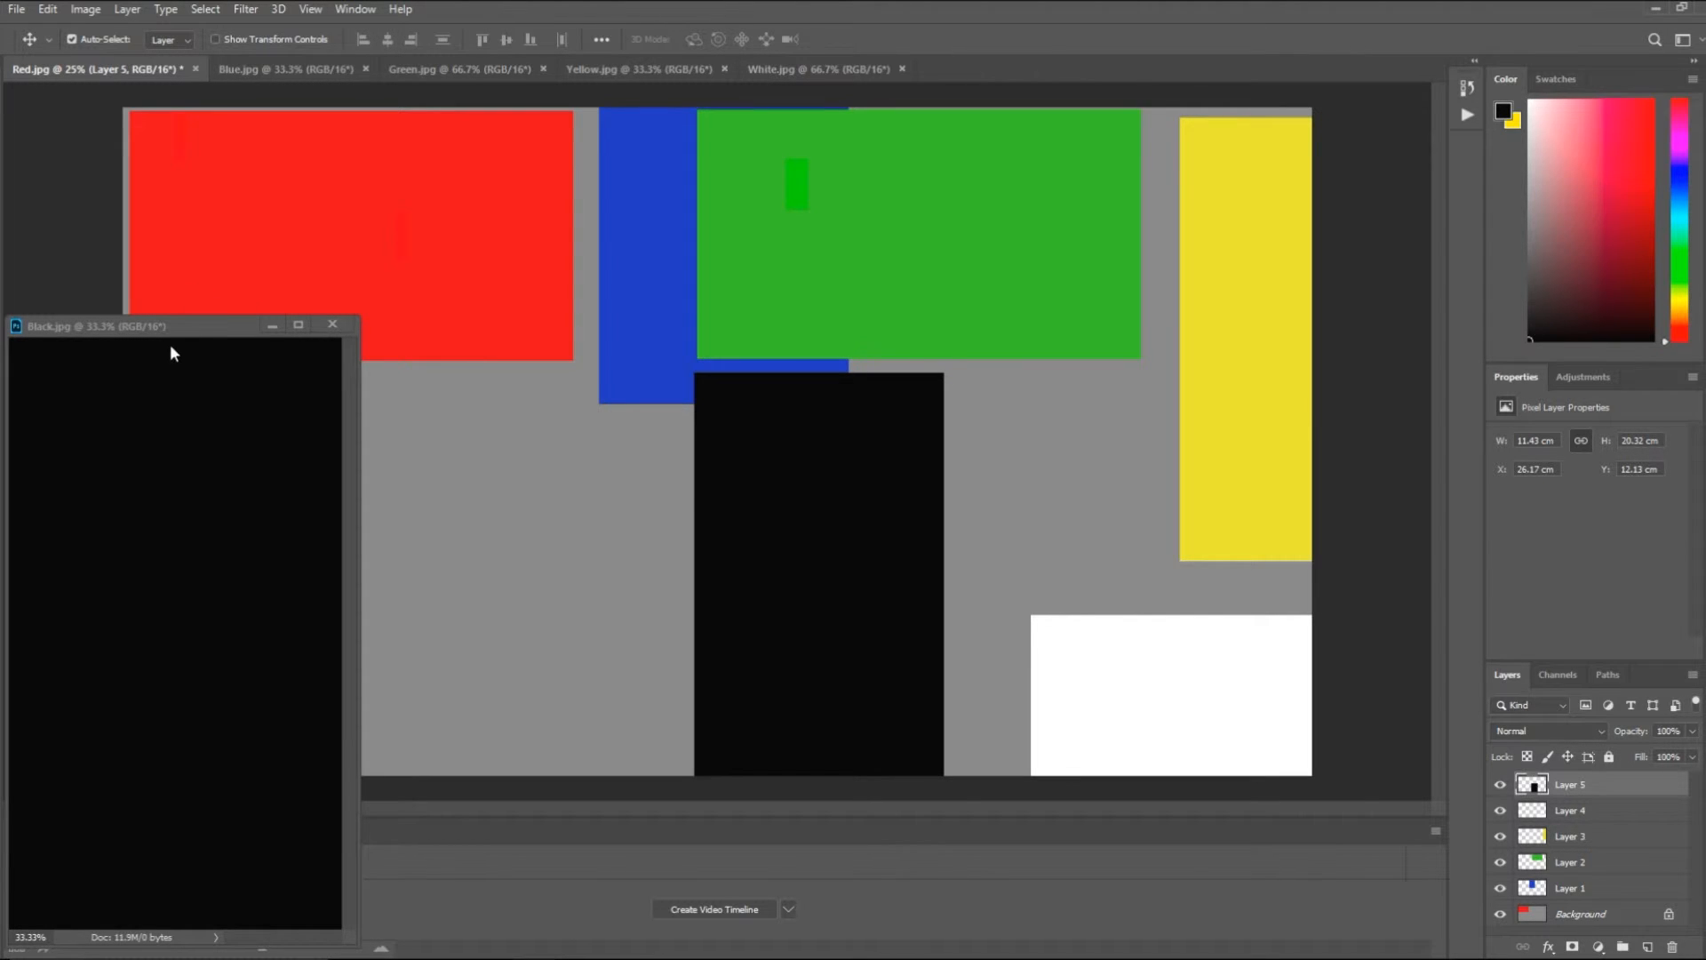
left_click_drag(163, 329, 1091, 71)
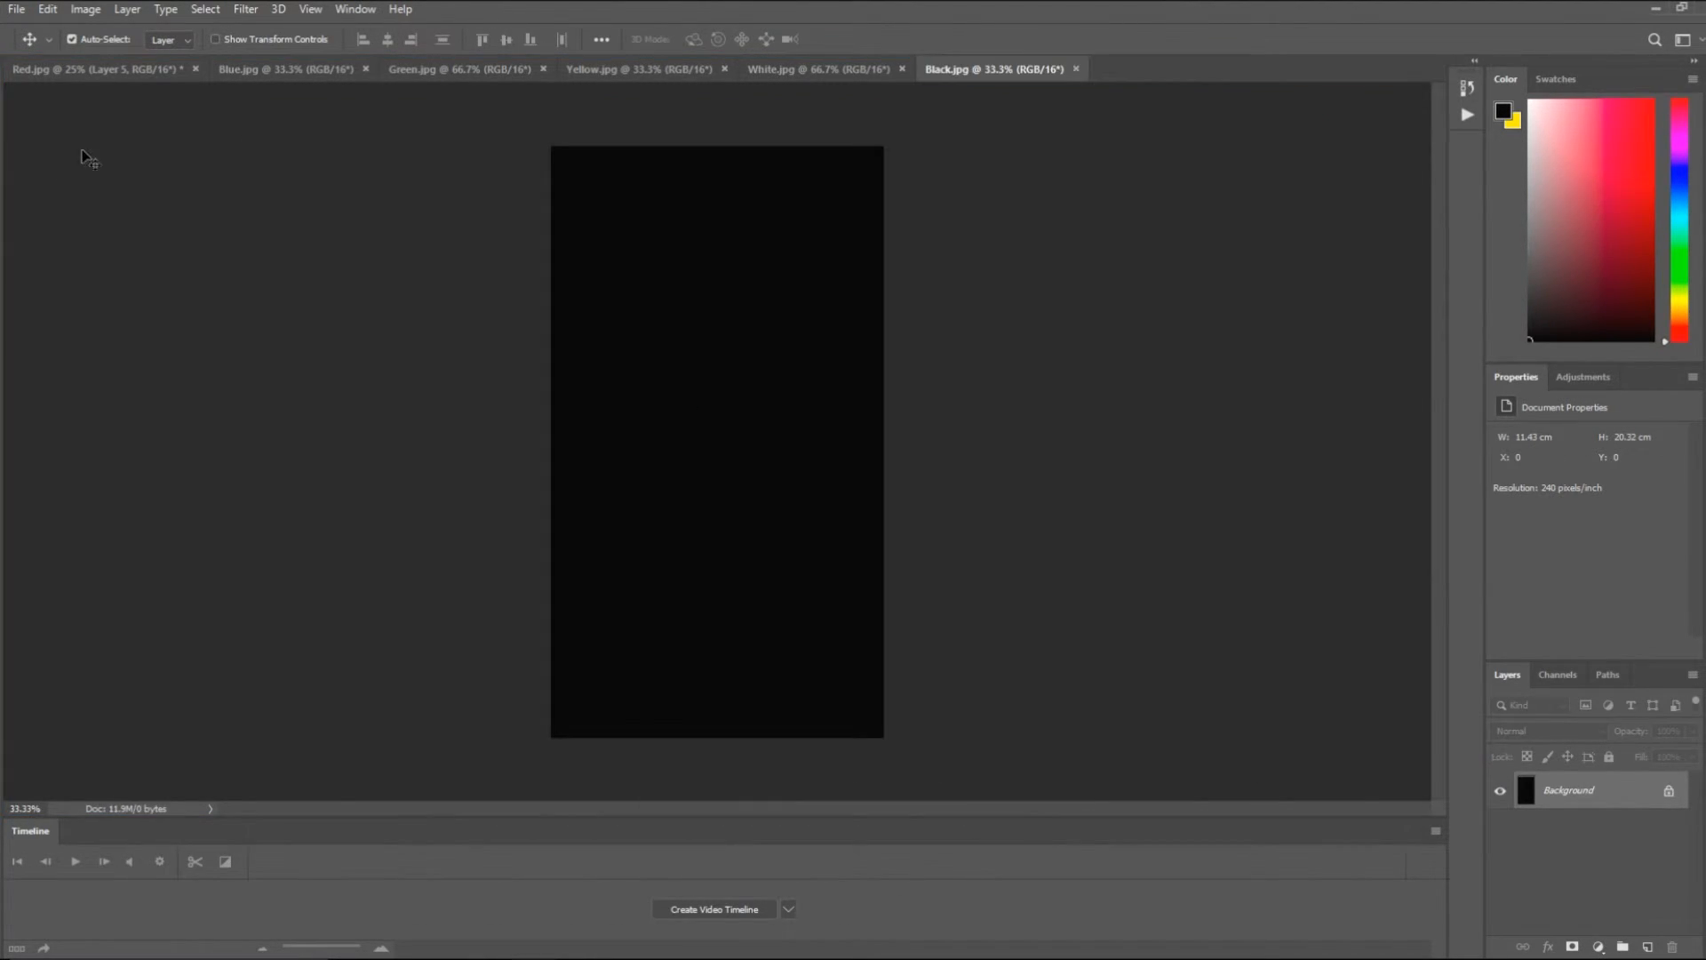
left_click(46, 73)
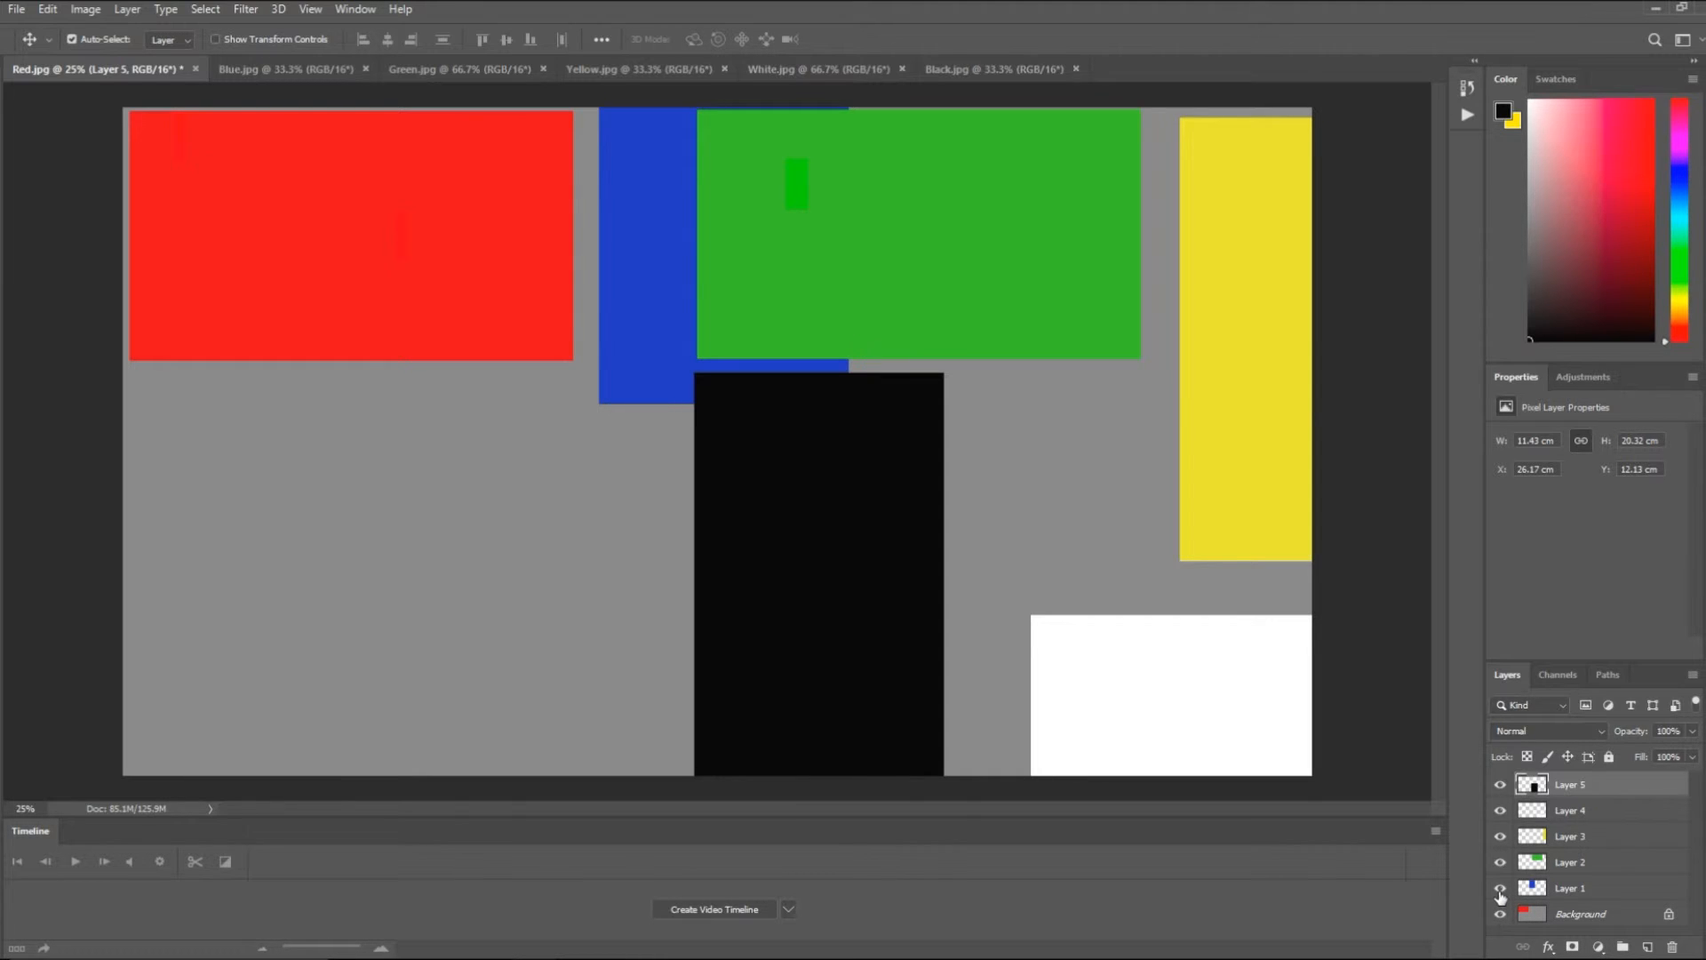
- Hide Layers 2 through 5, leaving only the blue Layer 1 and the Background visible
mouse_move(1501, 892)
left_mouse_down()
mouse_move(1502, 789)
mouse_move(1502, 896)
left_mouse_up()
left_click(1501, 860)
left_click_drag(1501, 860, 1518, 786)
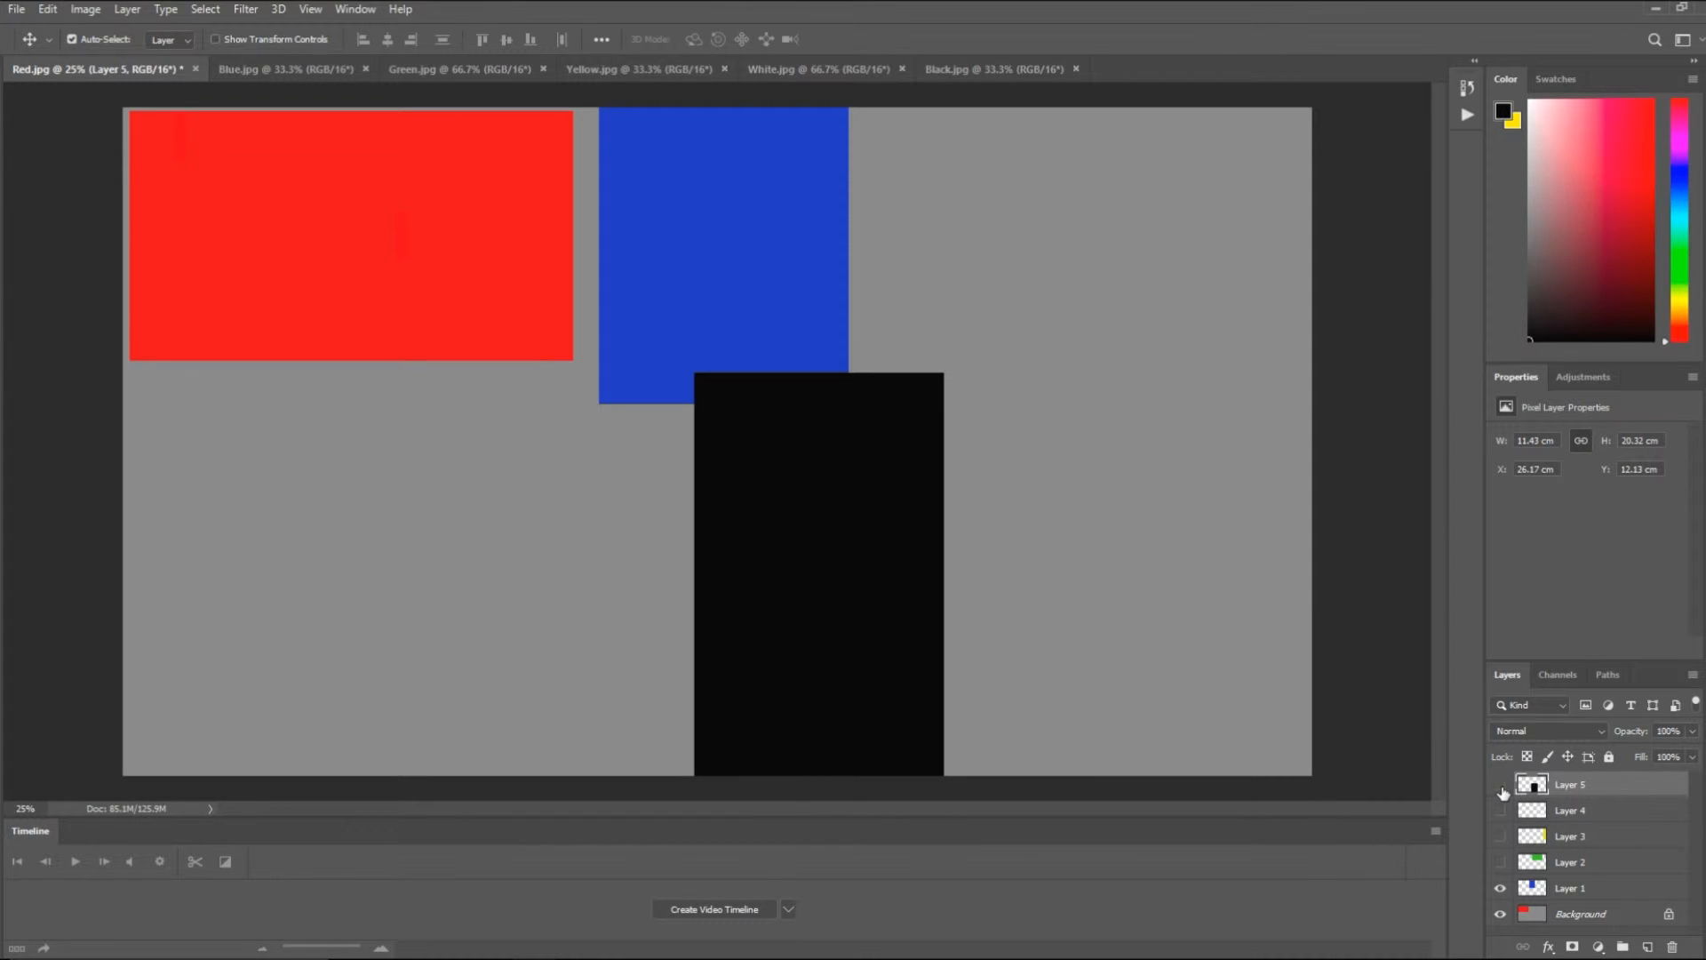
left_click(1501, 786)
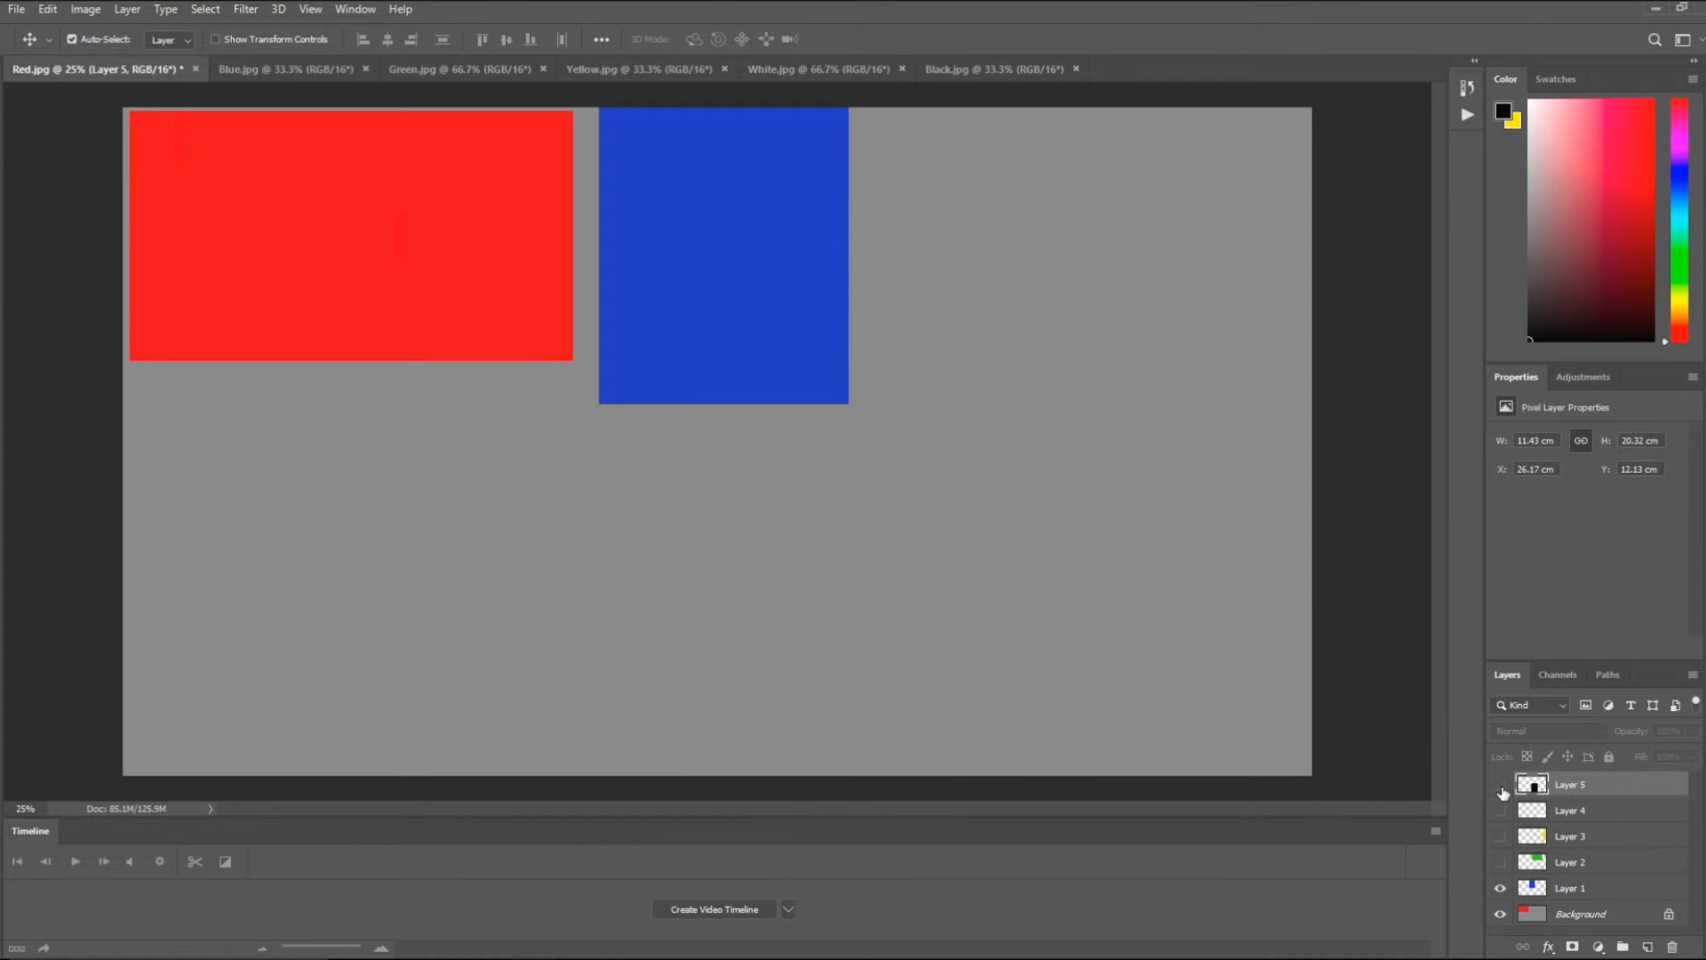
- Move the blue Layer 1 down and nudge it level with the red photo's upper edge, at about Y 0.22 cm
left_click(1623, 889)
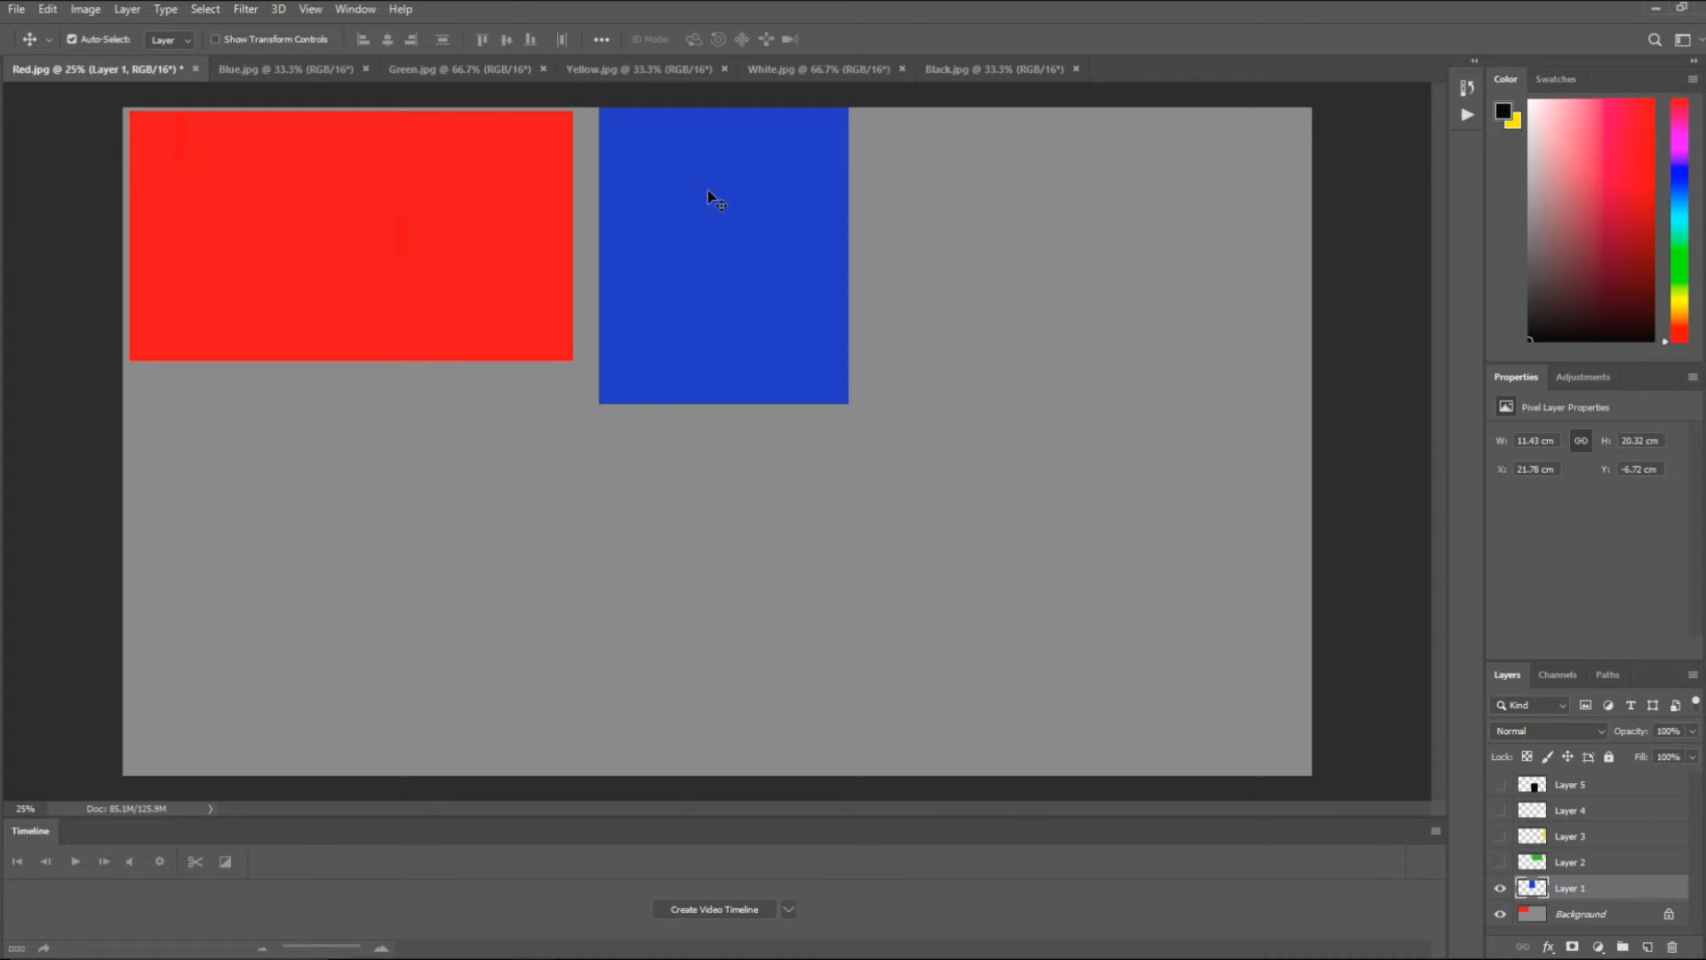
left_click_drag(709, 193, 711, 344)
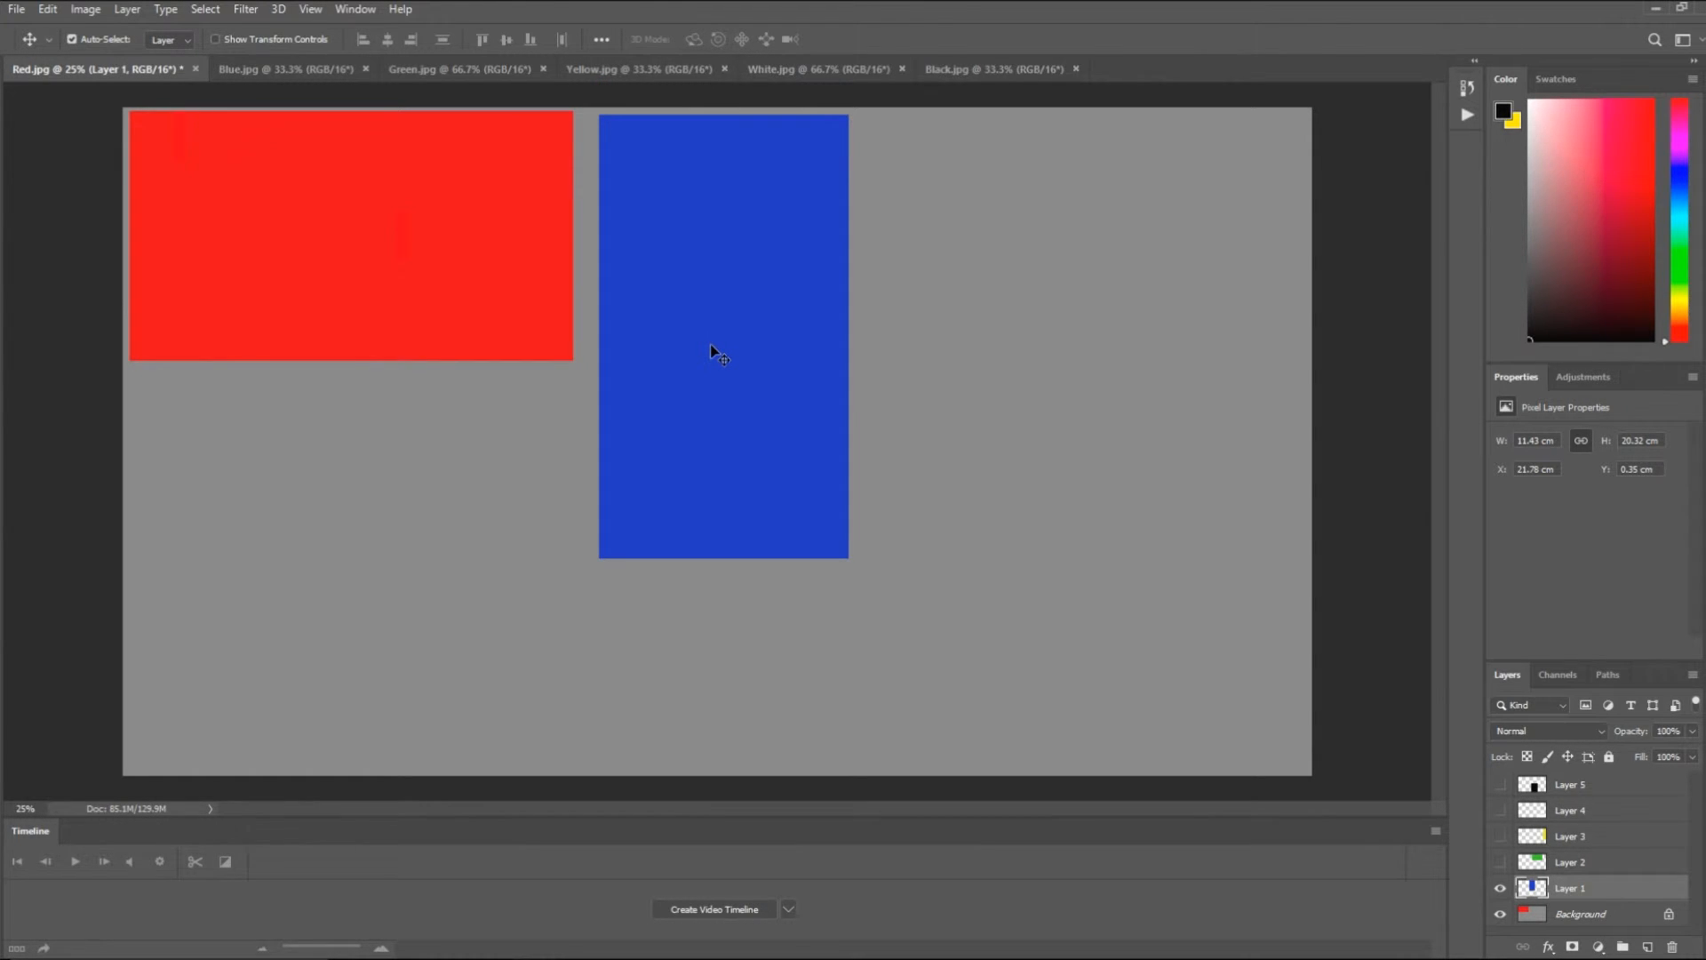
key("Up")
key("Up")
key("Up")
key("Up")
key("Up")
key("Up")
key("Up")
key("Up")
key("Up")
key("Up")
key("Up")
key("Up")
key("Up")
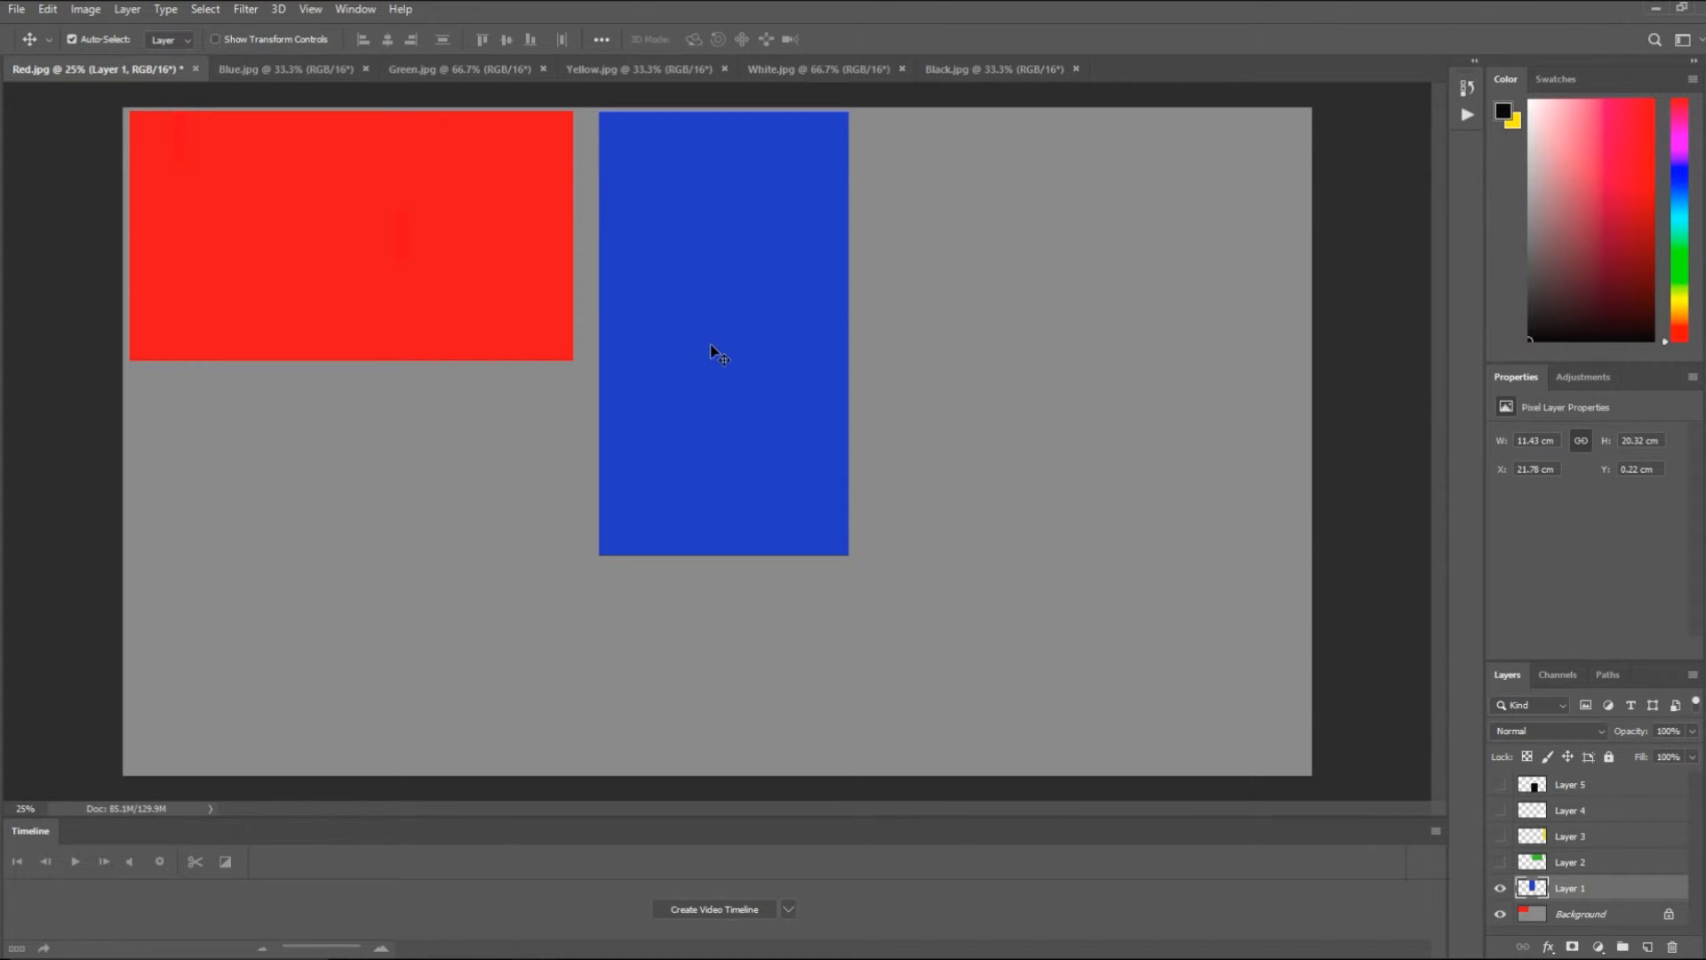
- Show the green Layer 2 and move it to the right of the blue image, at about X 33.67 cm, Y 0.22 cm
left_click(1501, 863)
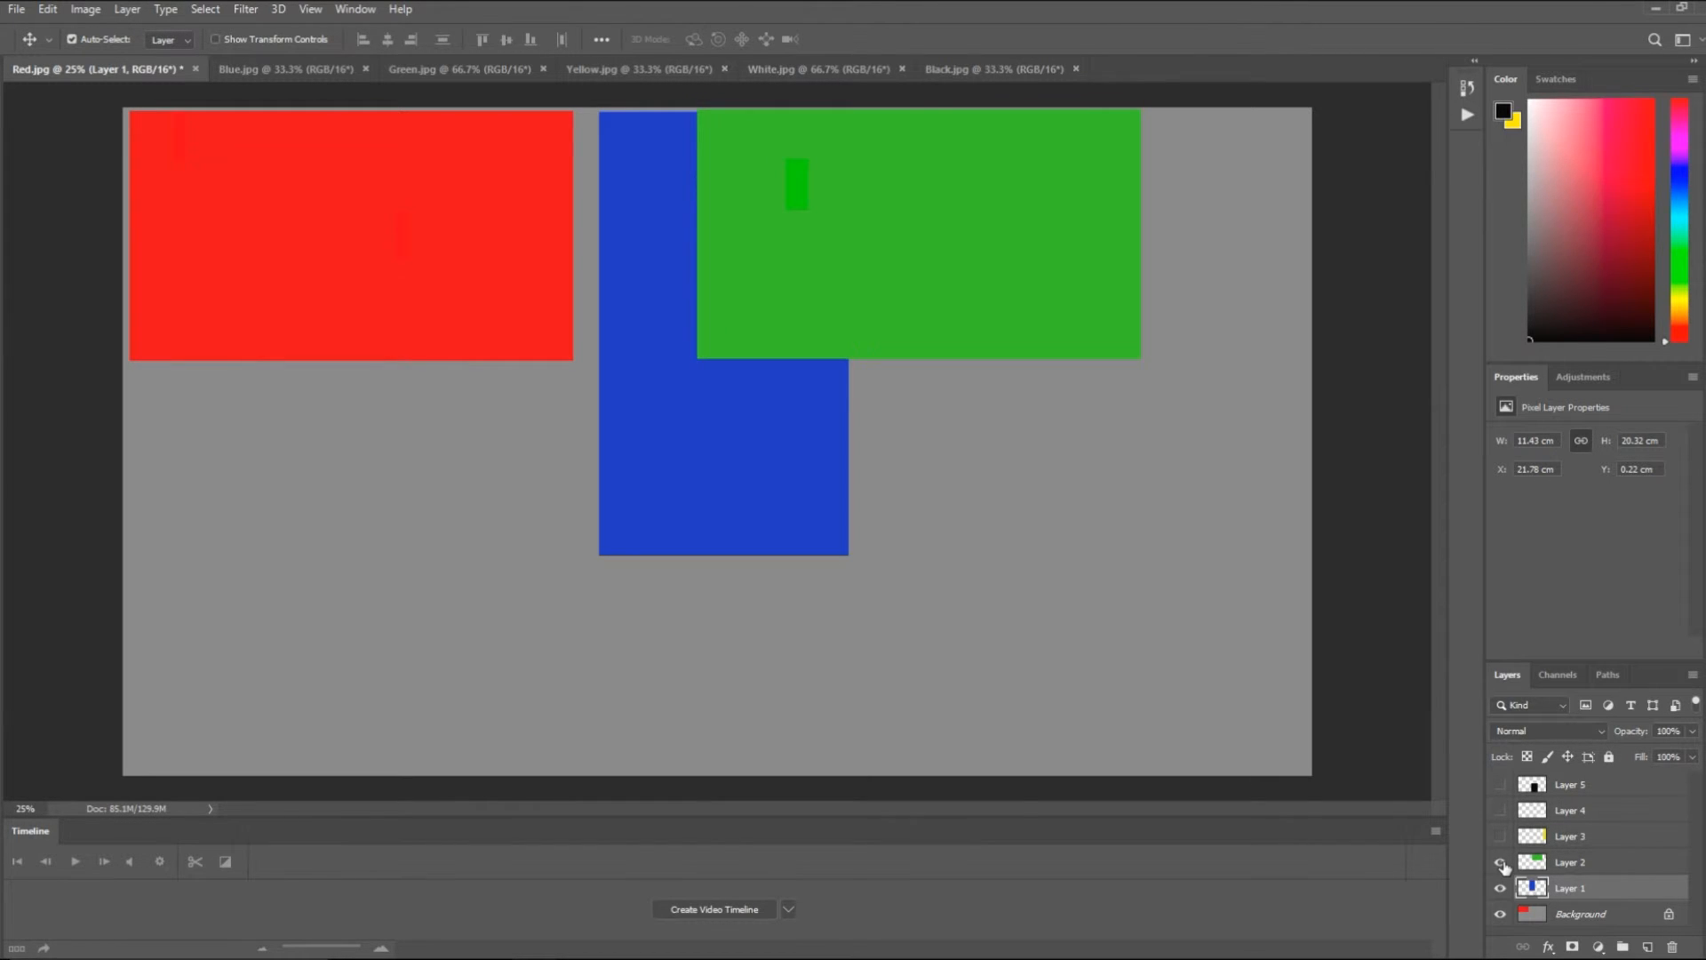
left_click(1631, 866)
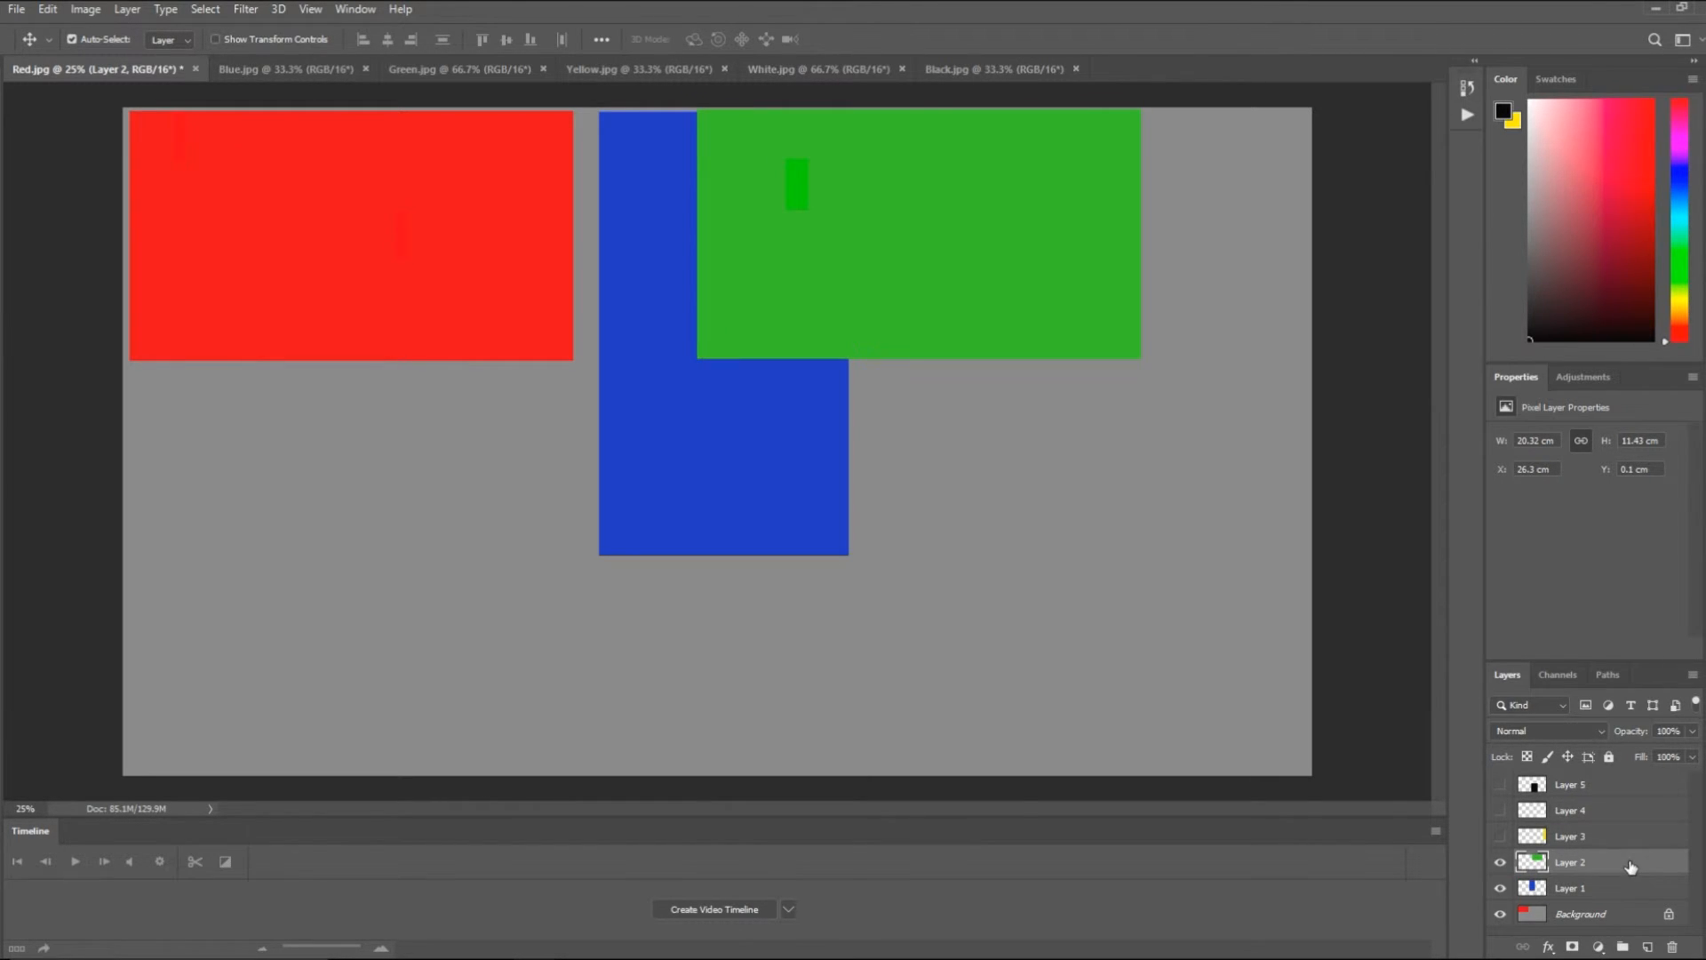
left_click_drag(913, 214, 1059, 217)
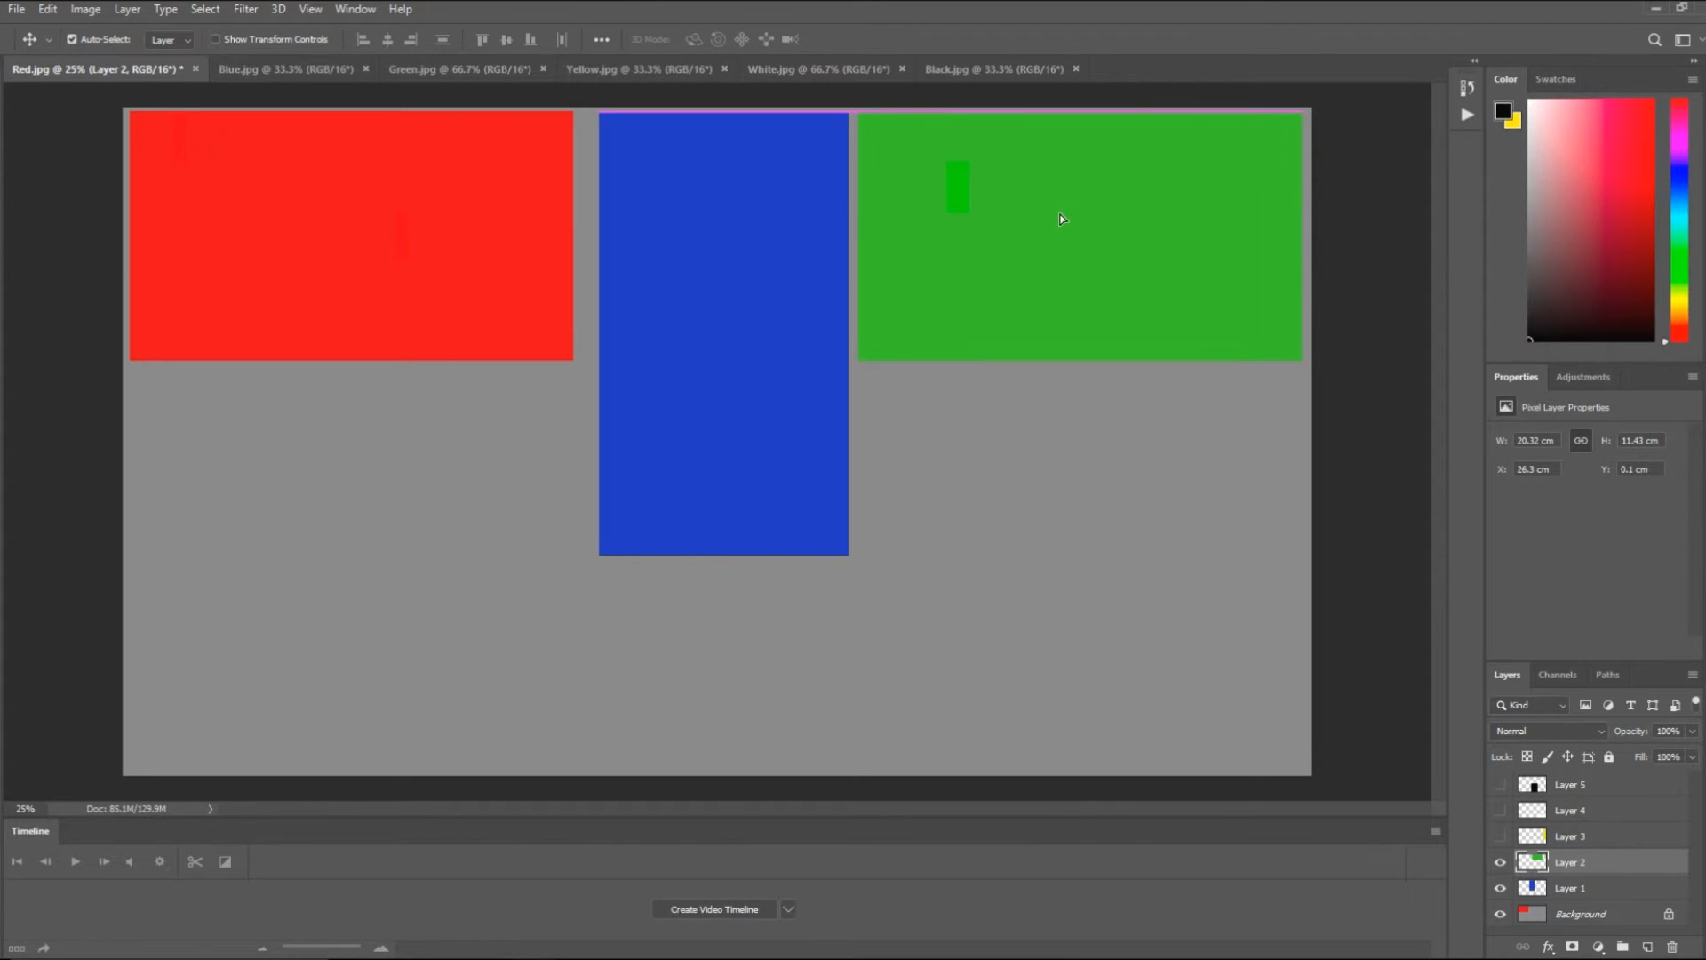
- Nudge the blue Layer 1 left to about X 21.36 cm, centering it between the red and green images
left_click(1602, 891)
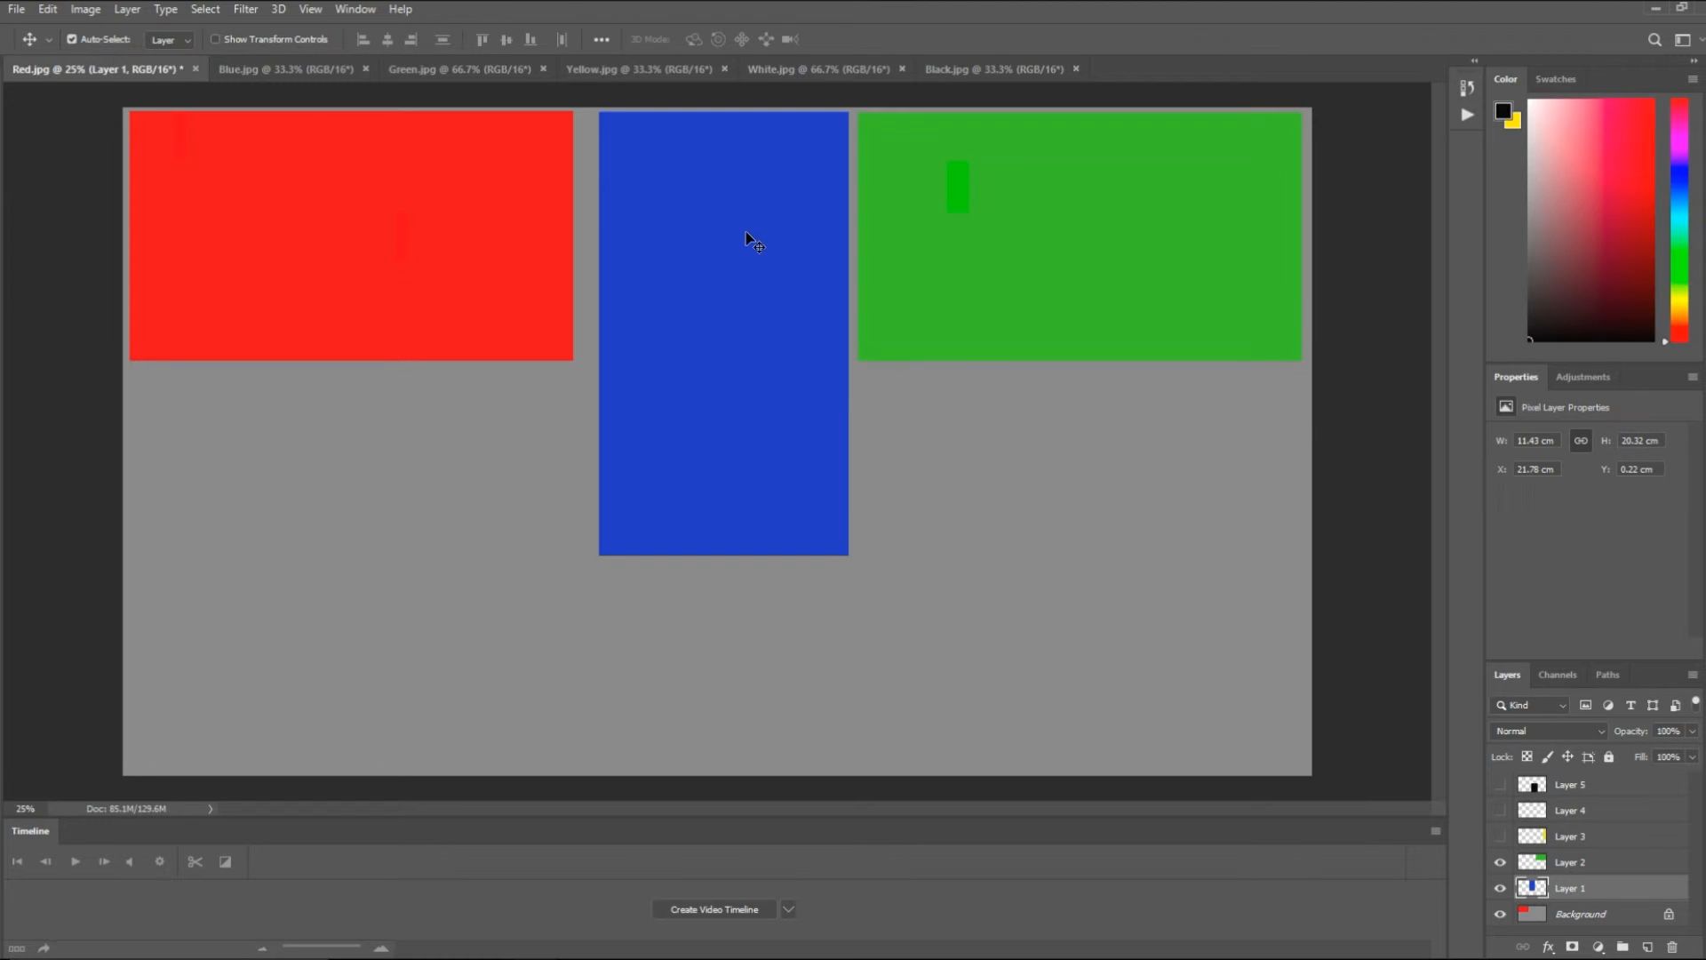
key("Left")
key("Left")
key("Left")
key("Left")
key("Left")
key("Left")
key("Left")
key("Left")
key("Left")
key("Left")
key("Left")
key("Left")
key("Left")
key("Left")
key("Left")
key("Left")
key("Left")
key("Left")
key("Left")
key("Left")
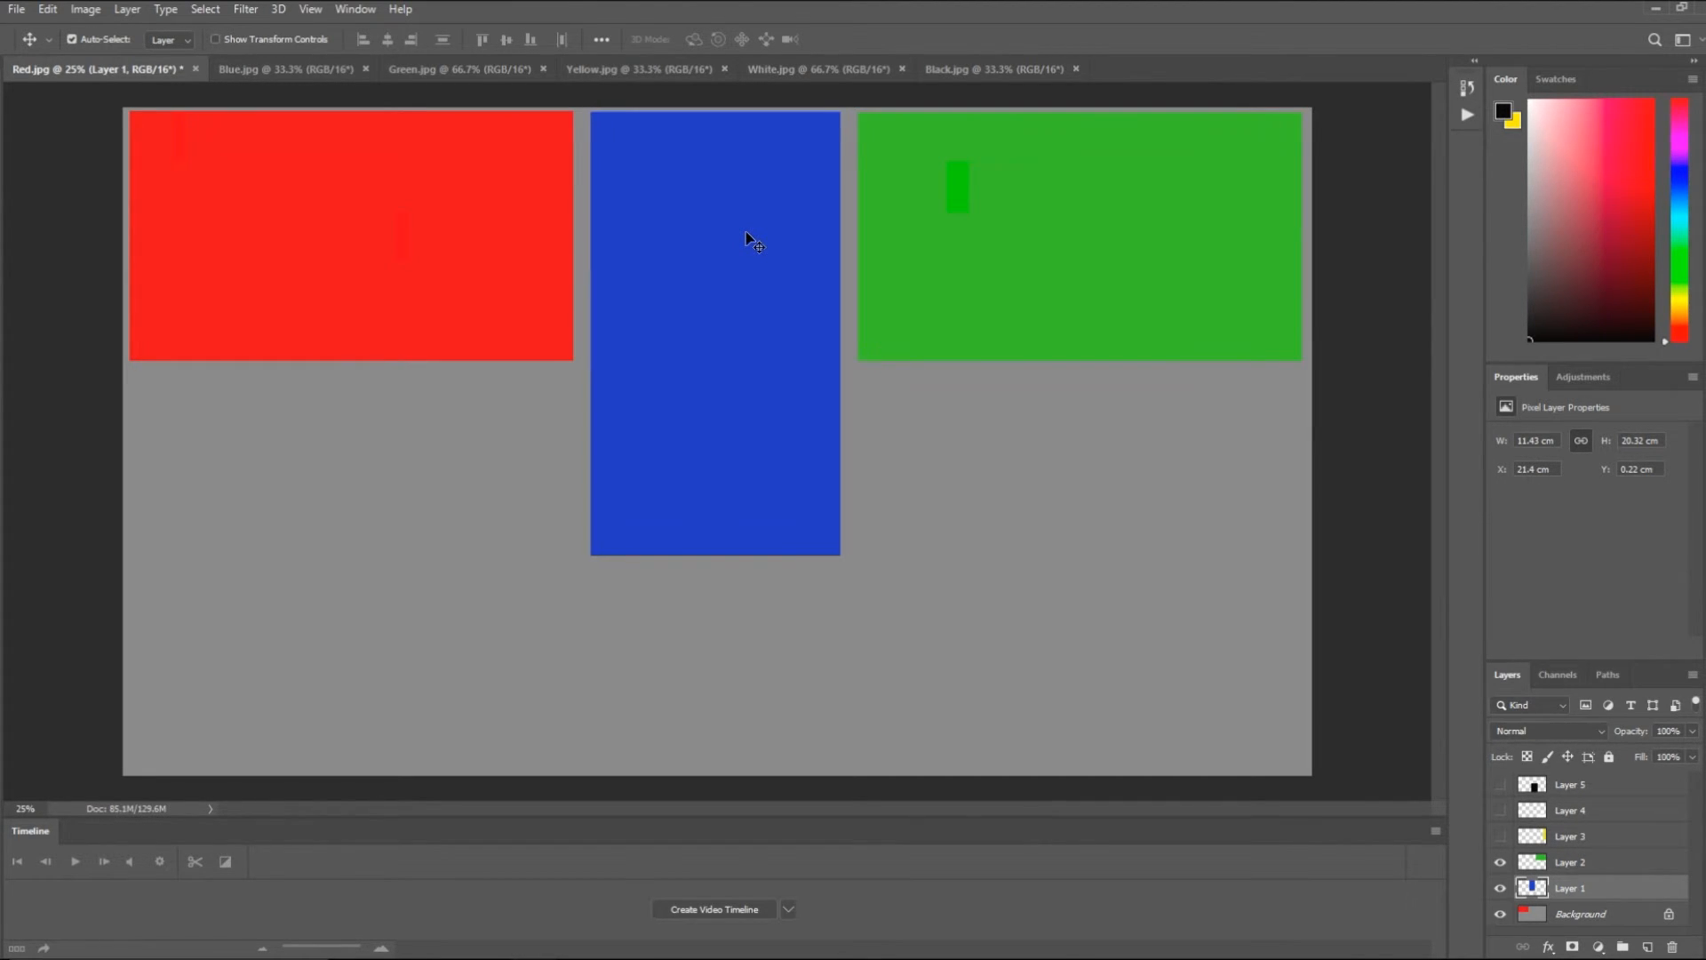
key("Left")
key("Left")
key("Left")
key("Left")
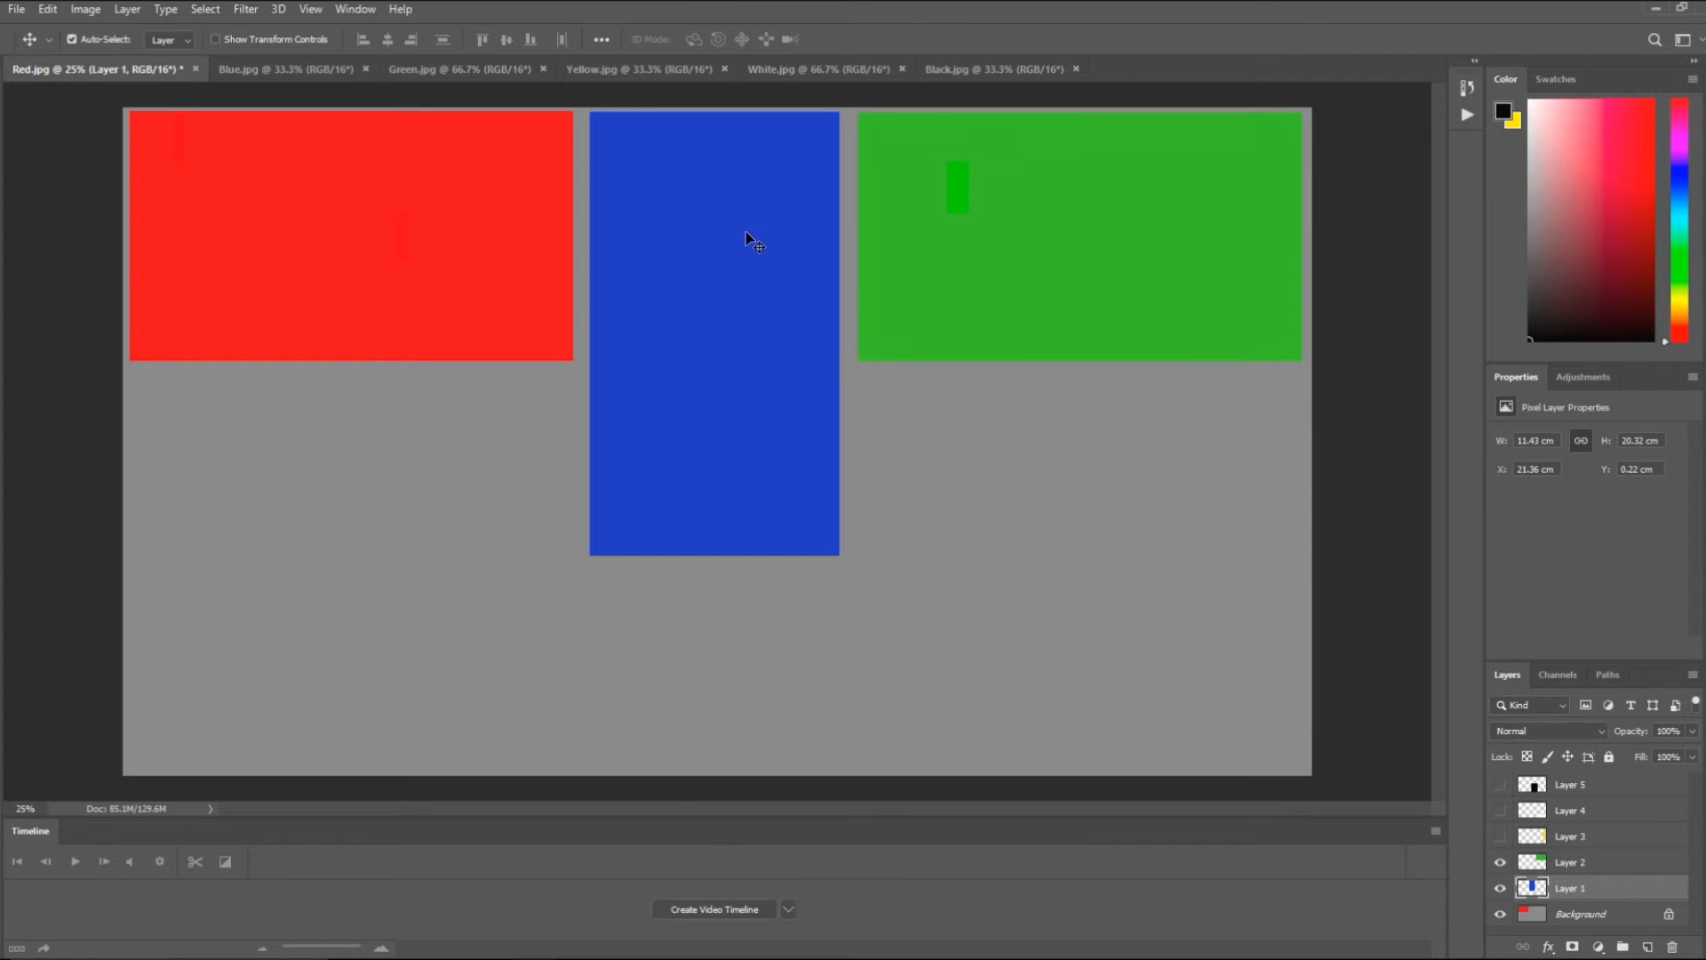
- Select the green Layer 2 and nudge it right to about X 33.67 cm
left_click(1641, 860)
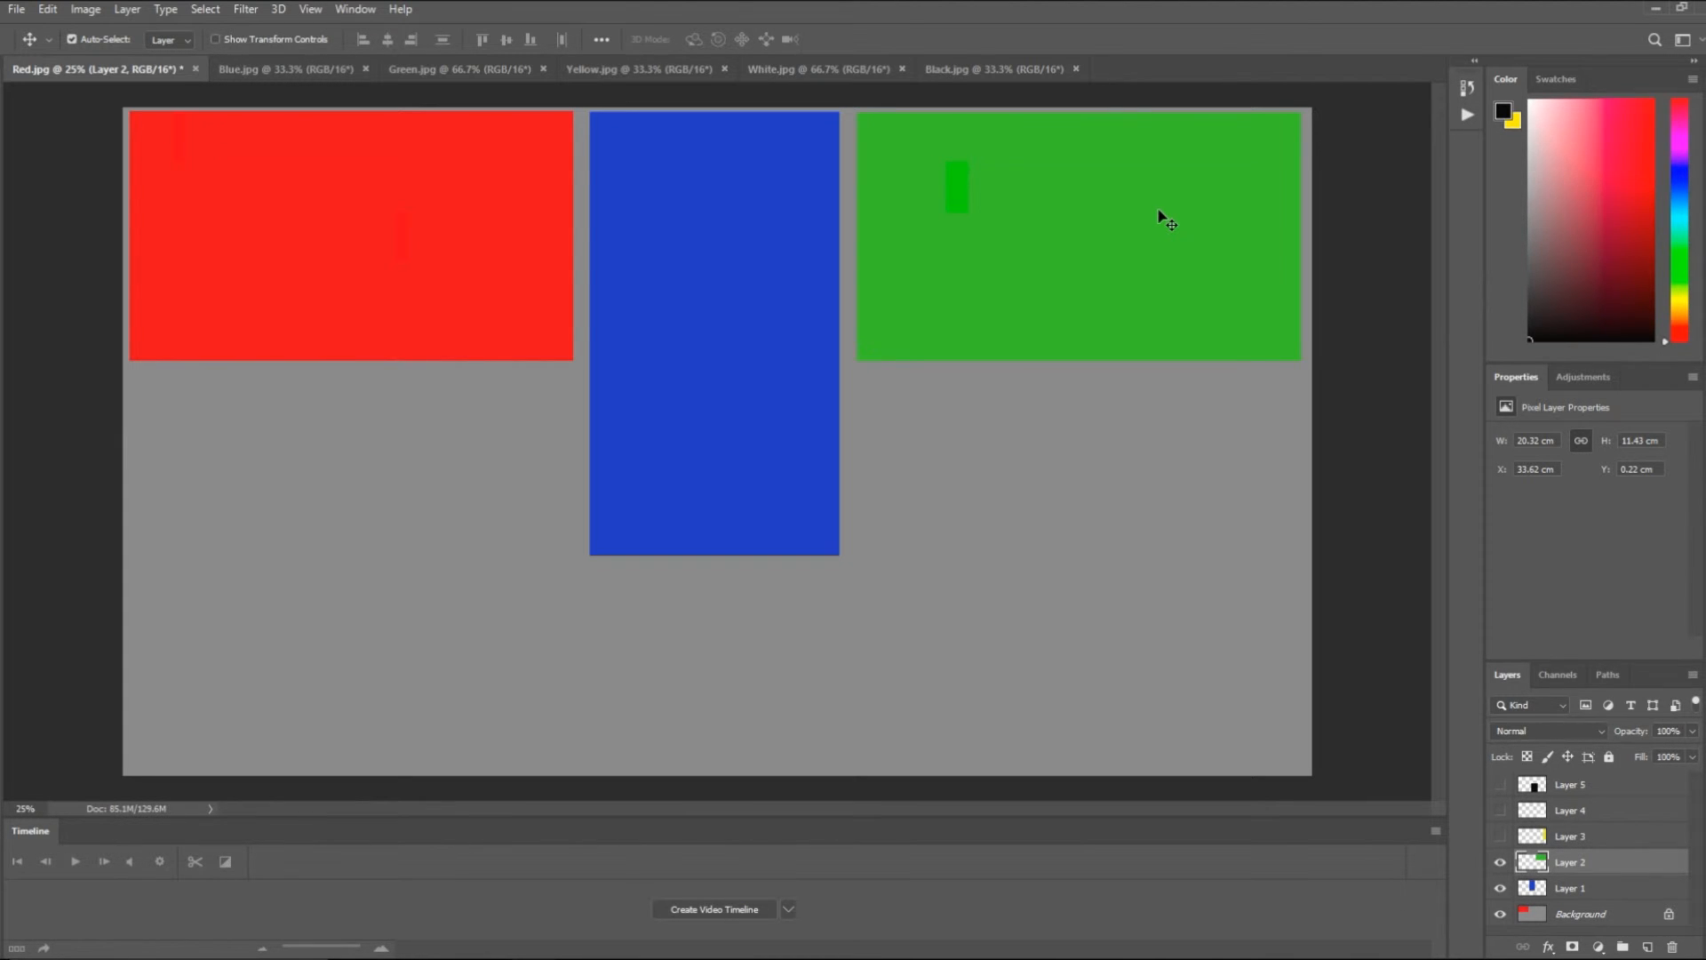
key("Right")
key("Right")
key("Right")
key("Right")
key("Right")
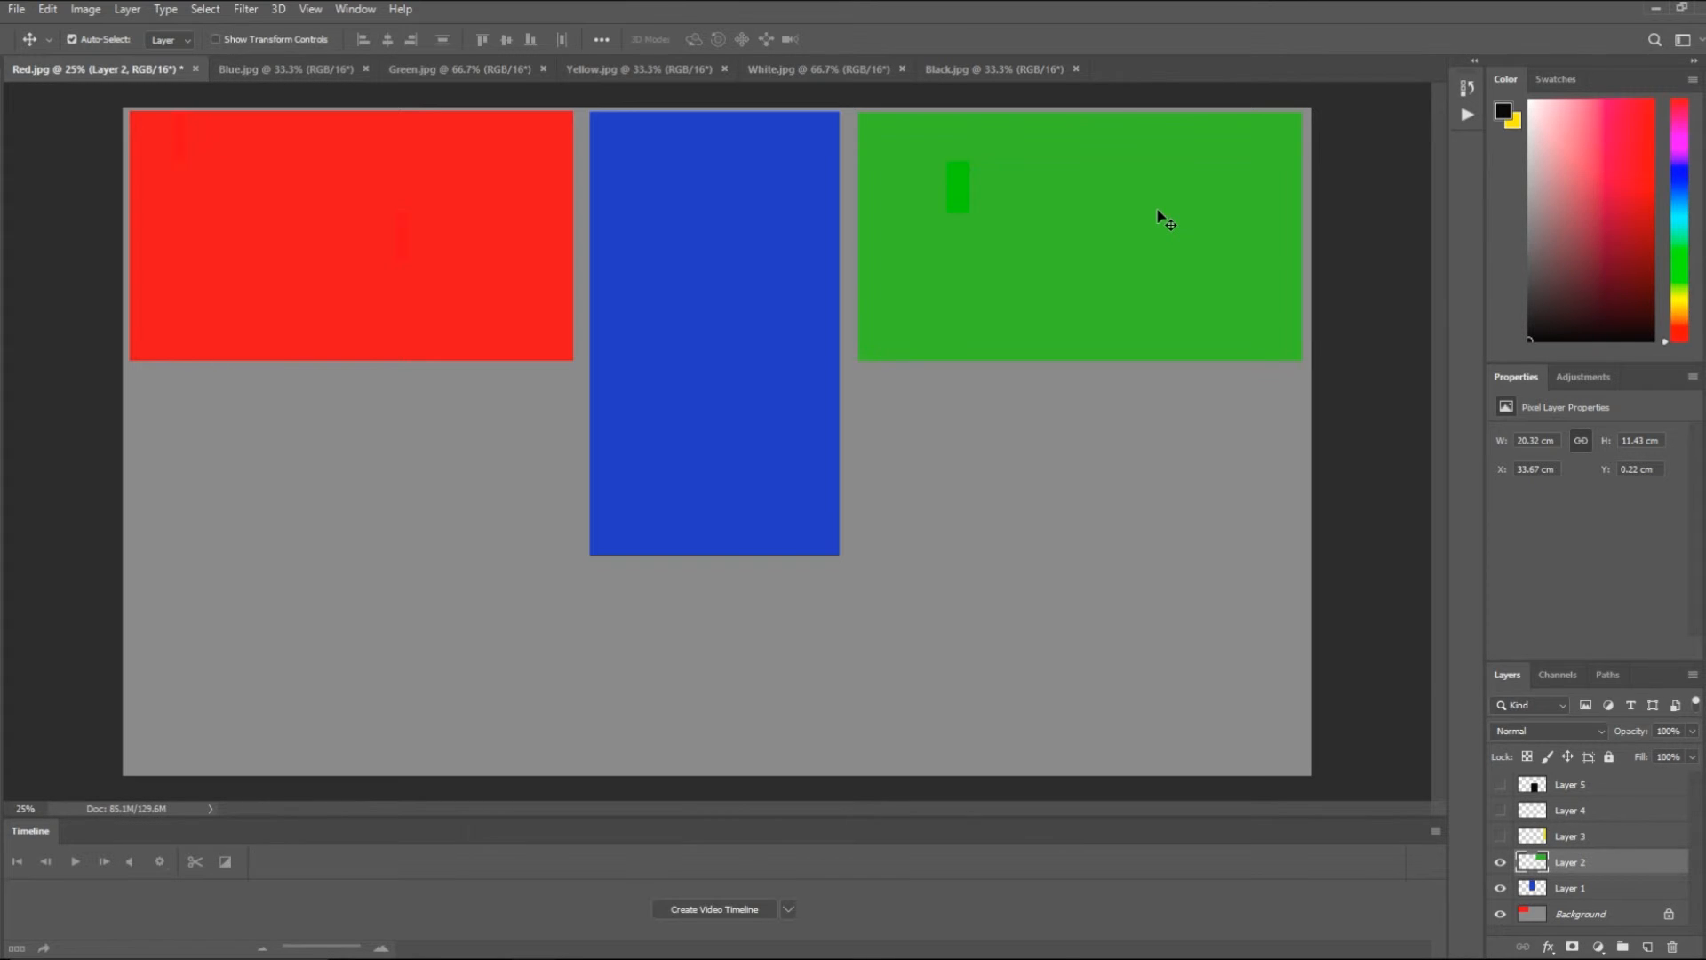
- Show the yellow Layer 3 and move it over the red image's lower edge, at about X 4.48 cm, Y 9.05 cm
left_click(1501, 837)
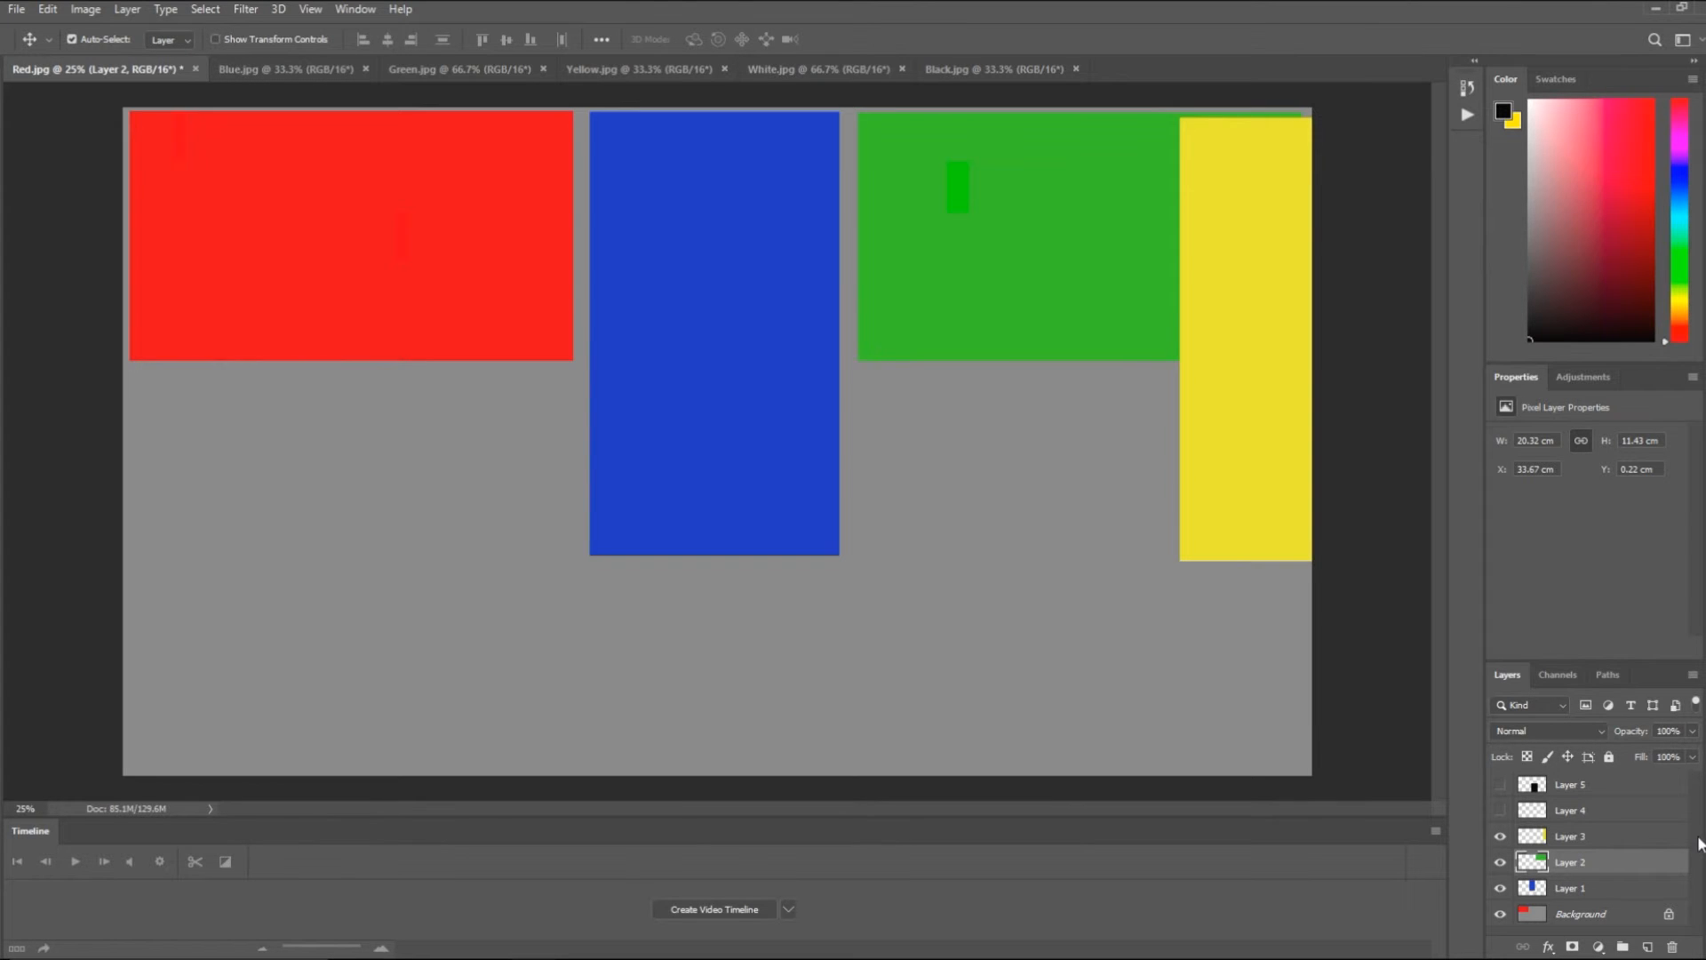
left_click(1663, 832)
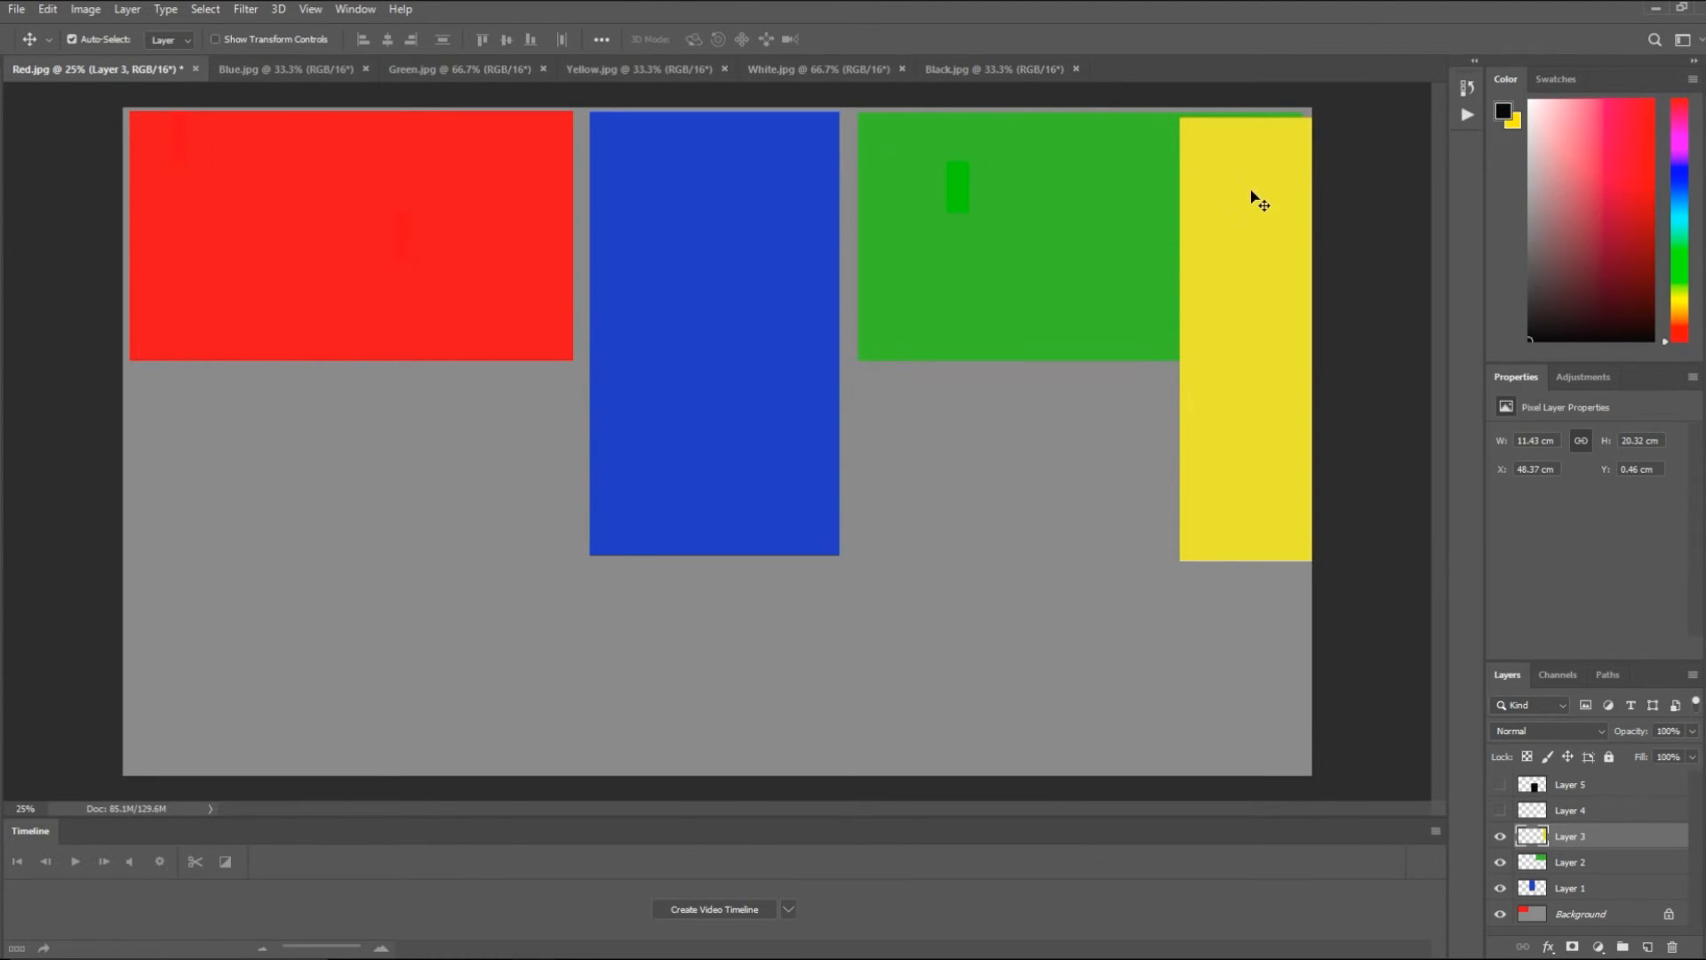
left_click_drag(1259, 208, 272, 411)
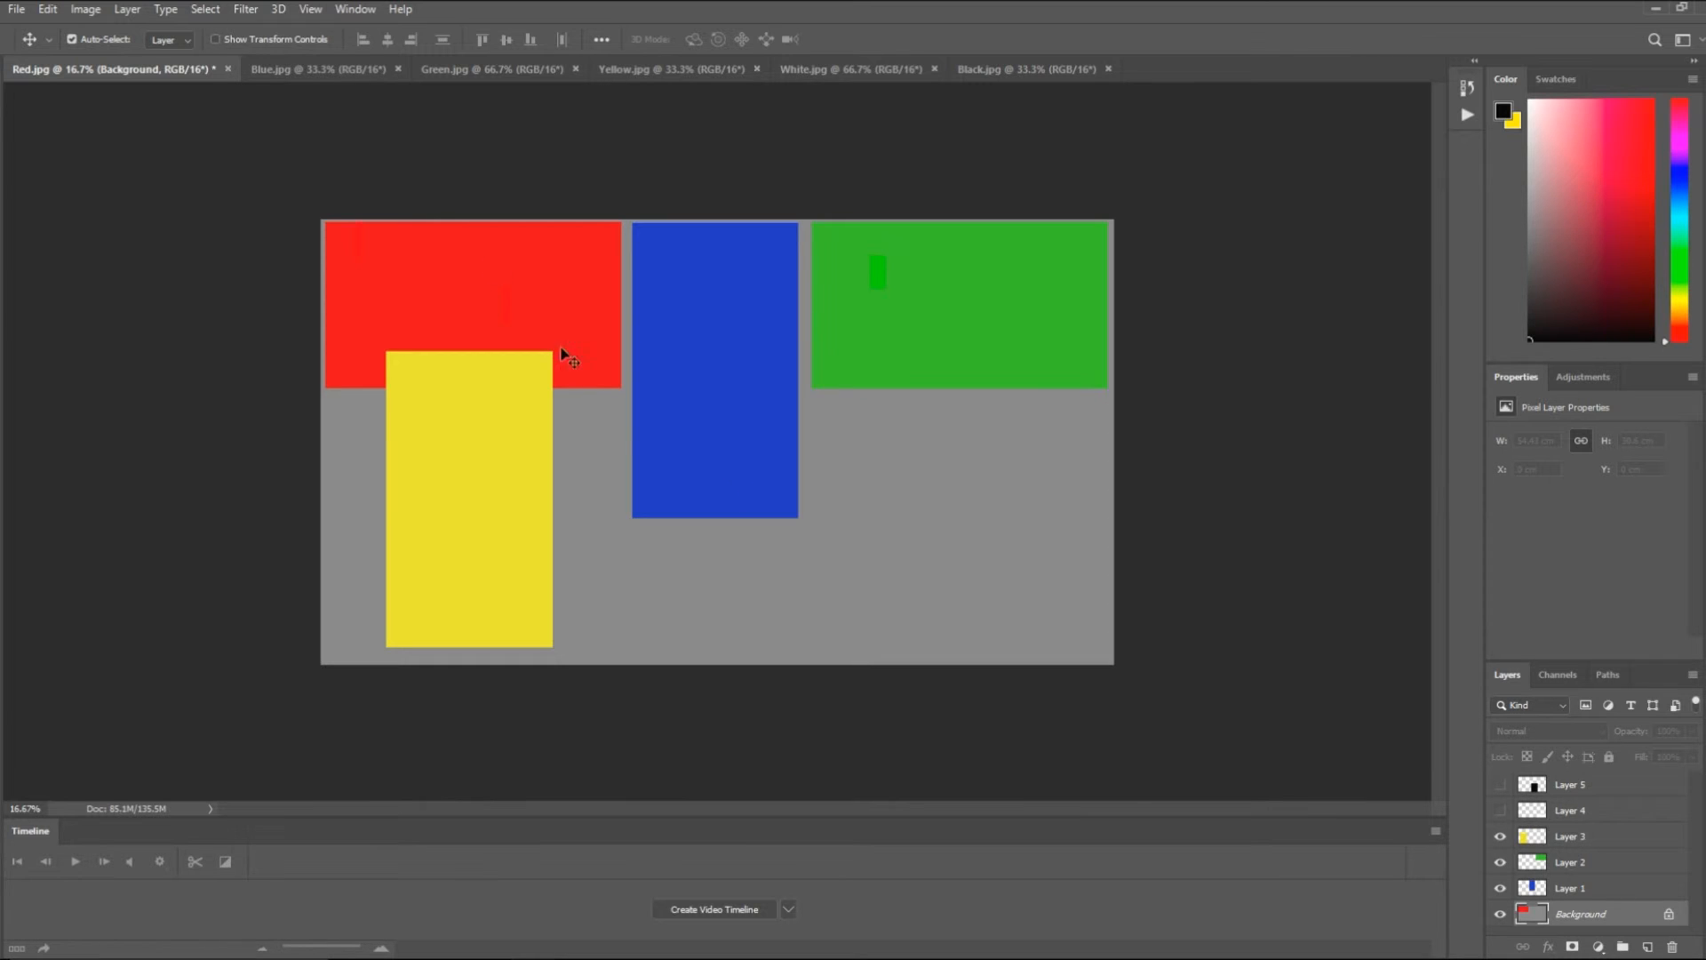
- Extend the canvas height by 10 percent along the lower edge, using a relative size and the gray extension color
left_click(48, 11)
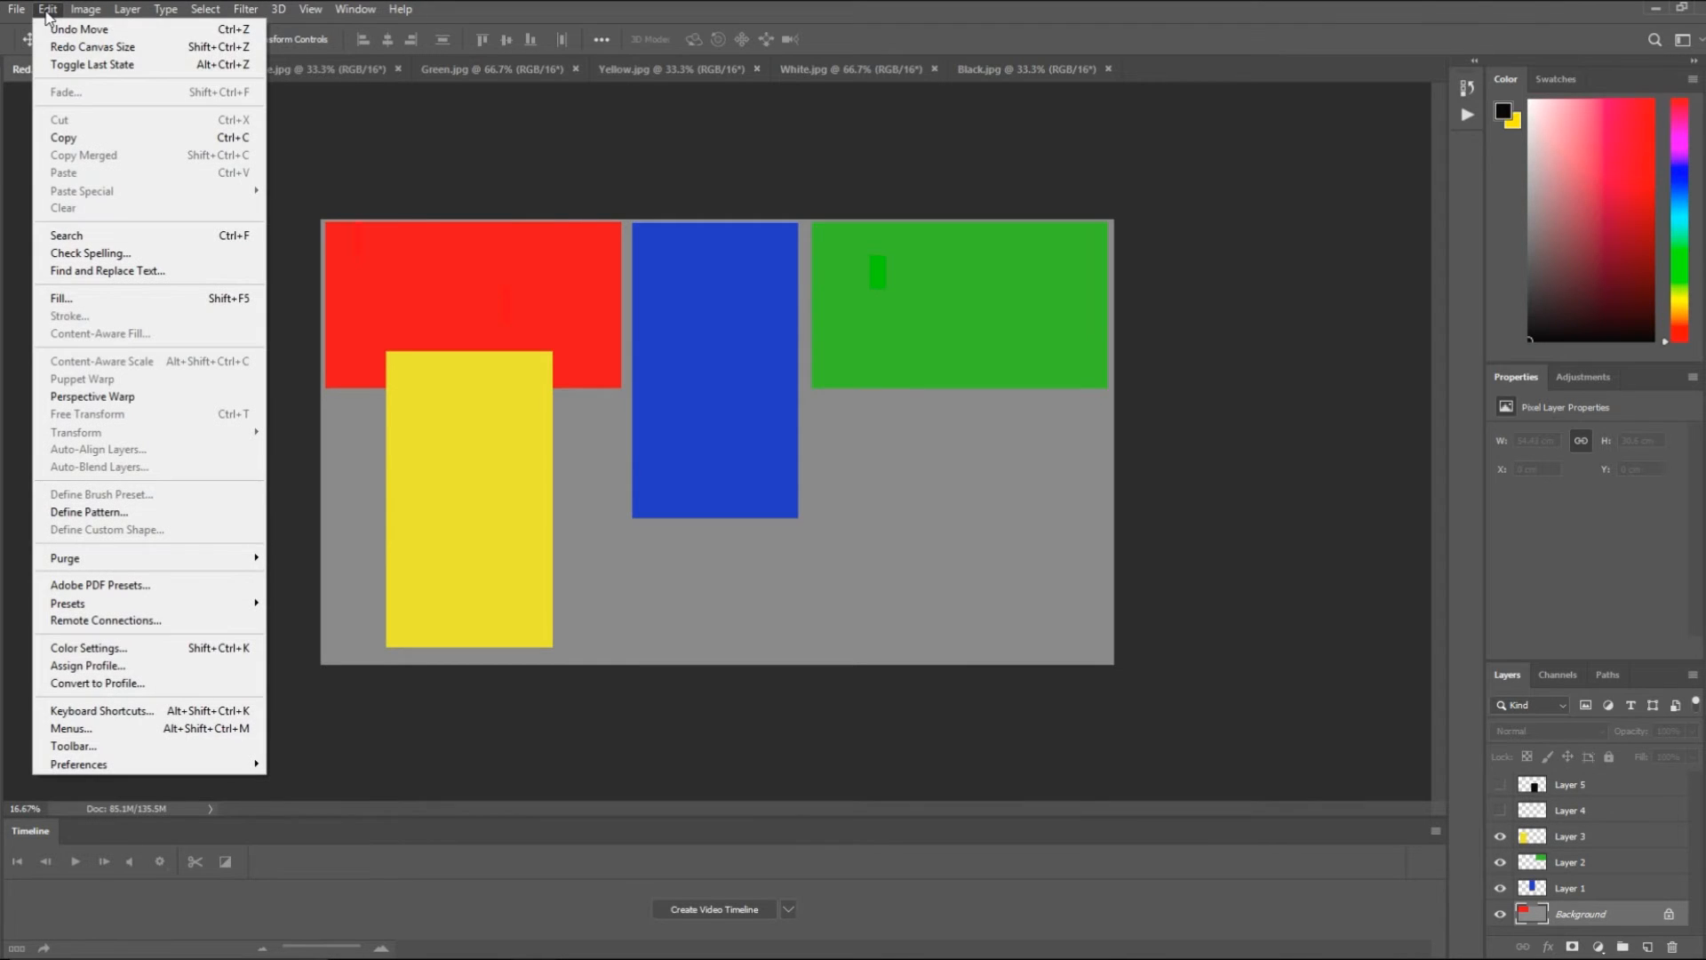
mouse_move(96, 15)
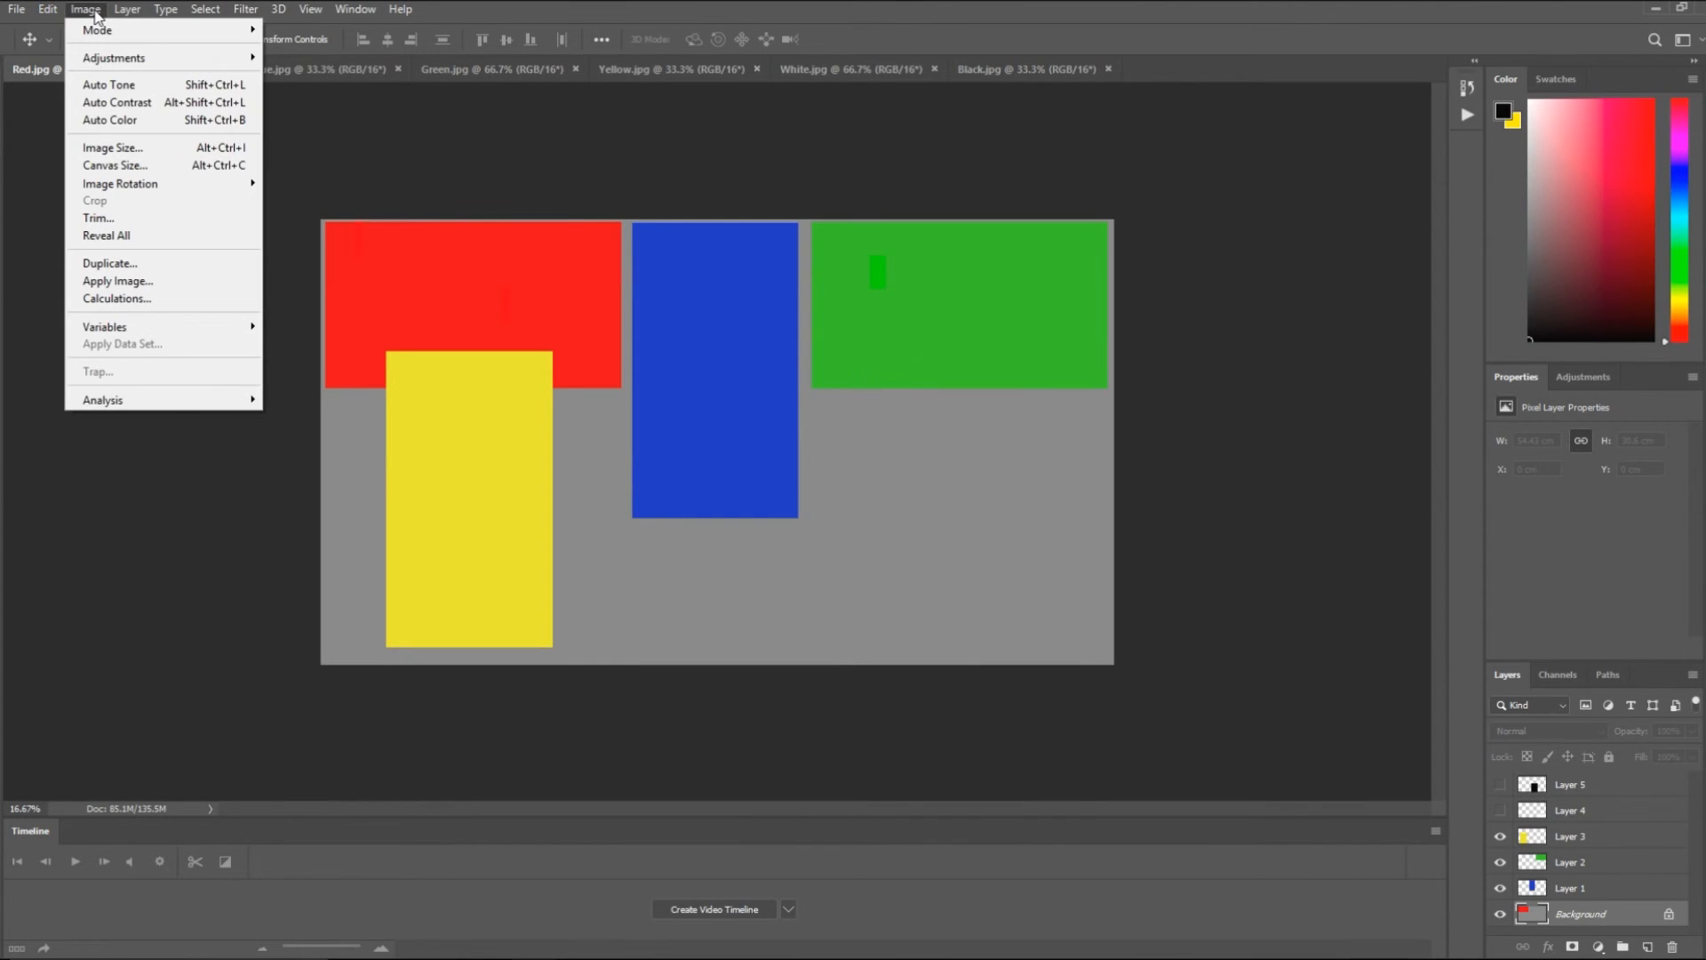
left_click(115, 165)
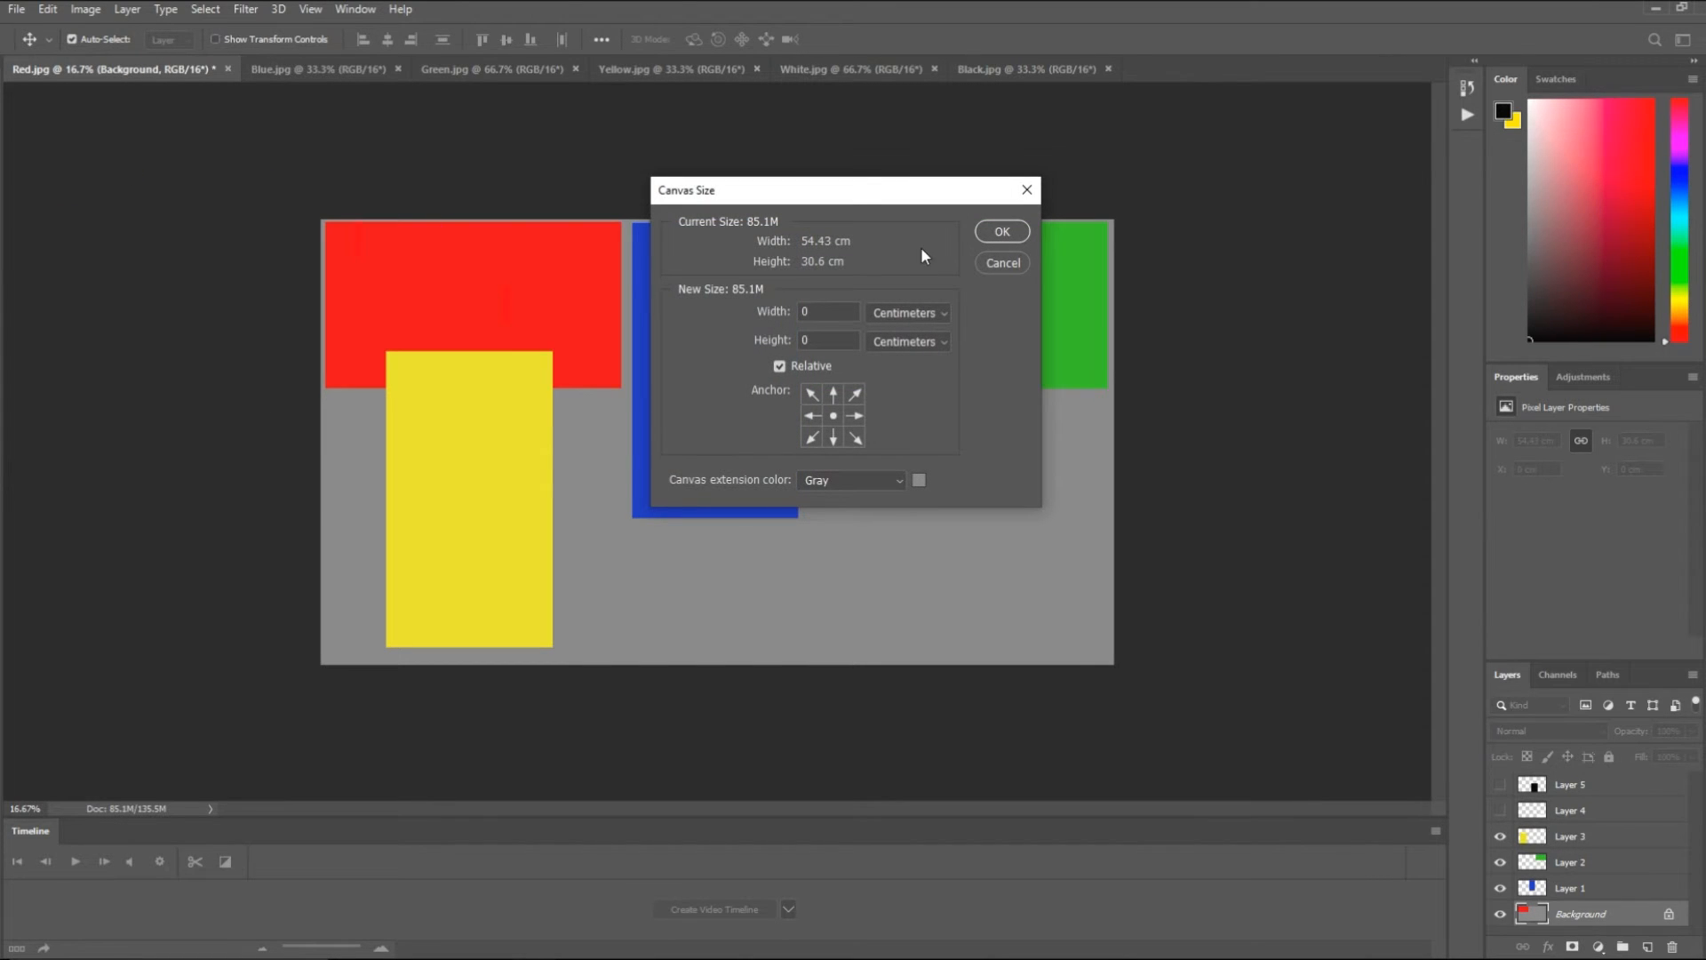
left_click(921, 316)
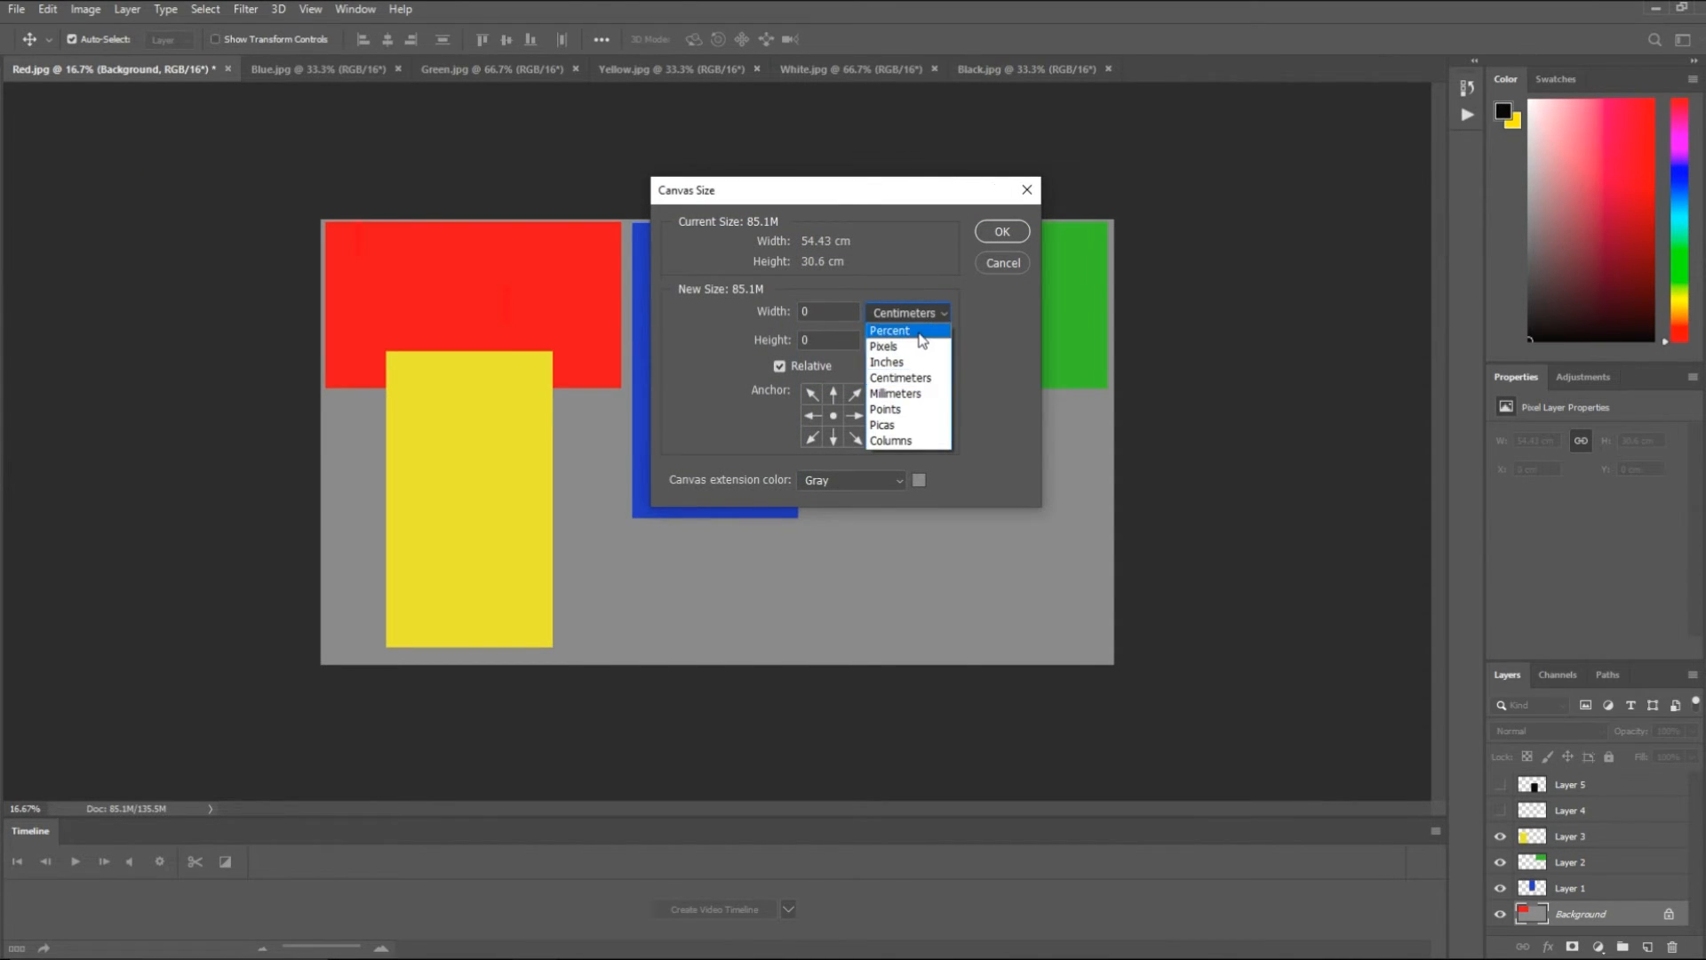
left_click(920, 334)
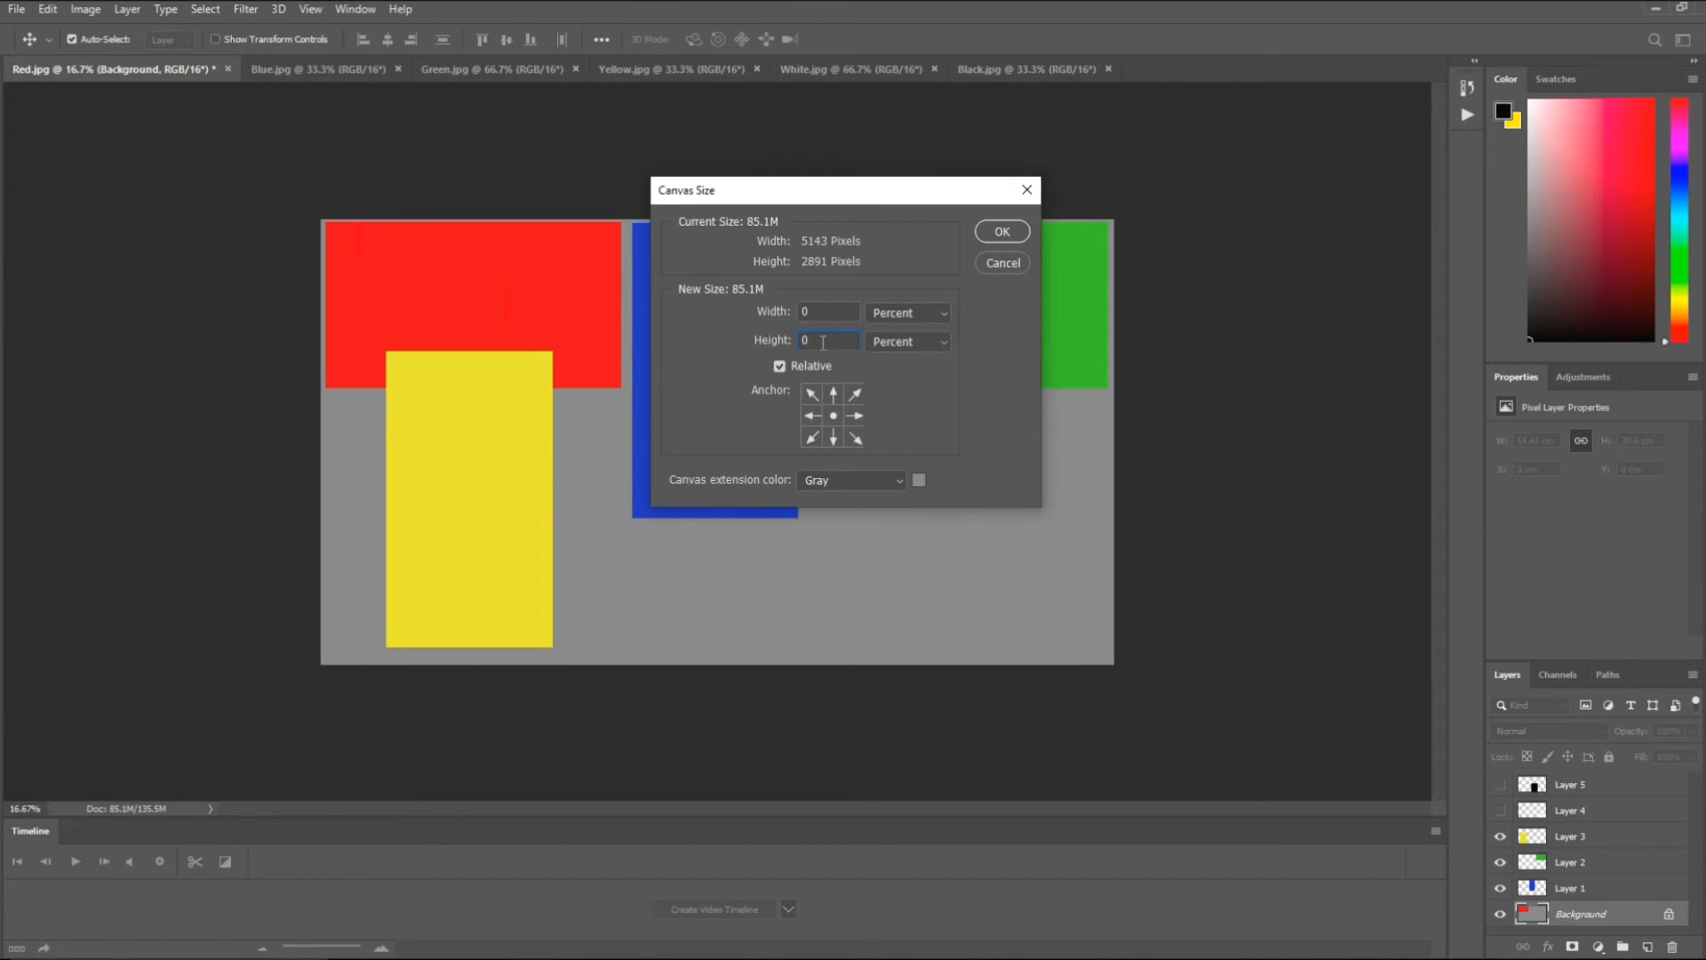
key("BackSpace")
type("10")
left_click(995, 224)
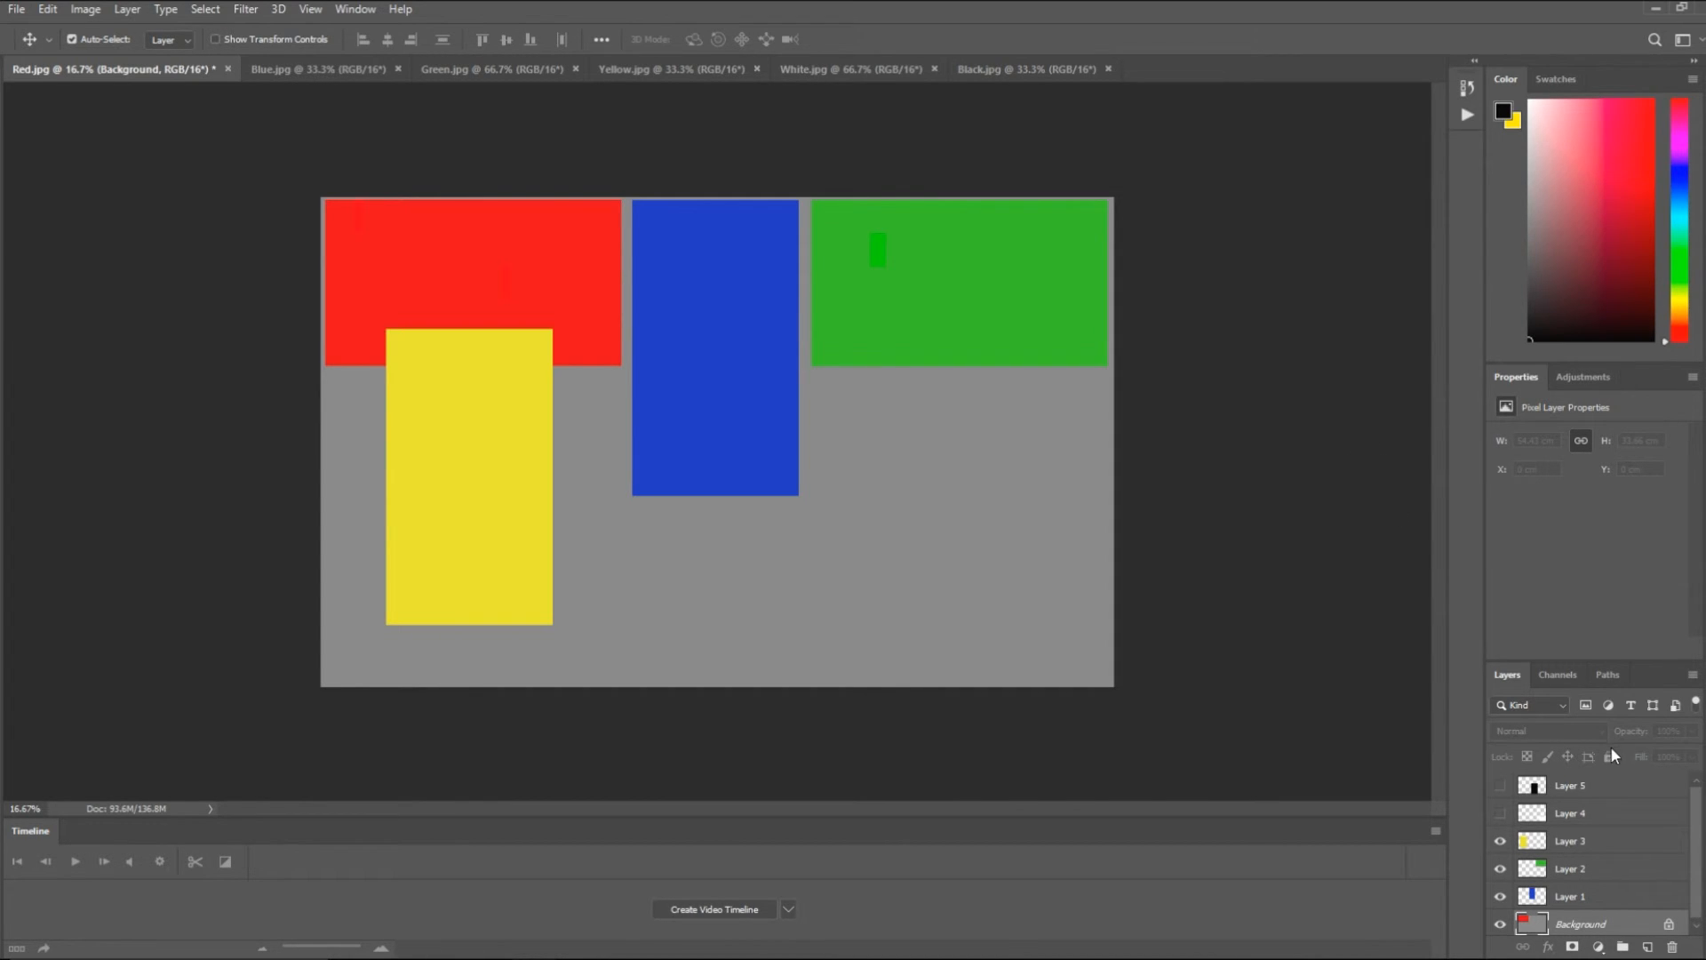
left_click(1633, 844)
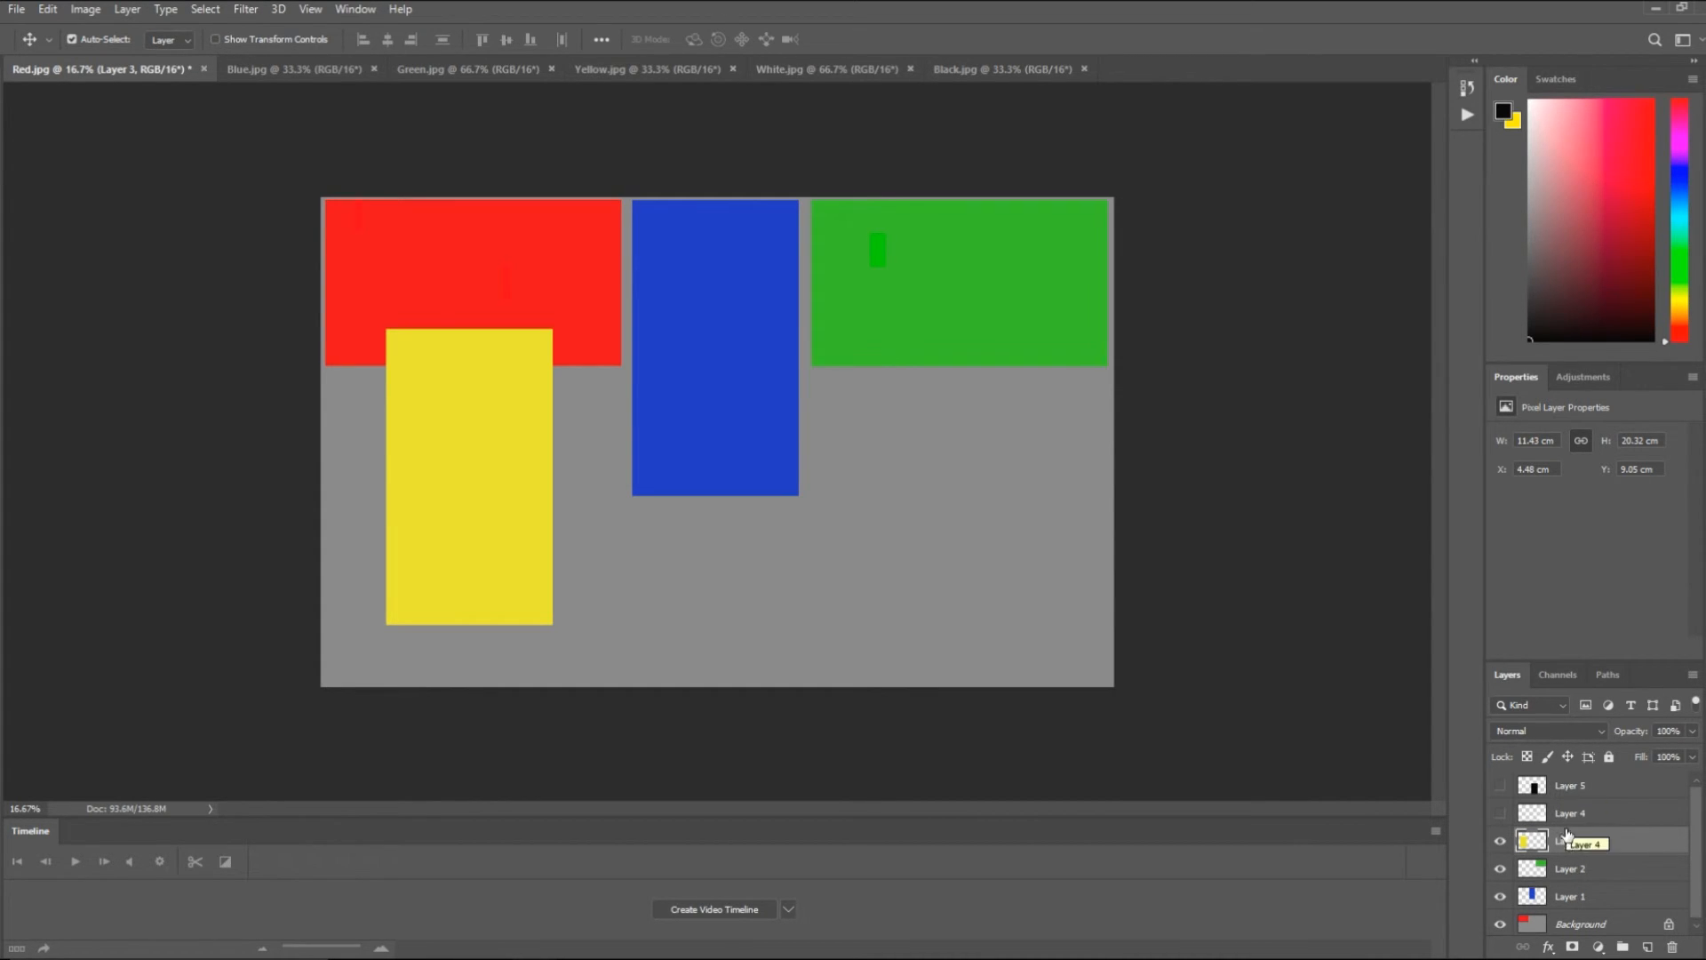
right_click(1570, 899)
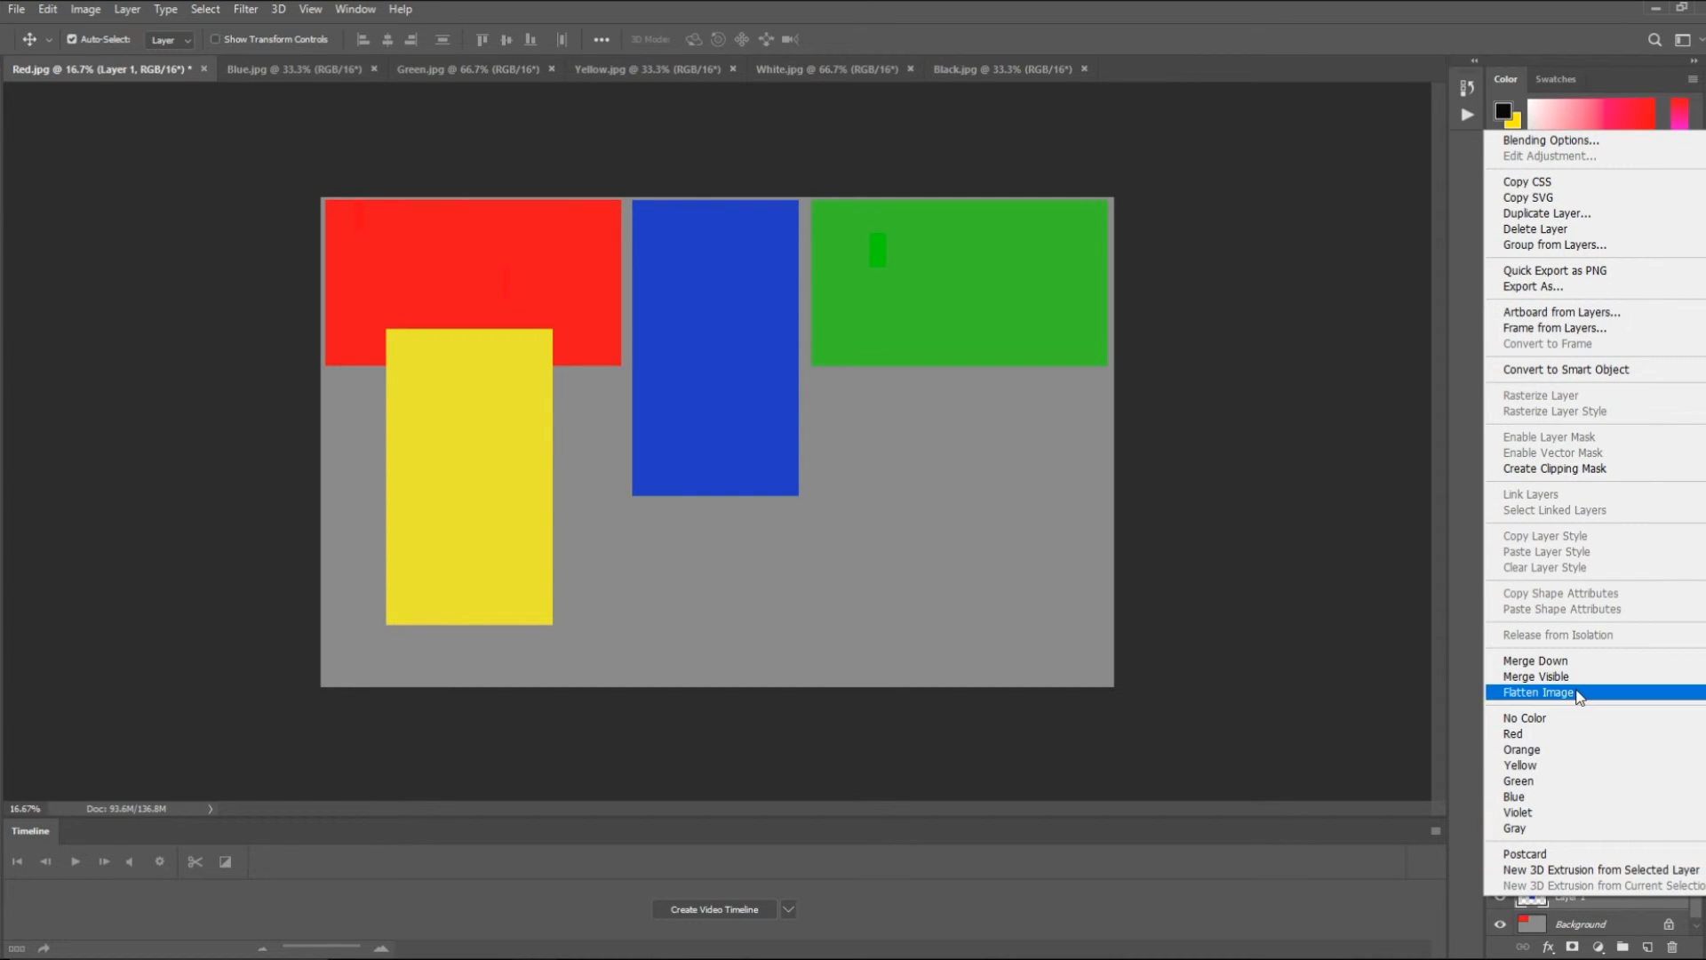
left_click(1399, 931)
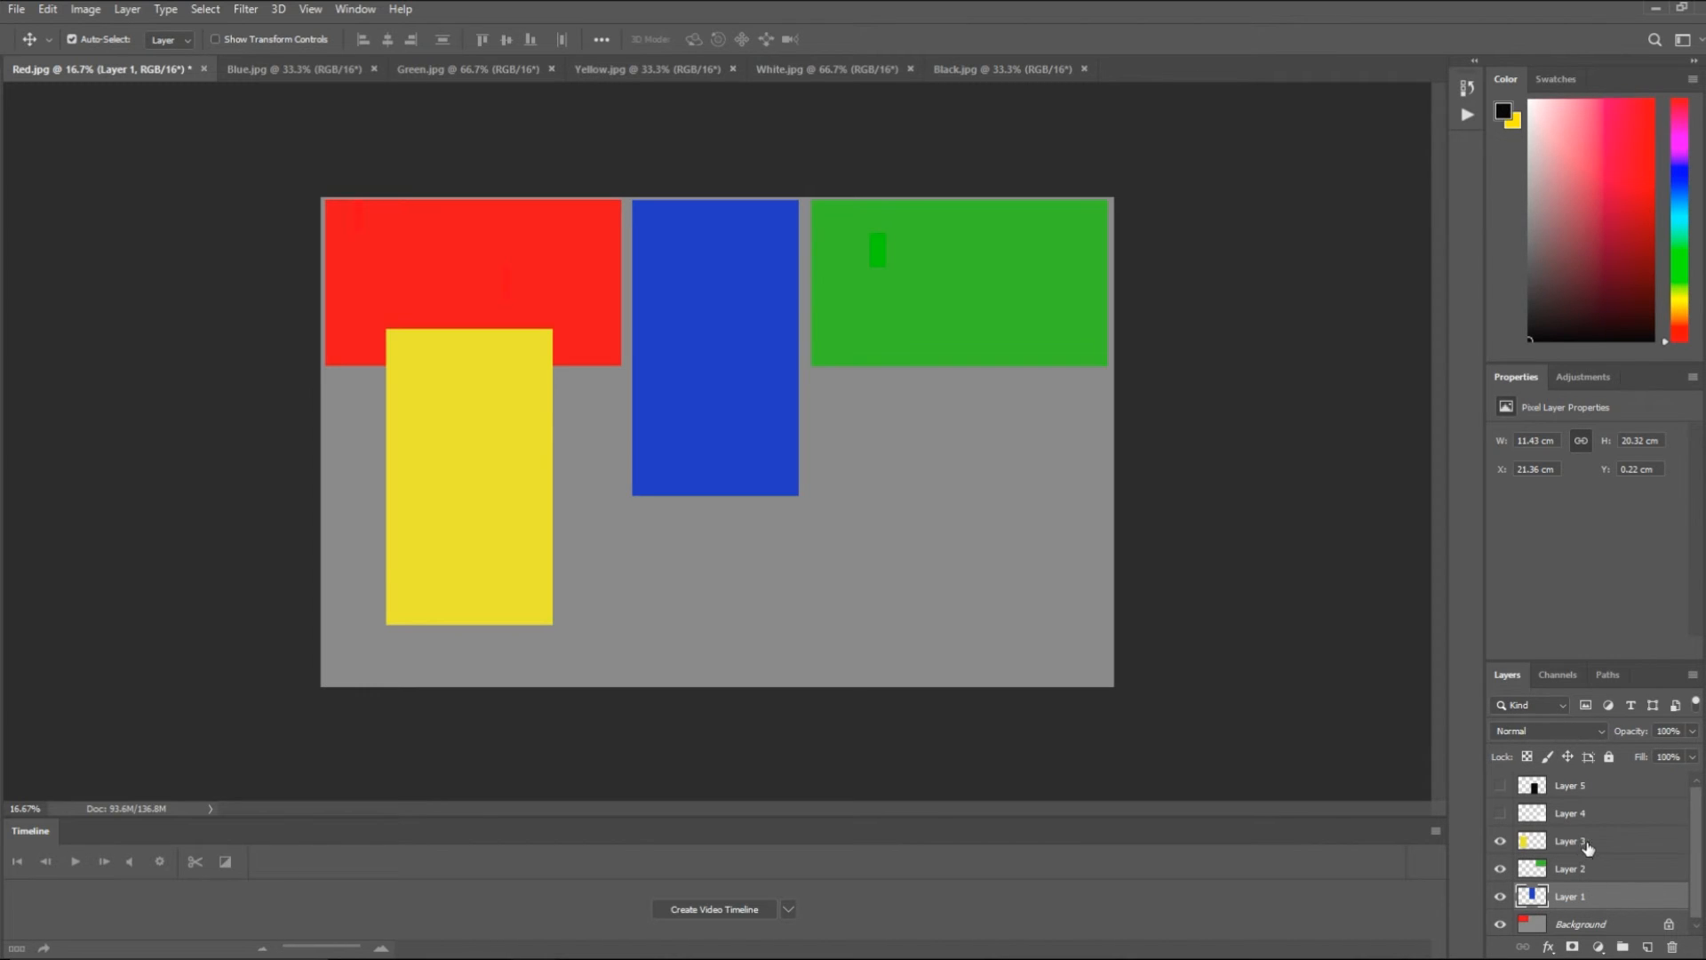
- Move the yellow Layer 3 straight down below the red image to about Y 12.67 cm, and nudge it slightly lower
left_click(1616, 847)
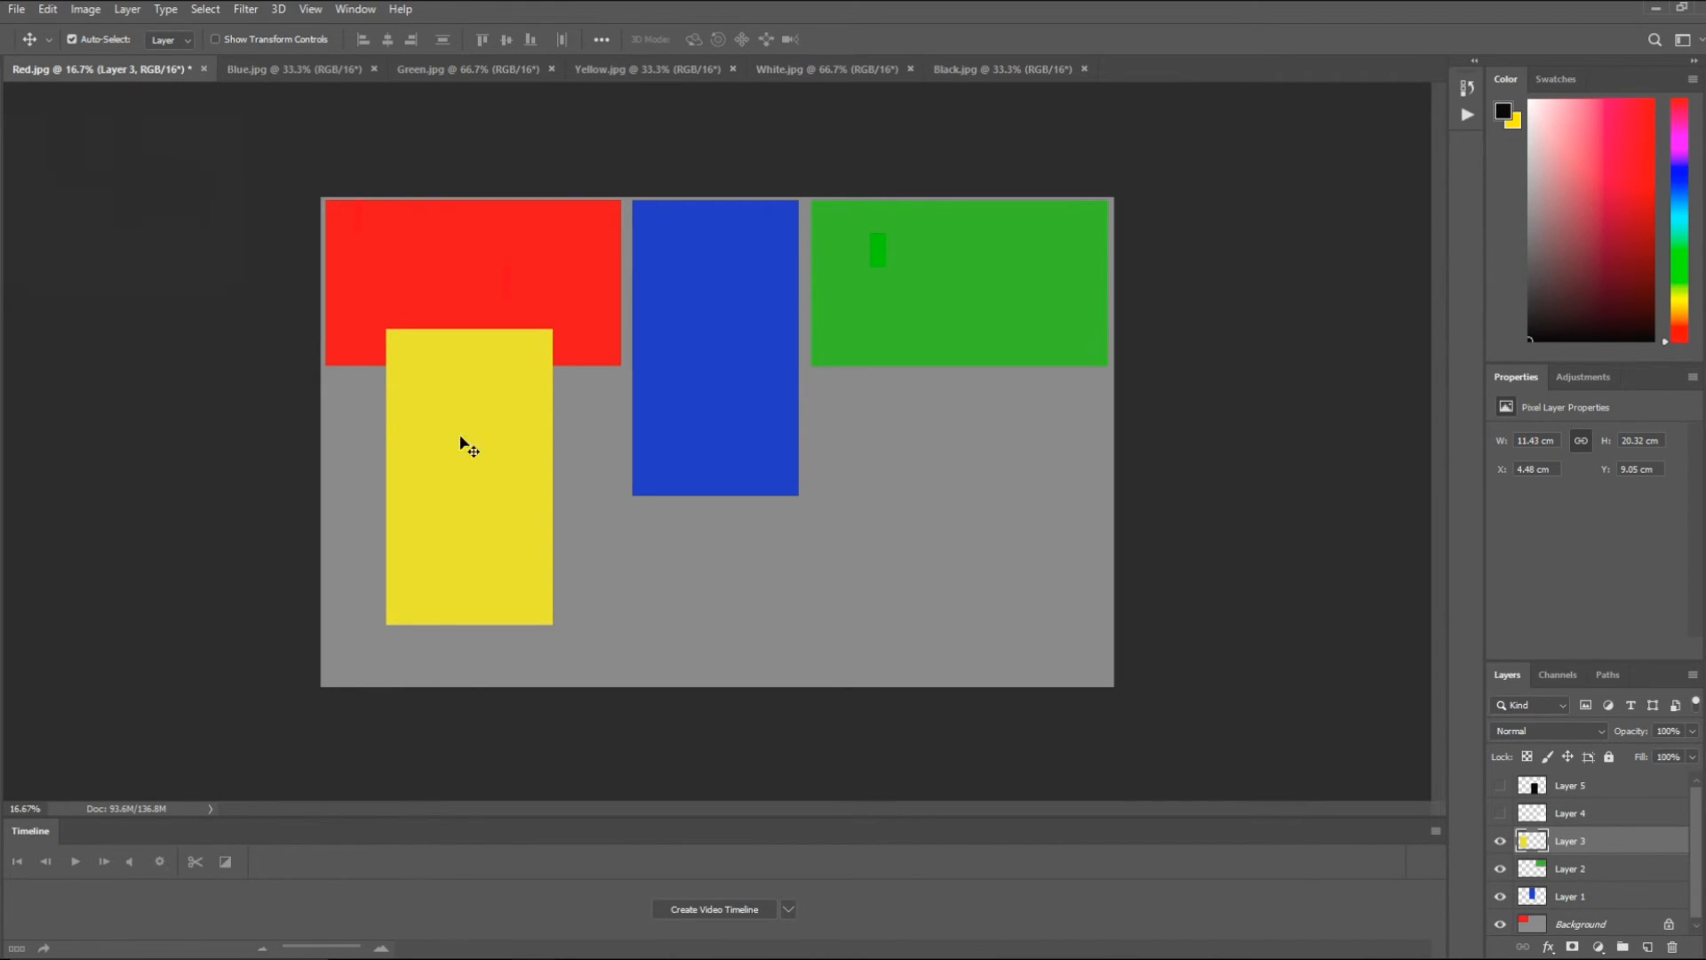
left_click_drag(480, 455, 479, 508)
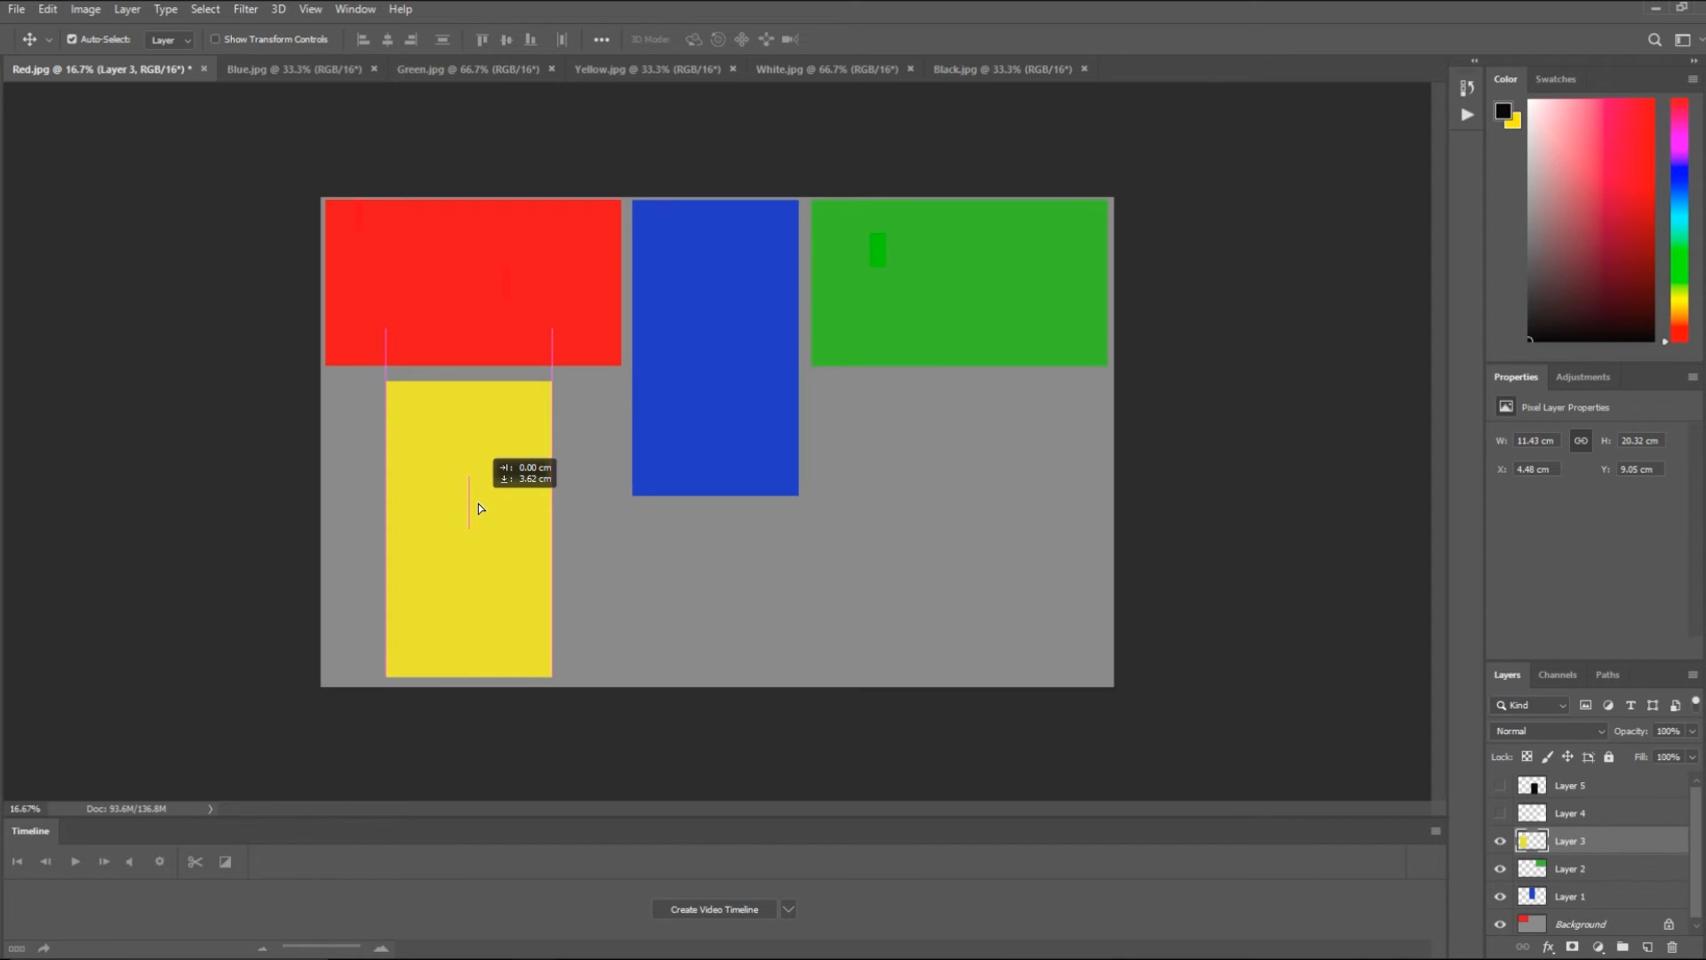
mouse_move(478, 508)
left_mouse_down()
mouse_move(463, 509)
mouse_move(478, 502)
left_mouse_up()
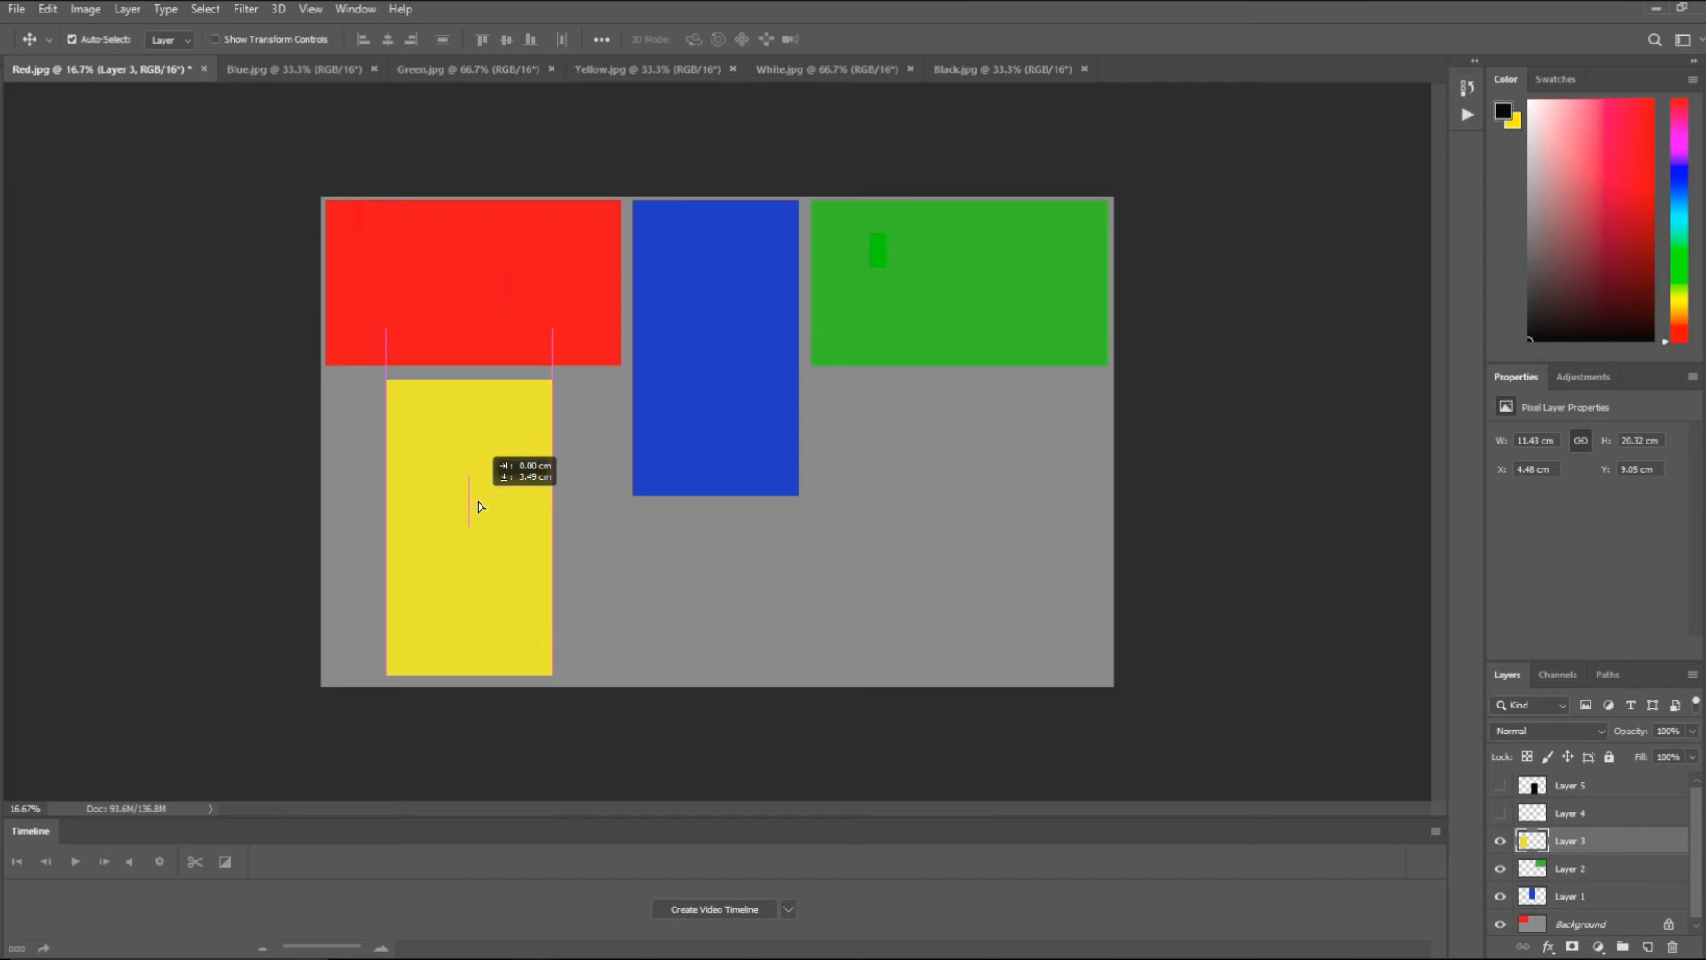
left_click_drag(478, 507, 480, 504)
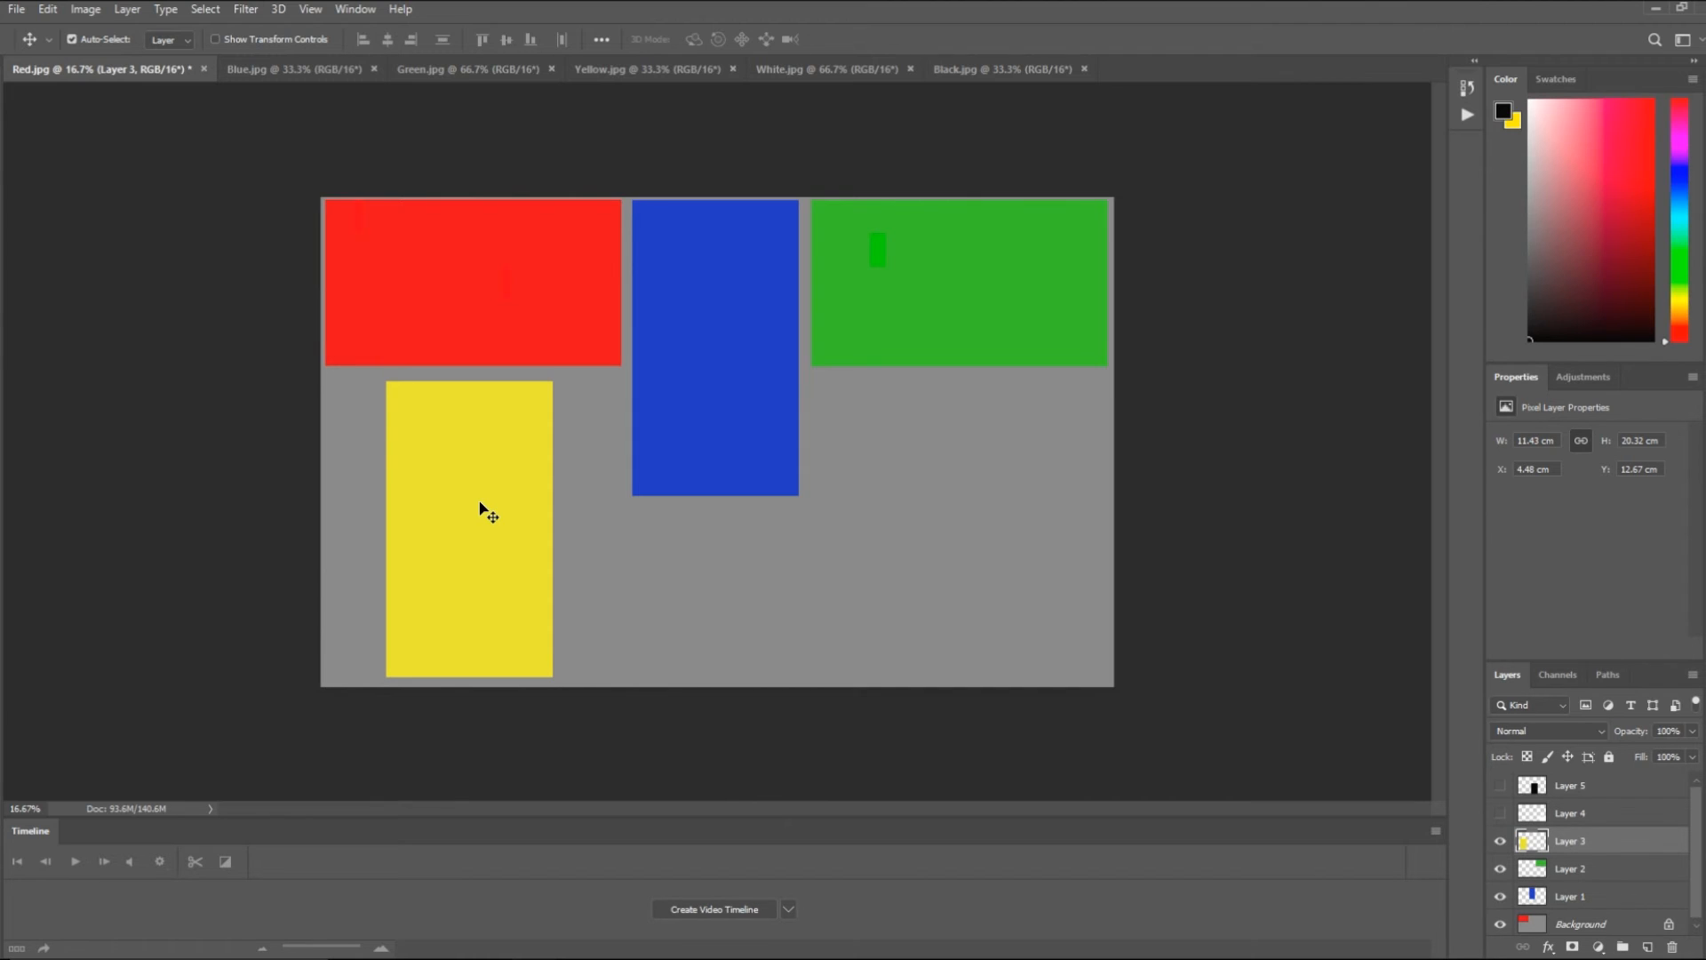
key("shift+Down")
key("shift+Down")
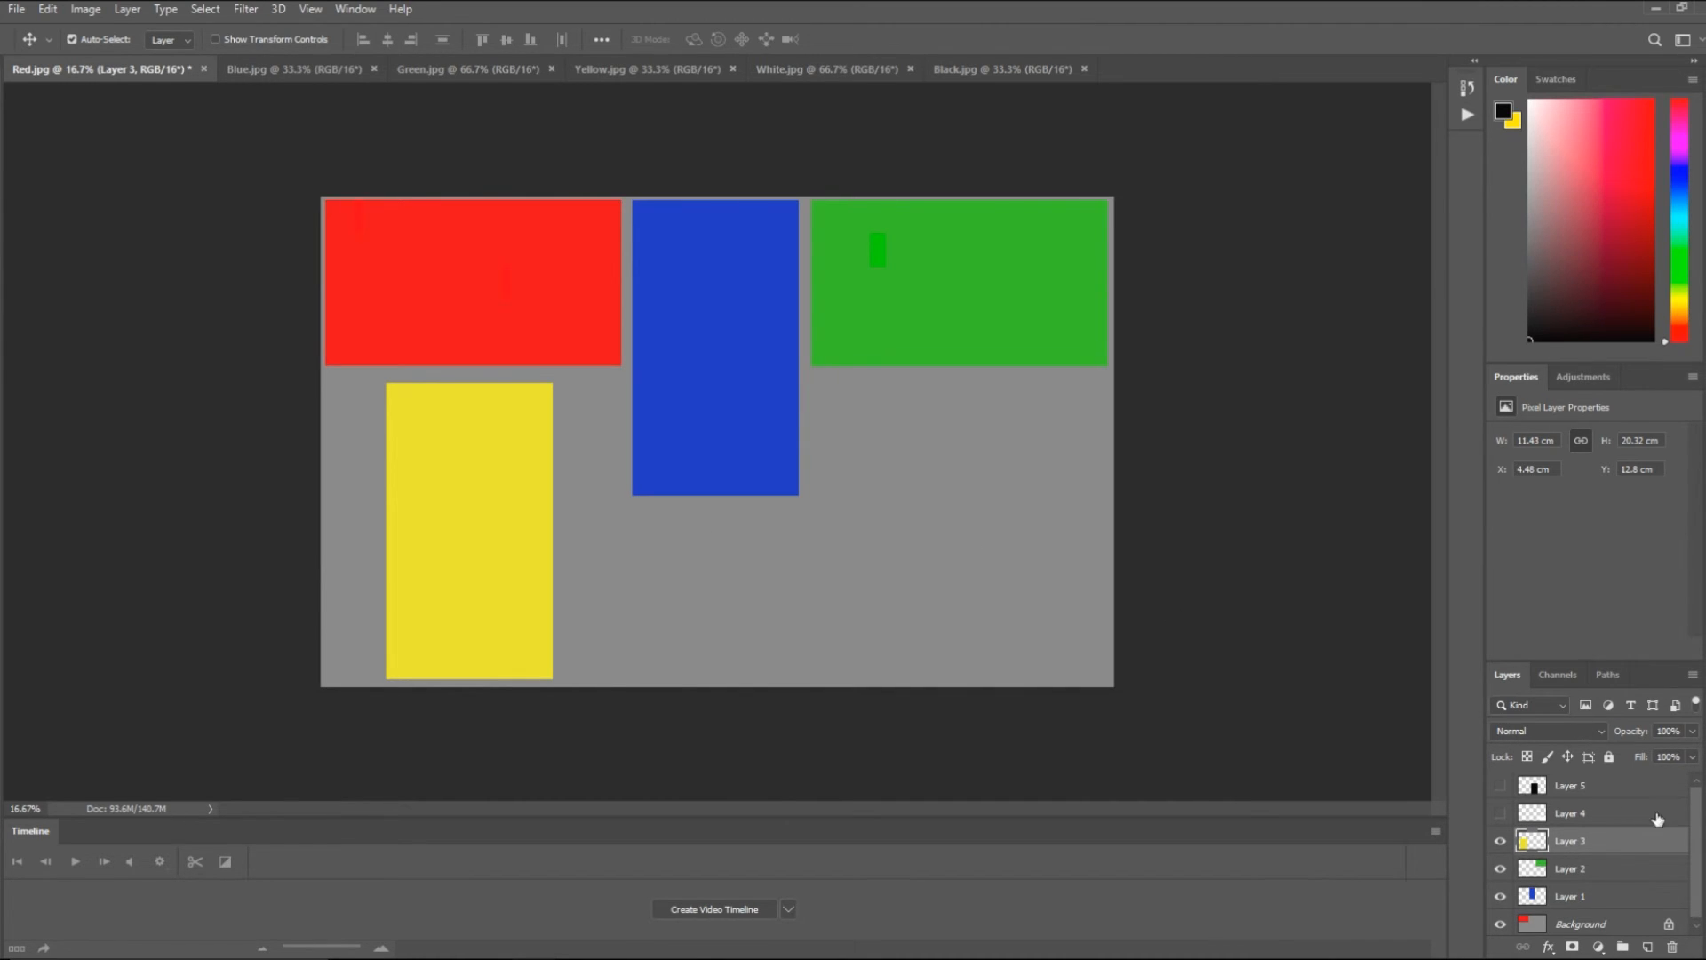
- Show the white Layer 4 and move it beneath the blue image, beside the yellow one, at about X 17.06 cm, Y 21.69 cm
left_click(1621, 815)
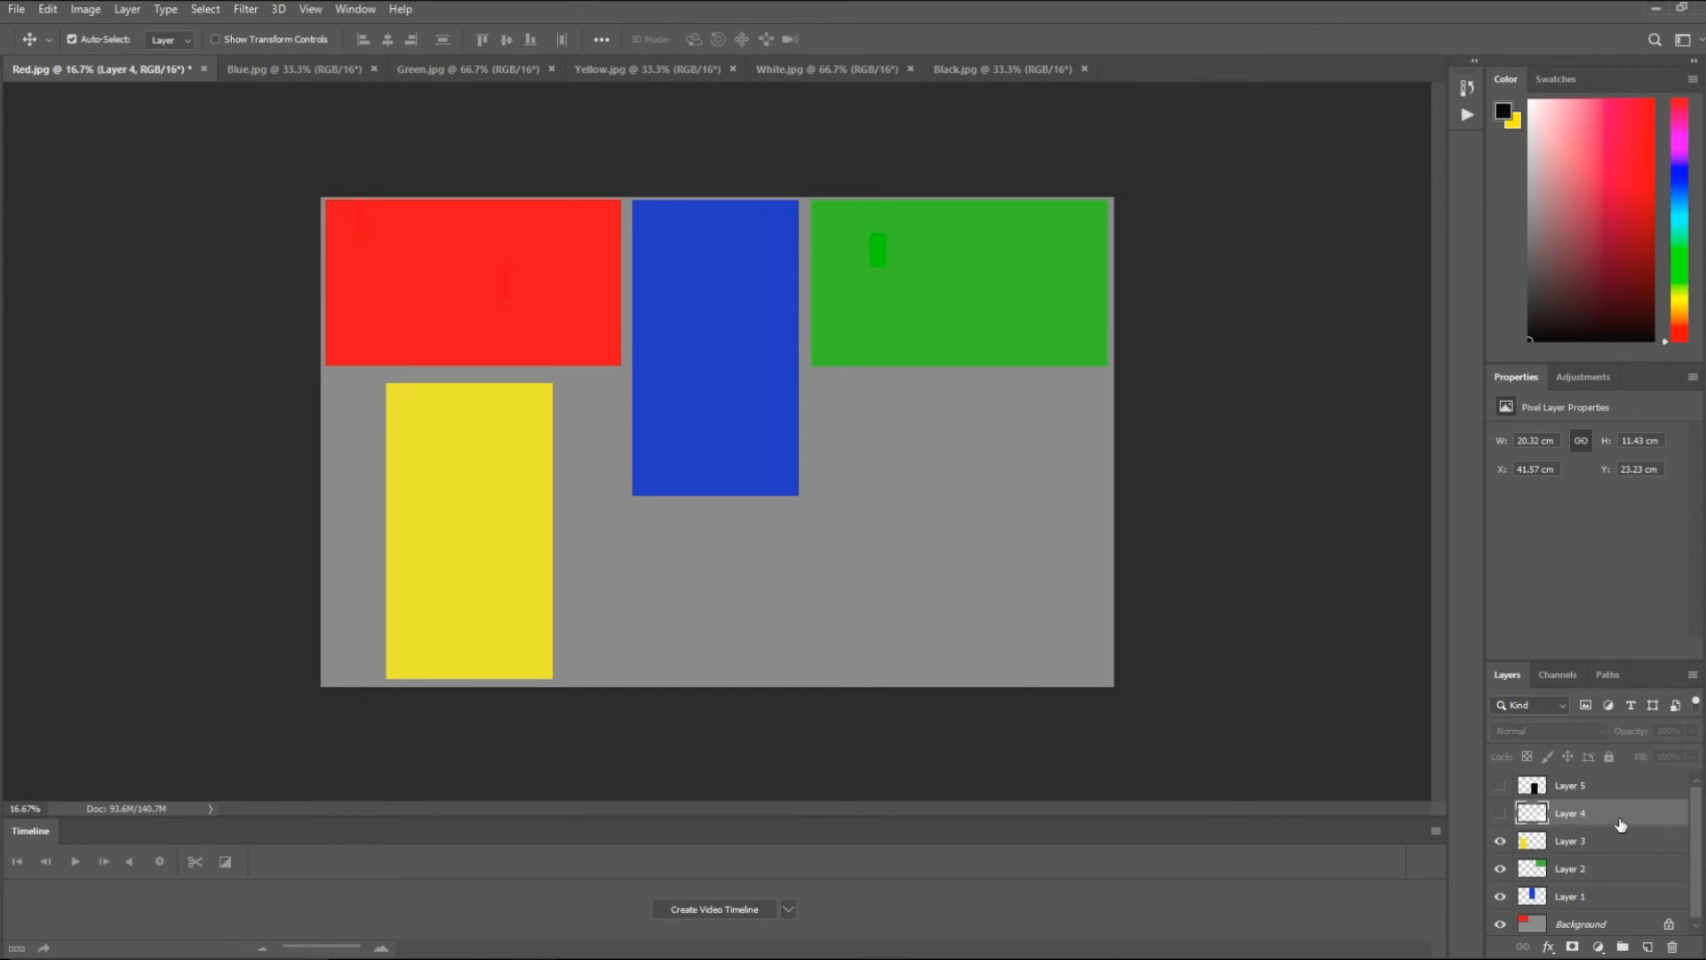
left_click(1500, 816)
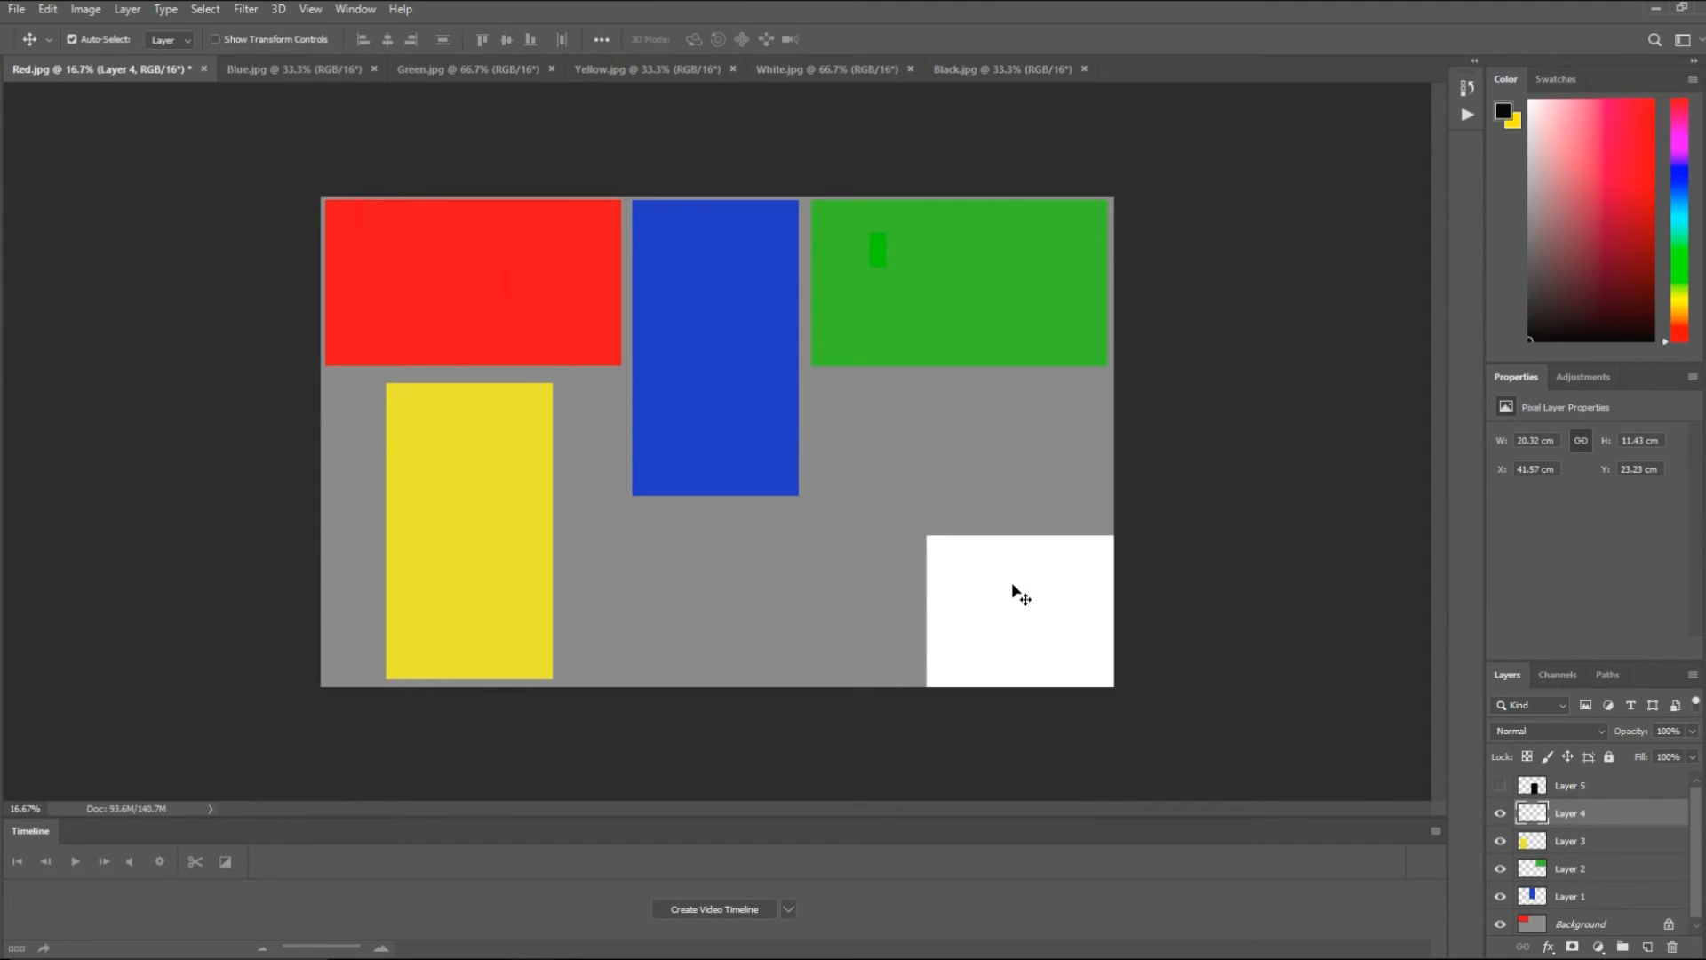
left_click_drag(1022, 614, 686, 609)
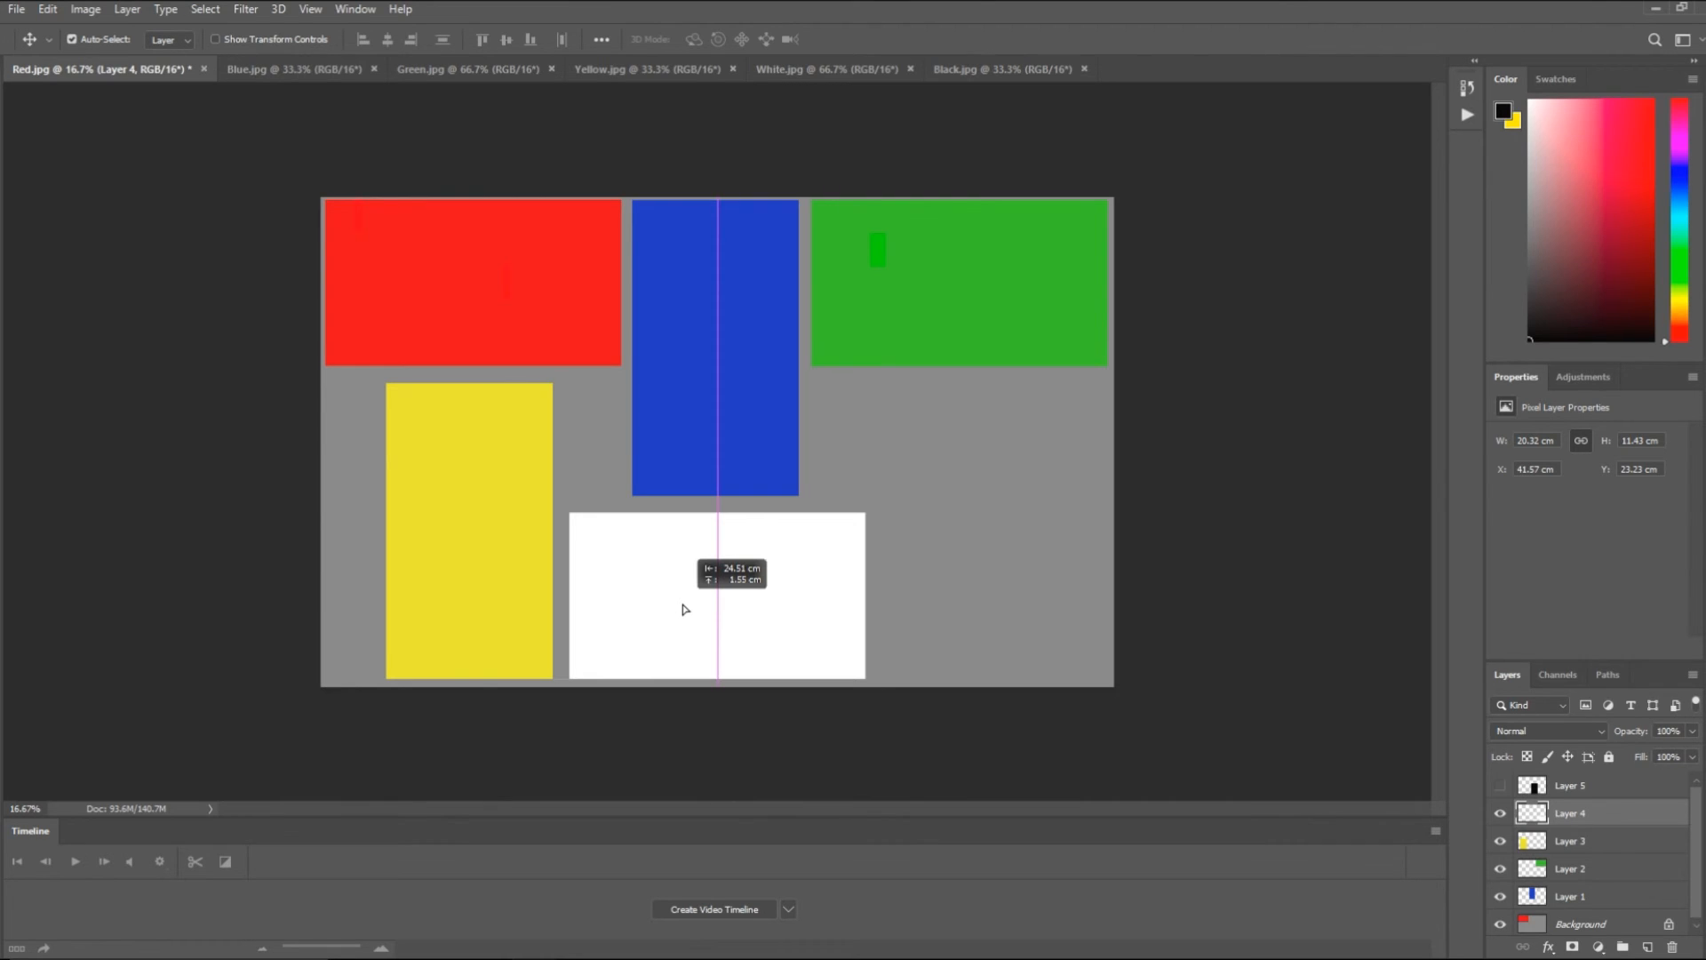
left_click_drag(683, 606, 684, 605)
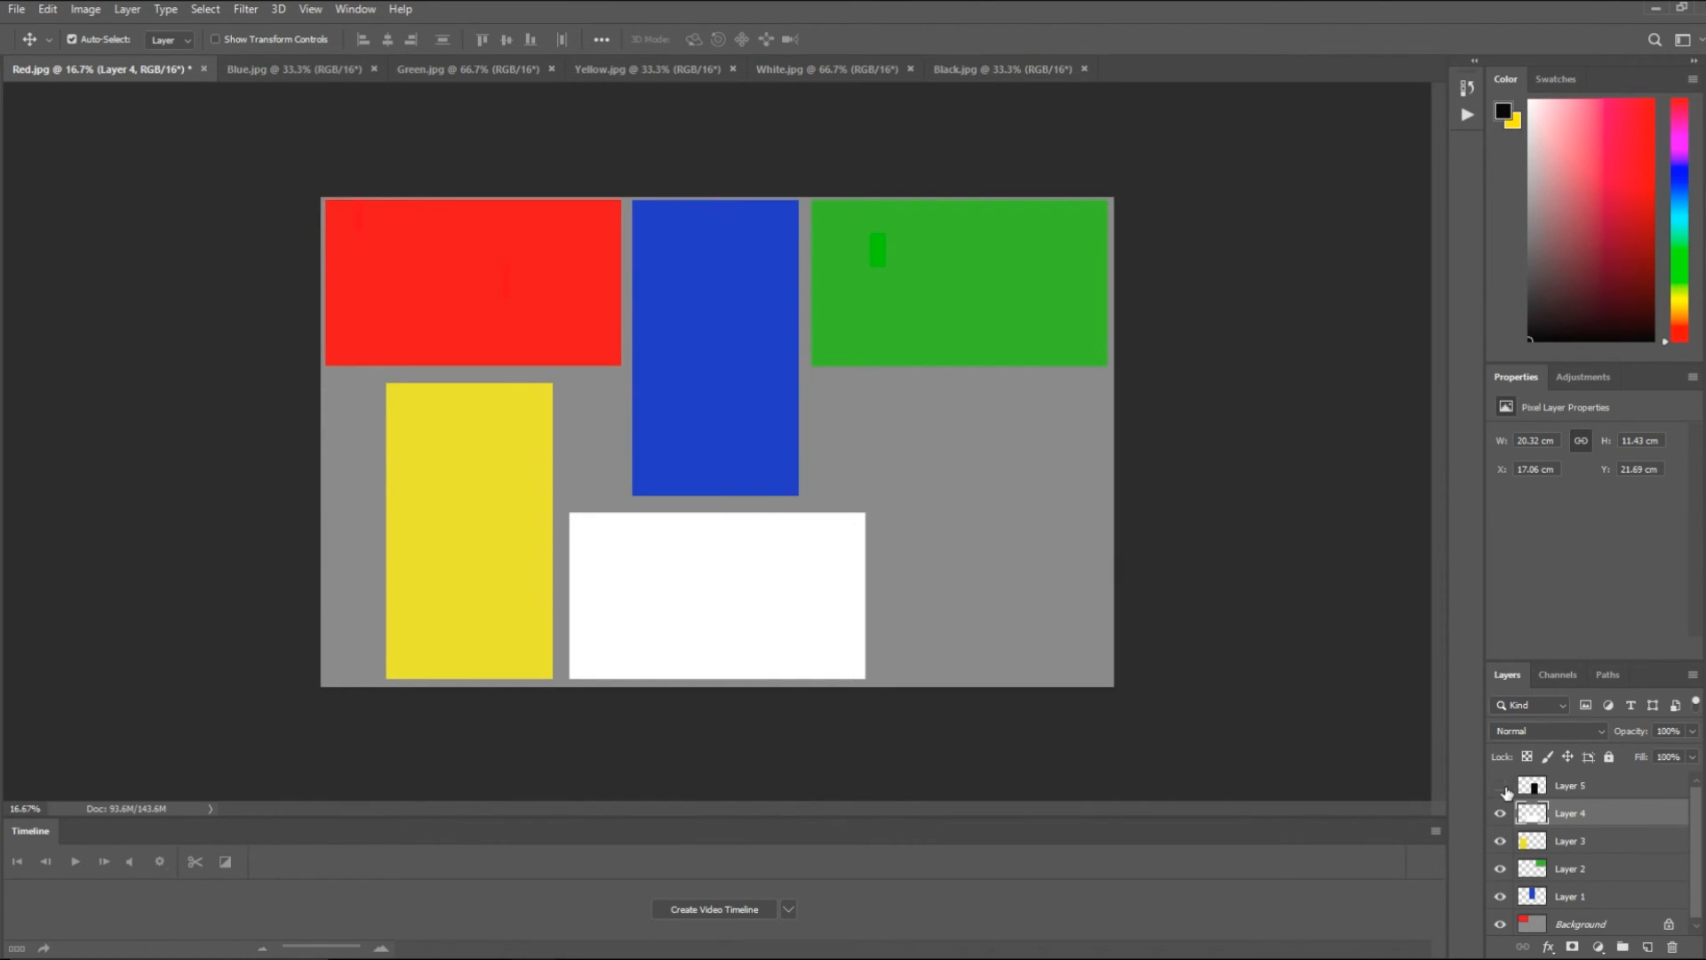
- Show the black Layer 5 and move it to the right of the white image, level with the yellow one, leaving a 1.15 cm gap
left_click(1500, 786)
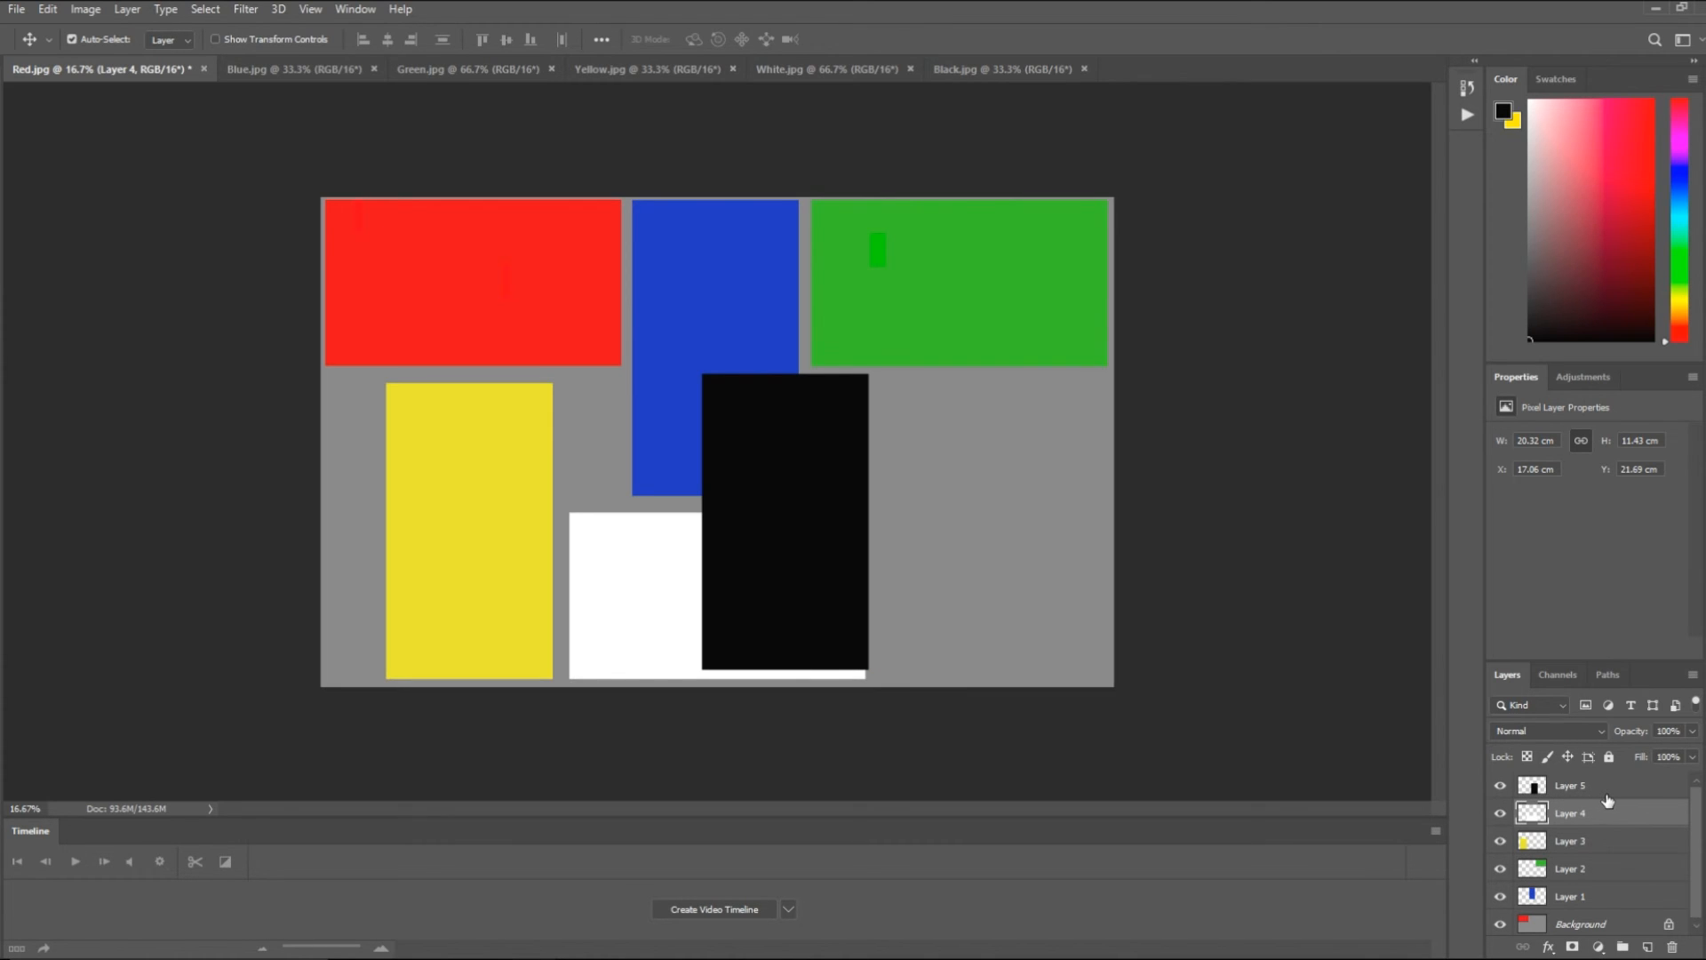
left_click(1645, 787)
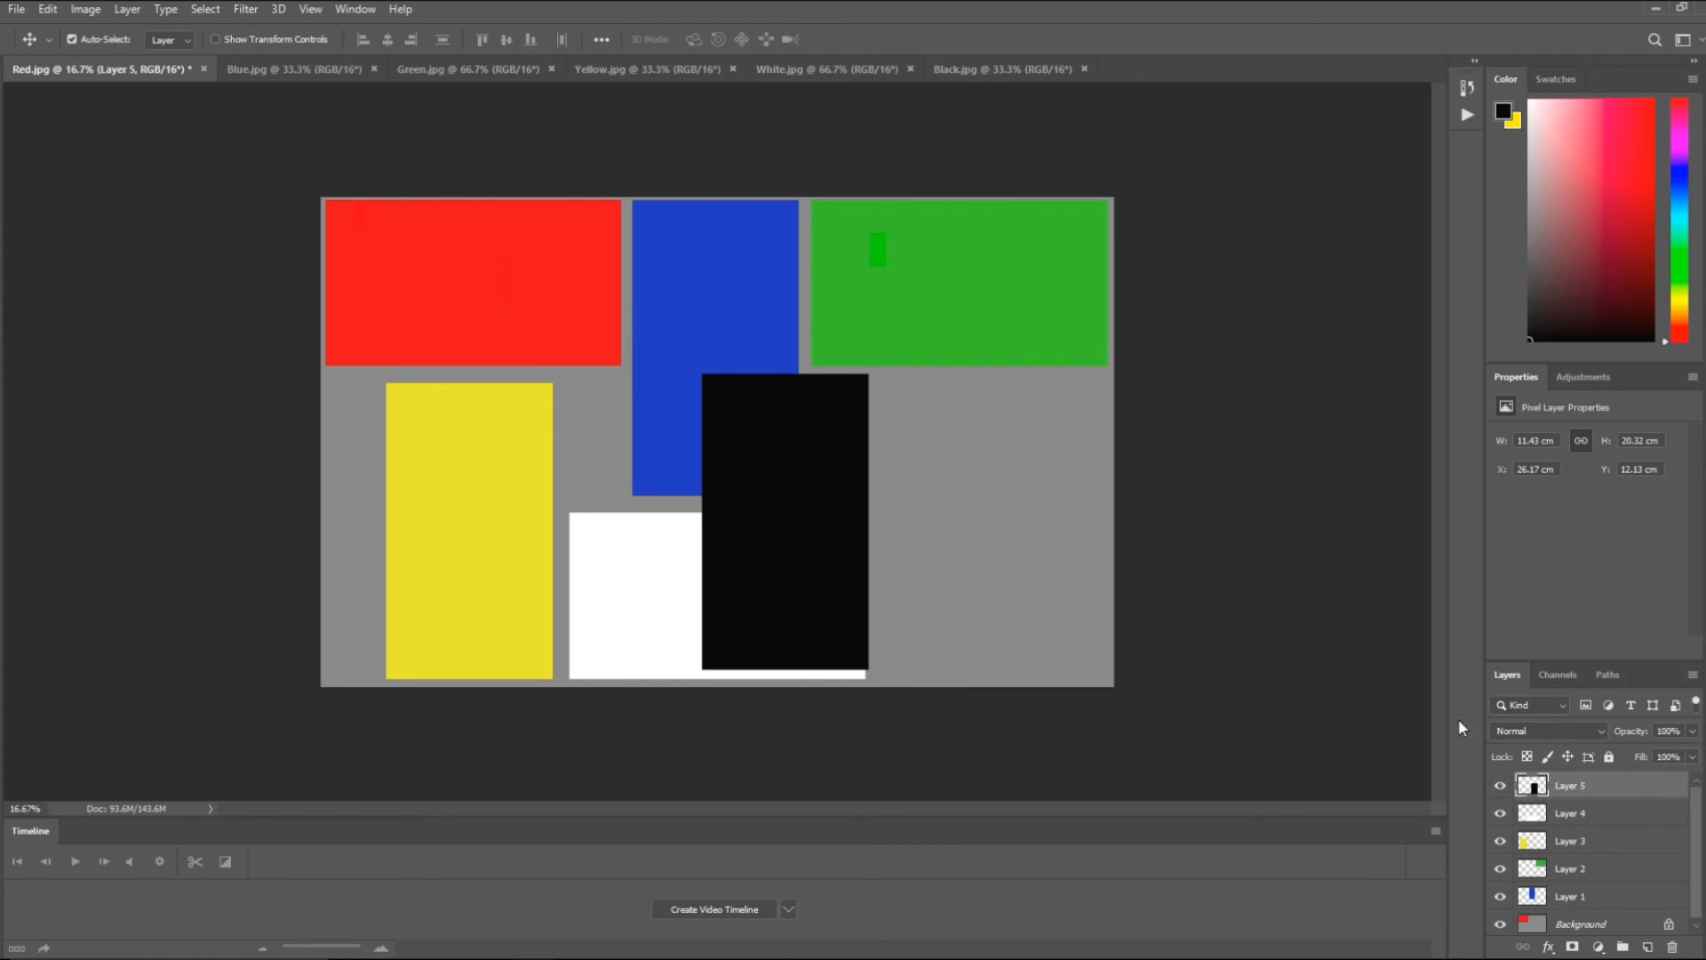
left_click_drag(778, 531, 967, 542)
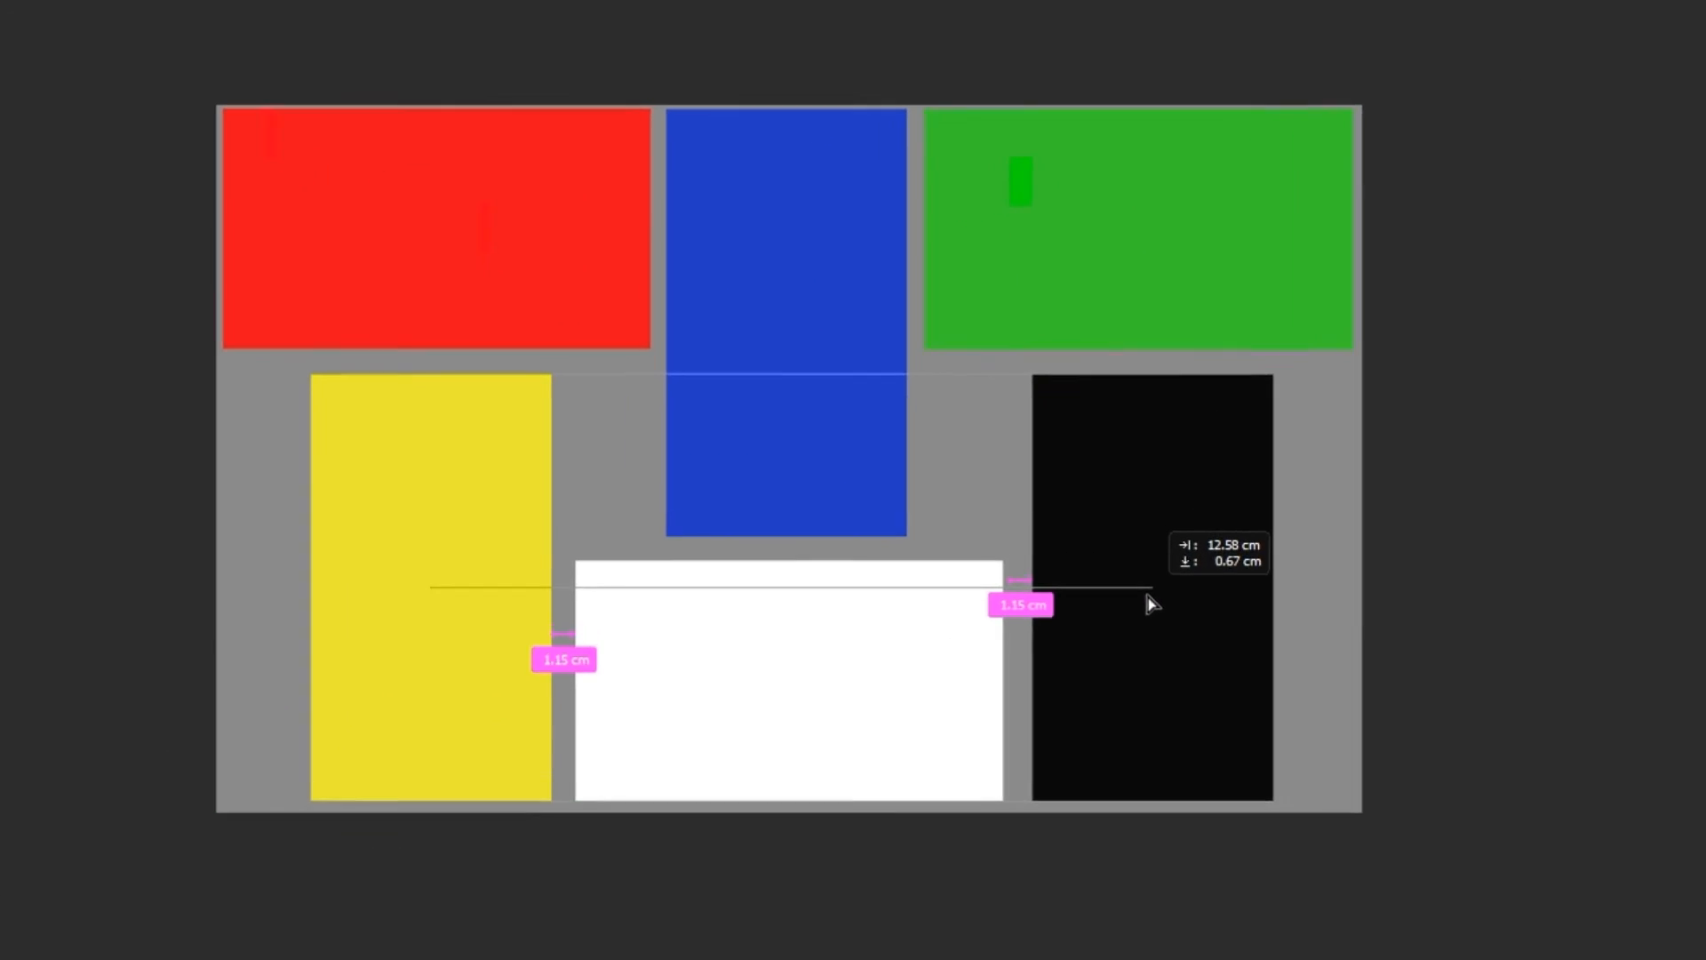
left_click_drag(1144, 601, 1170, 600)
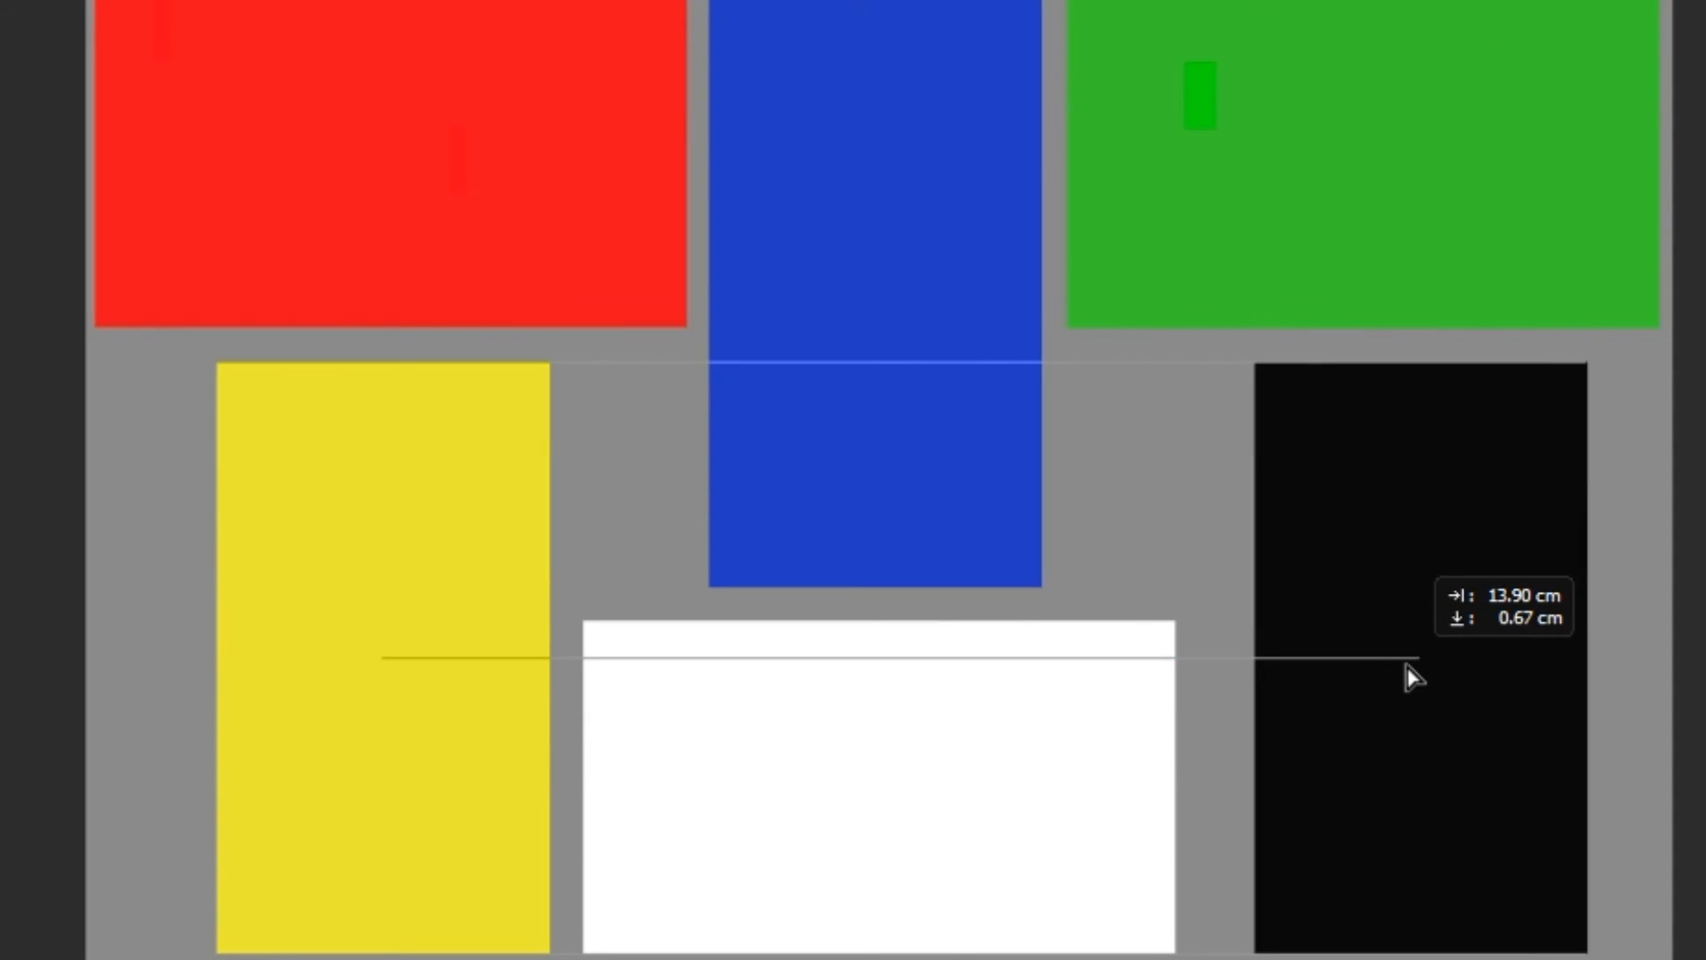
left_click_drag(1406, 666, 1384, 658)
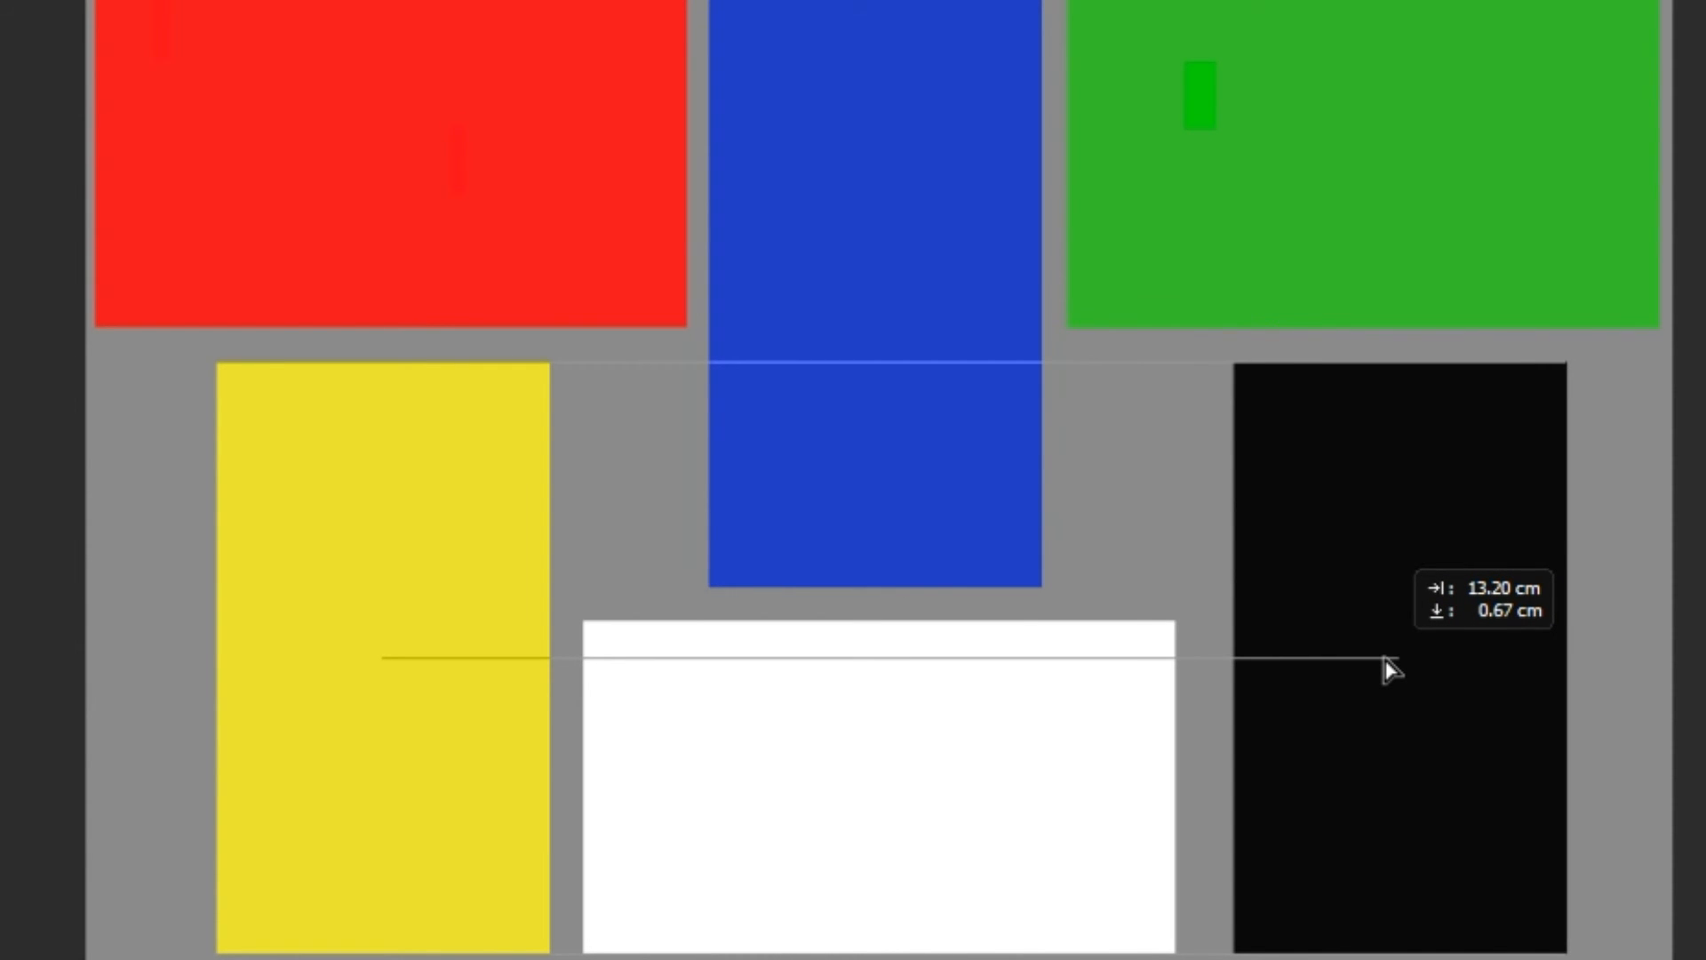
left_click_drag(1383, 659, 1381, 659)
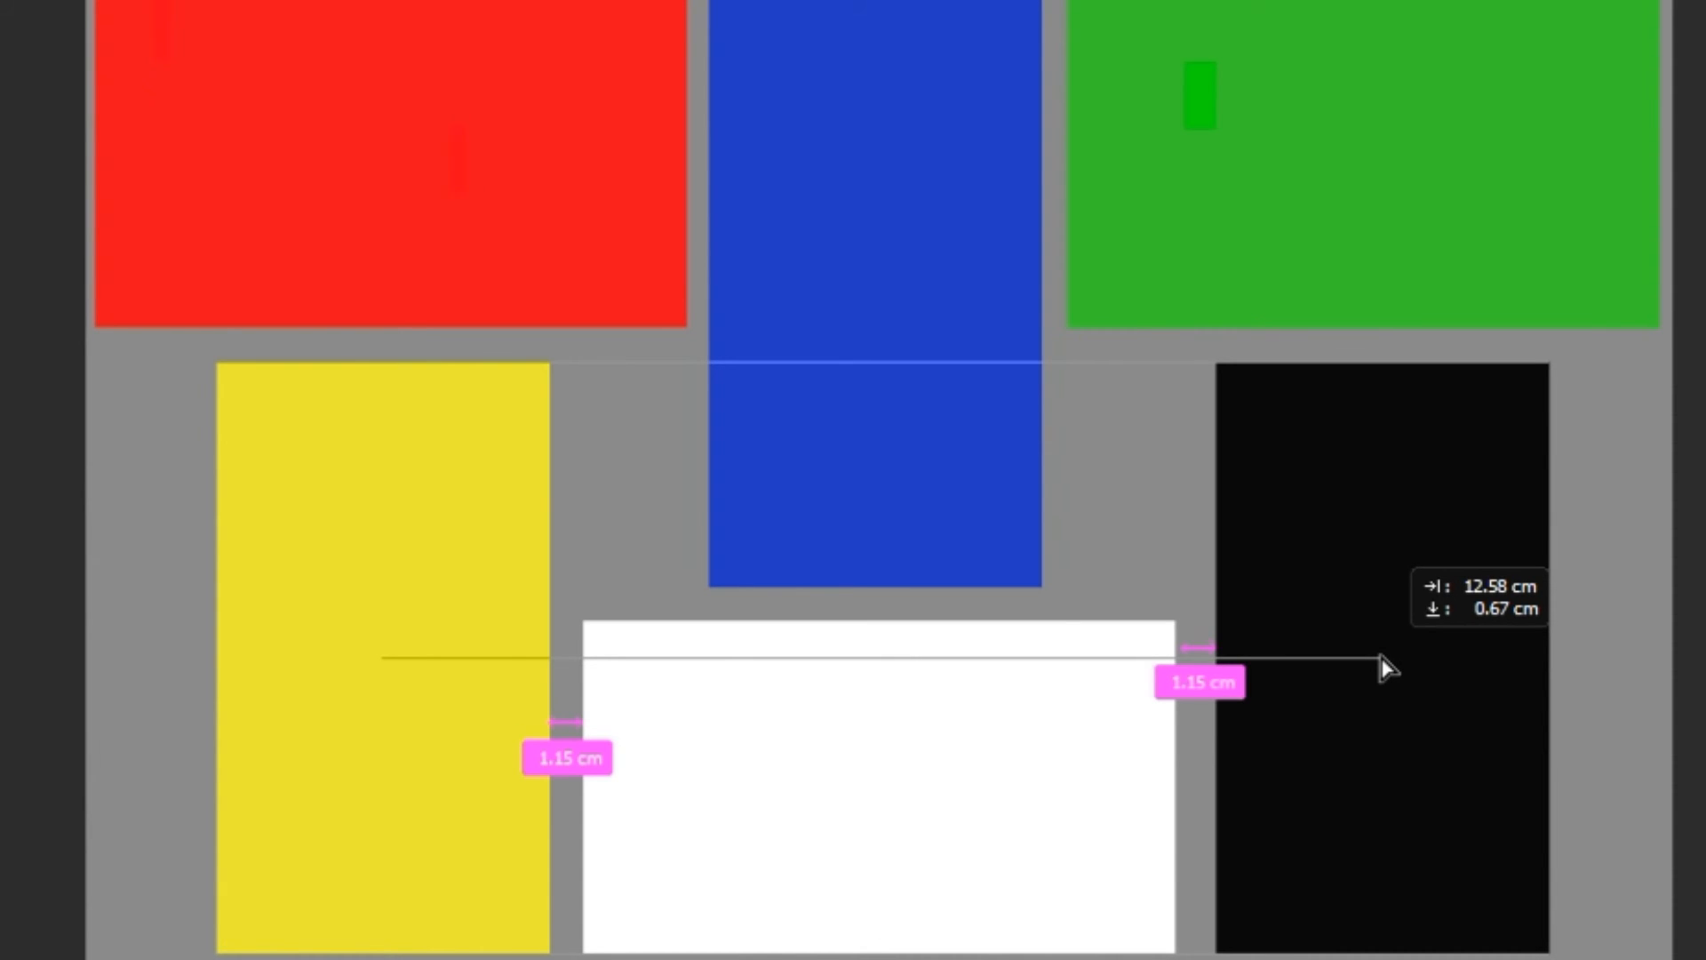
left_click_drag(1382, 658, 1382, 660)
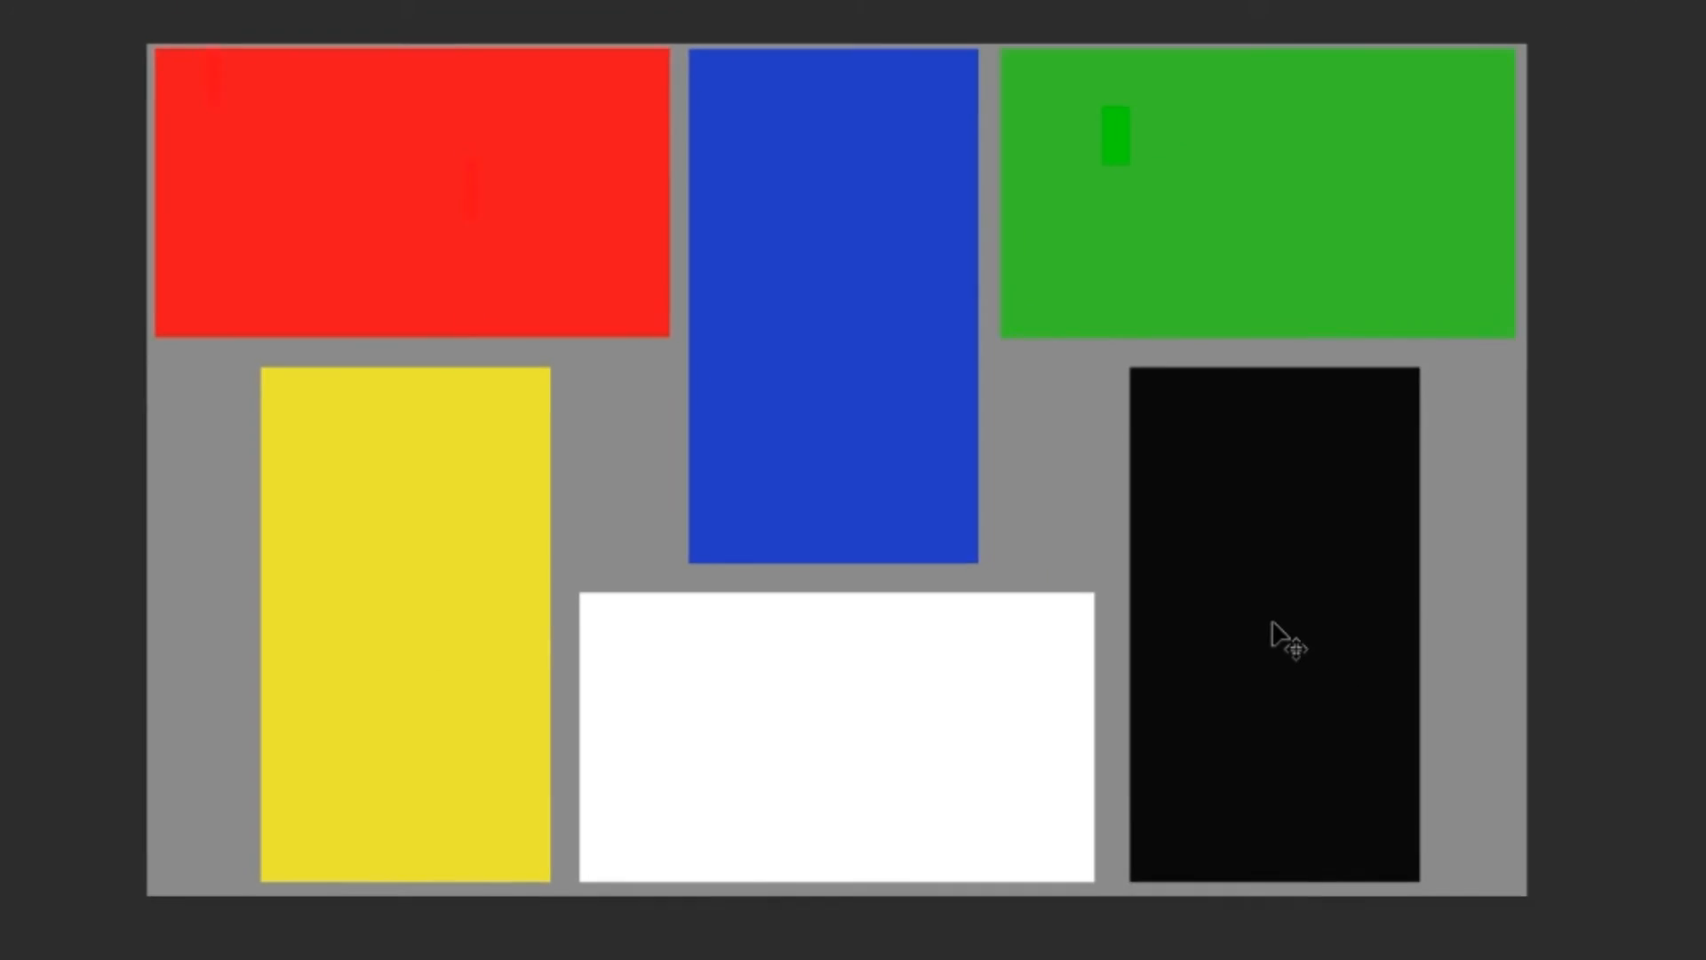